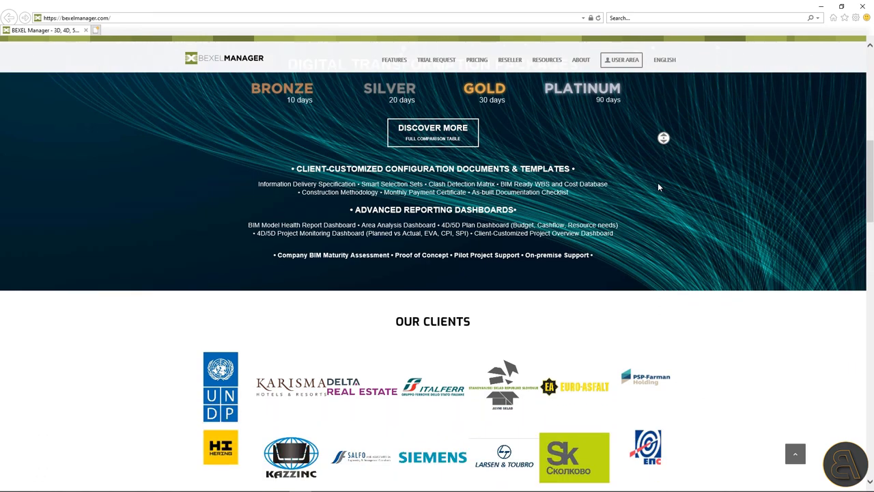
Step: Look through the BEXEL Manager home page, from the client logos down to the product's pricing section
scroll(660, 187, down, 6)
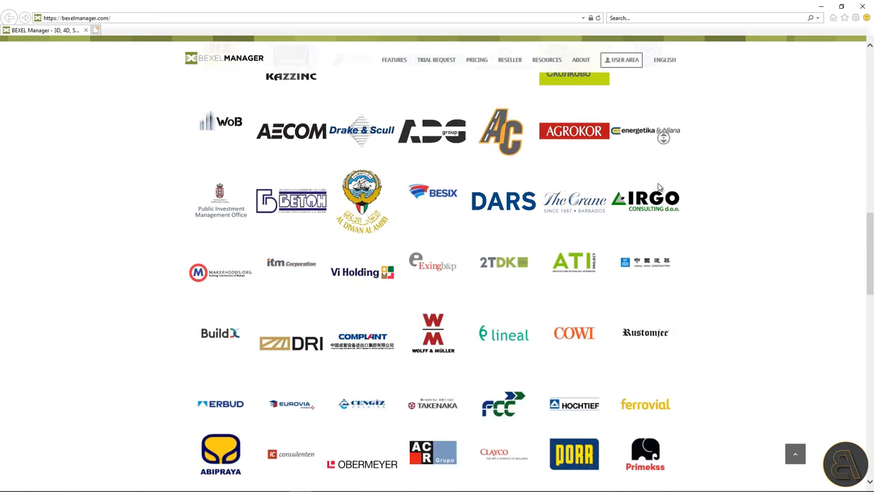
scroll(660, 187, down, 1)
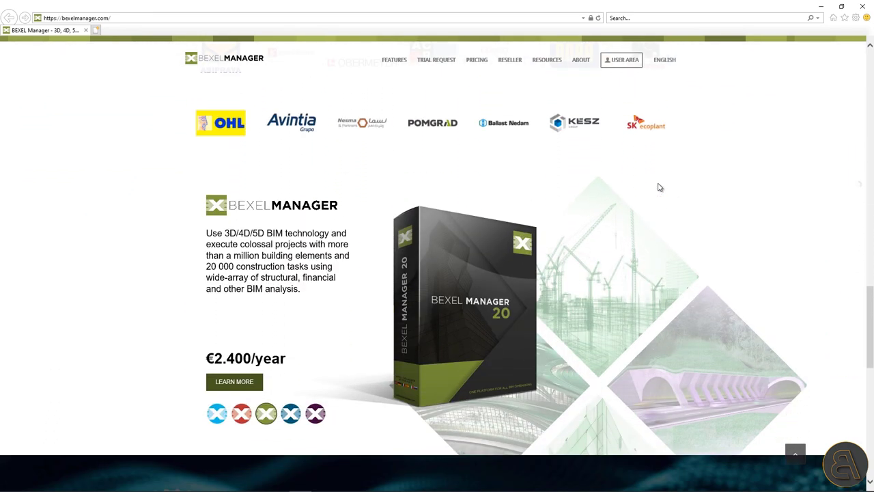
scroll(660, 187, down, 1)
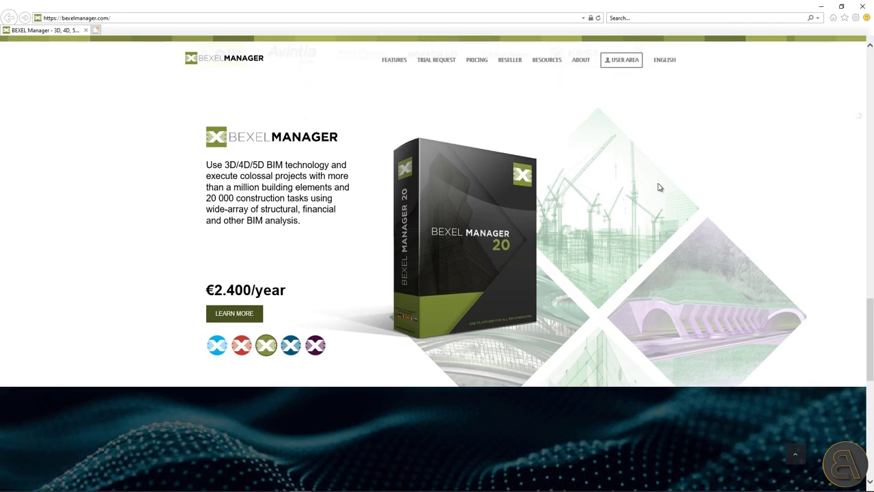
scroll(470, 357, down, 3)
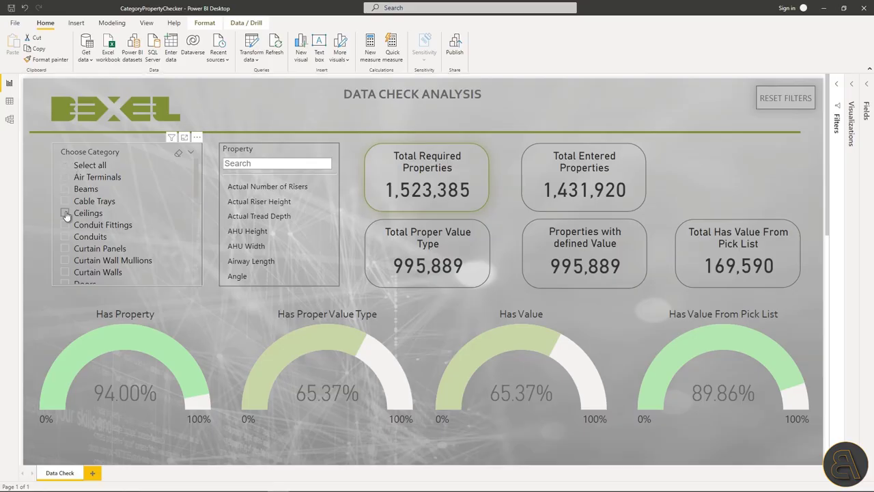
Step: Switch to the Data Check Analysis report in Power BI and browse the entries of the Choose Category list
click(64, 211)
click(64, 211)
scroll(66, 215, down, 2)
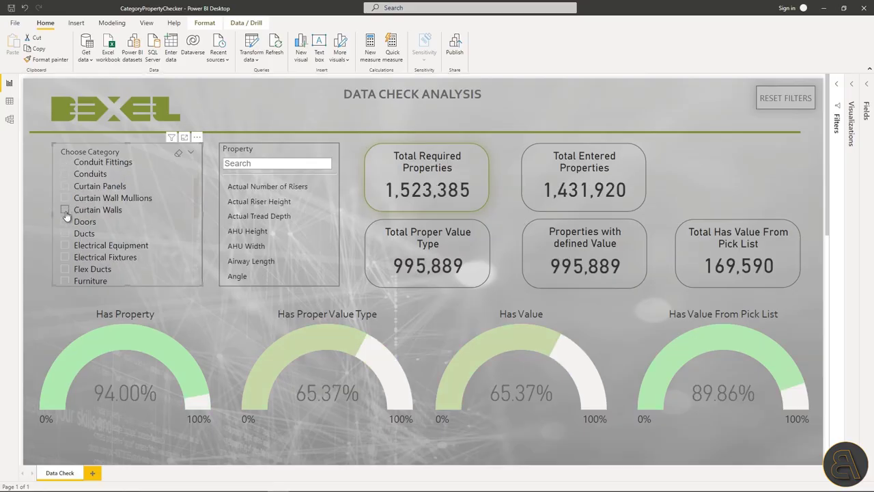
click(64, 210)
click(64, 211)
scroll(67, 215, down, 1)
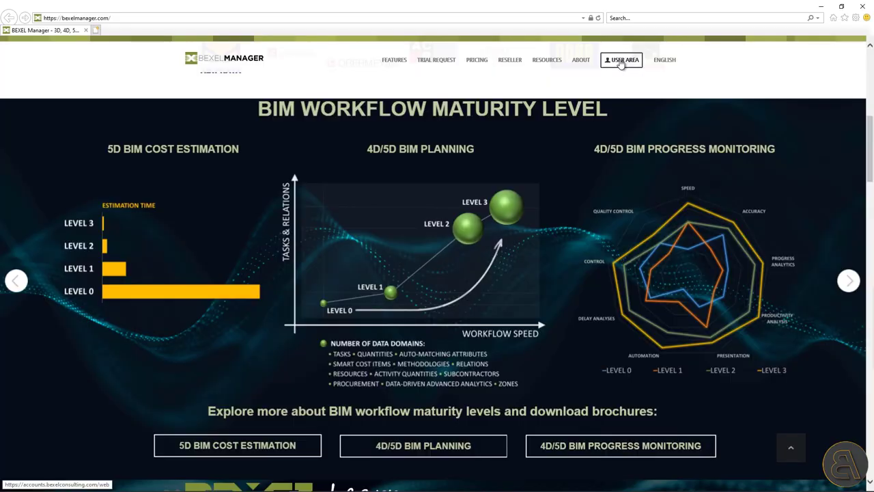
Step: On the BEXEL Manager website, open the user area's materials and browse the Demo / Sample Projects section
click(622, 63)
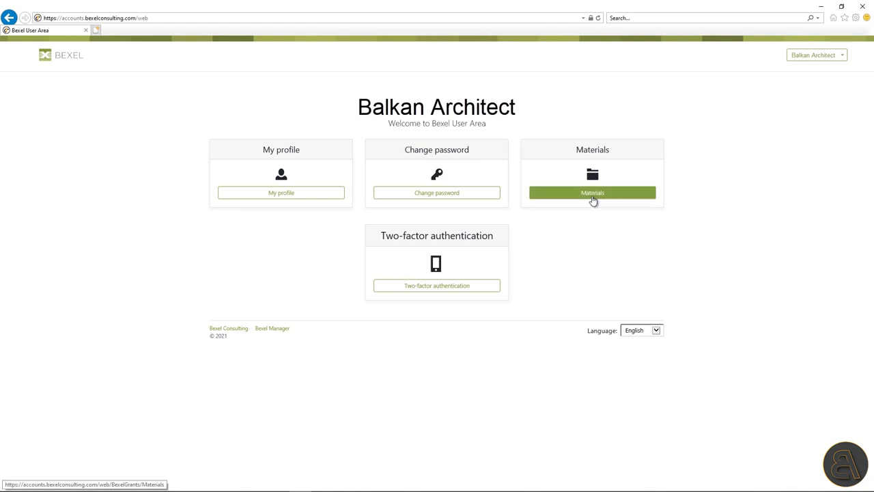
click(593, 194)
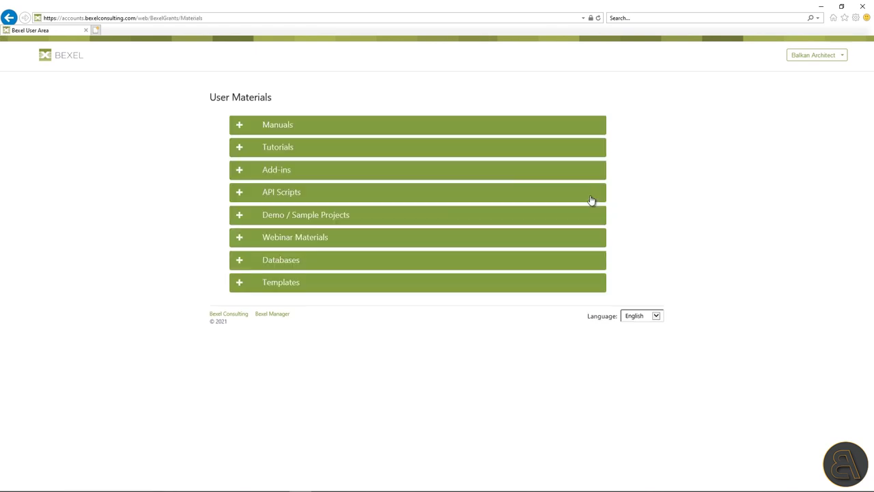
click(239, 216)
scroll(286, 267, down, 3)
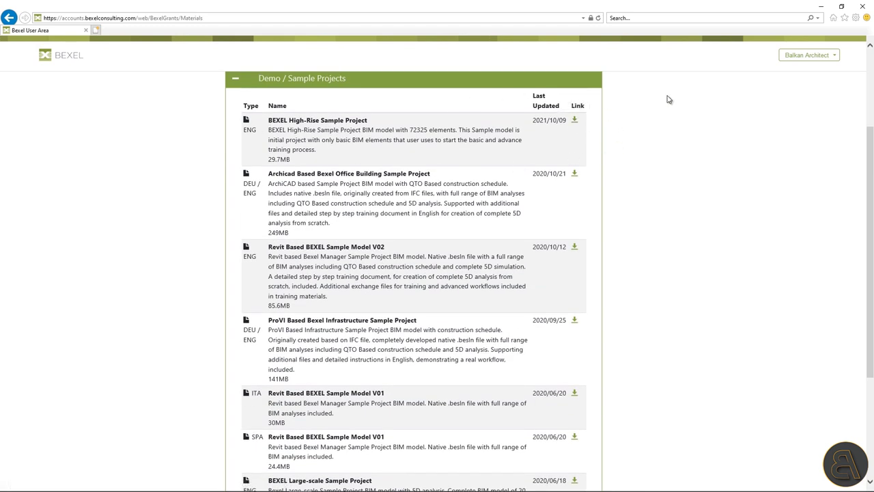
Step: Switch to Bexel Manager and start a new project named "Rise Sample Project" with the version name "High-Rise Sample Project"
click(822, 7)
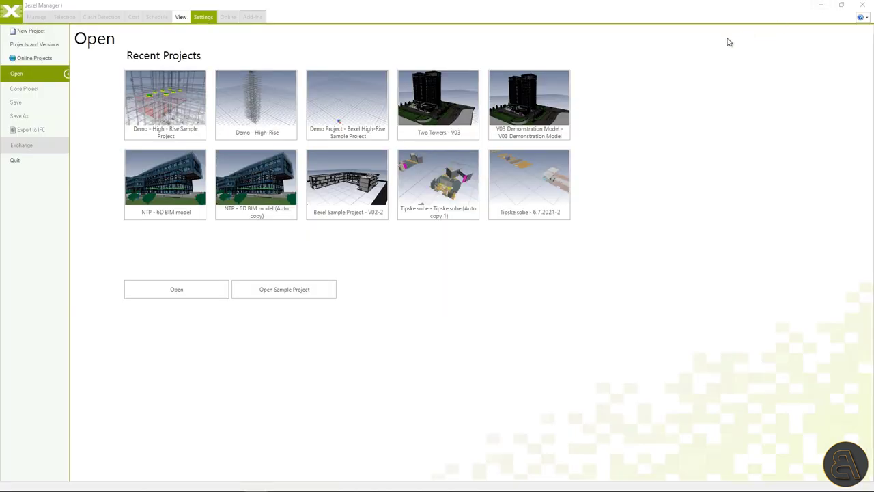
click(32, 31)
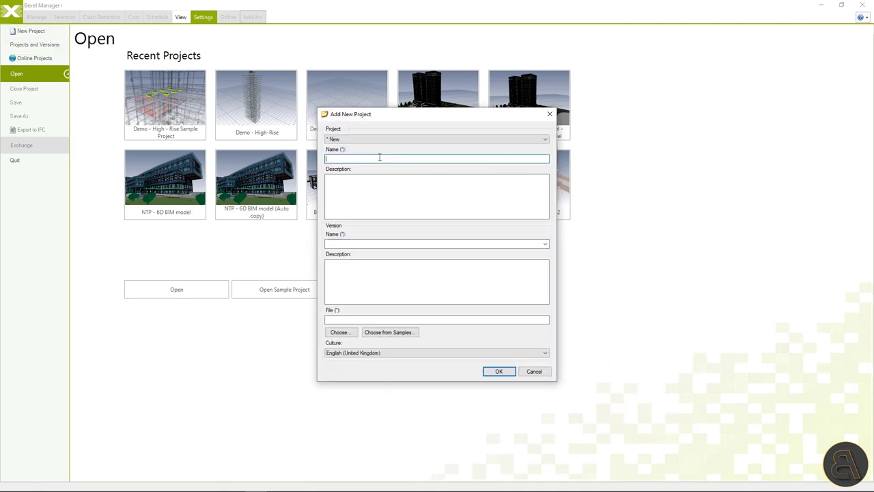
text(Rise Sample Project)
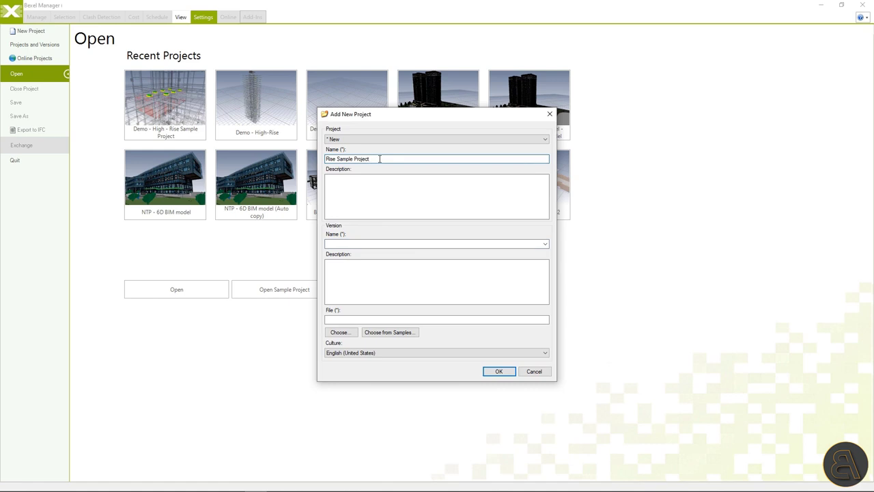
click(369, 243)
text(High-Rise Sample Project)
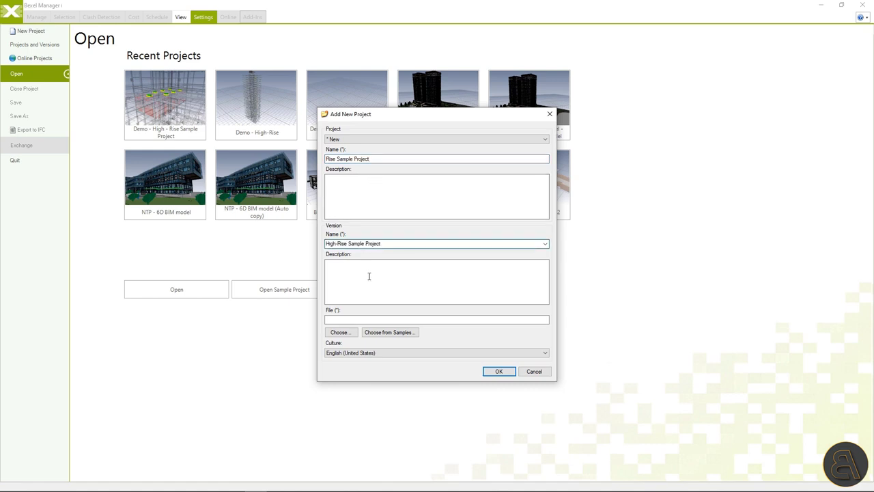
Step: Choose V02 Start Model.besln as the new project's file and create the project
click(353, 333)
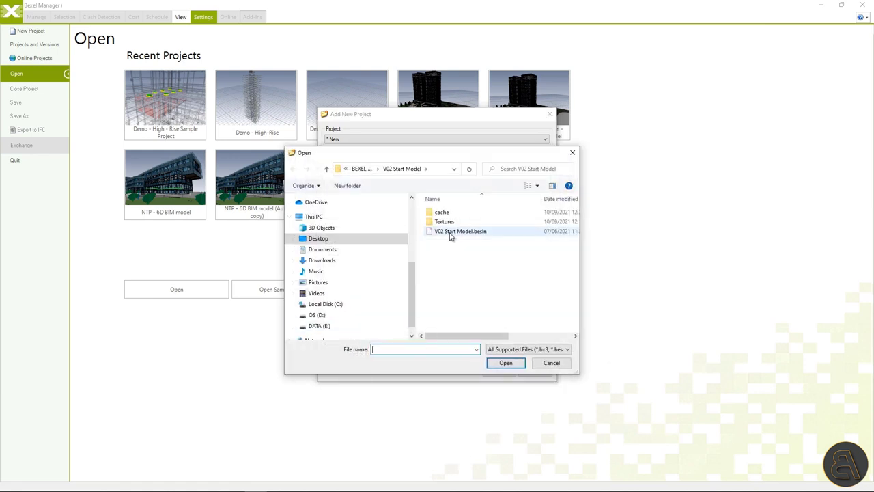
click(453, 232)
click(505, 363)
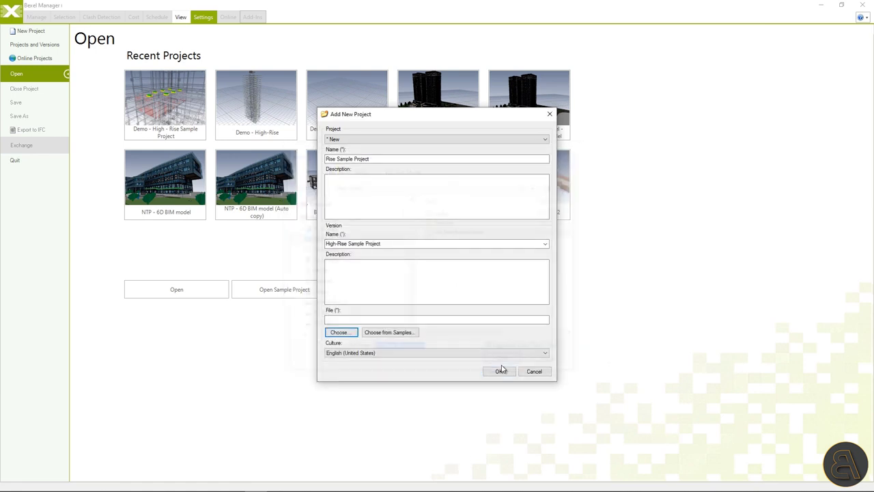
click(502, 371)
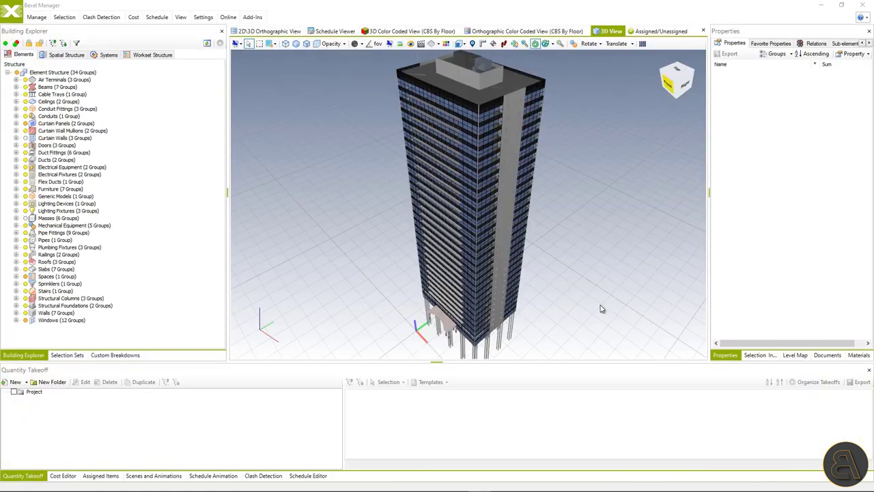
Step: Select a glazed curtain panel on the tower's facade and review the model's spatial, systems and workset structures
click(483, 306)
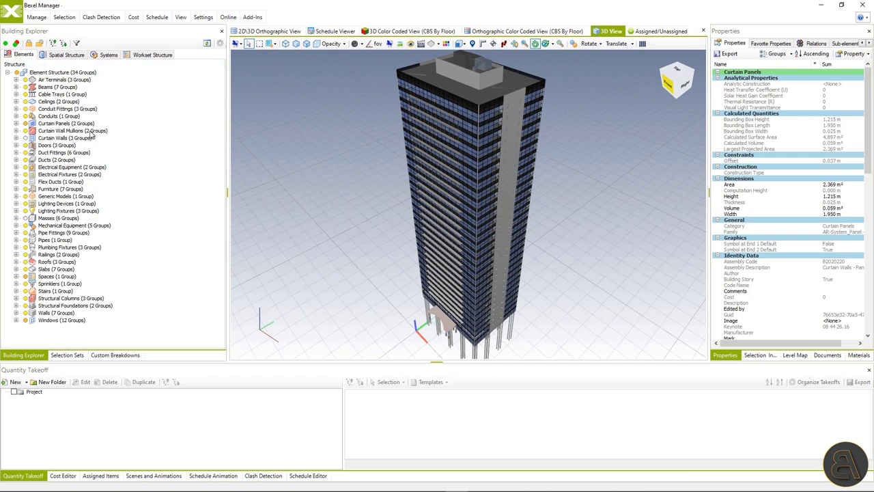
click(68, 55)
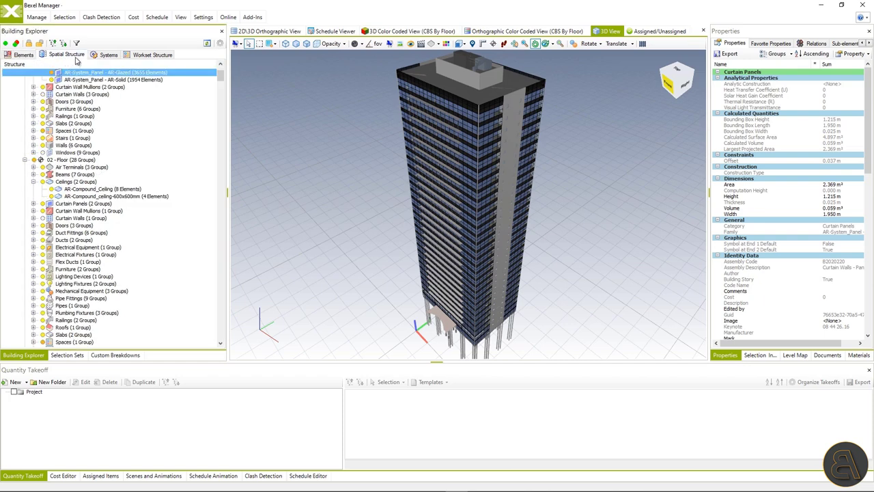
click(105, 56)
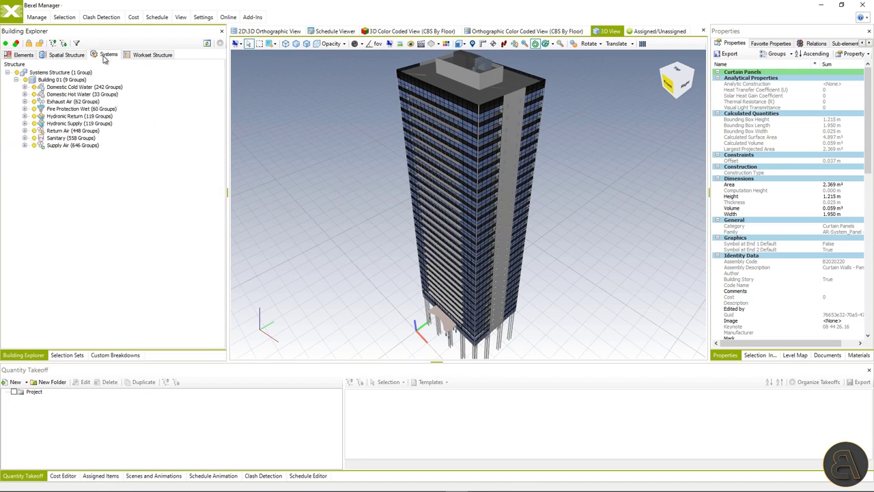
click(147, 55)
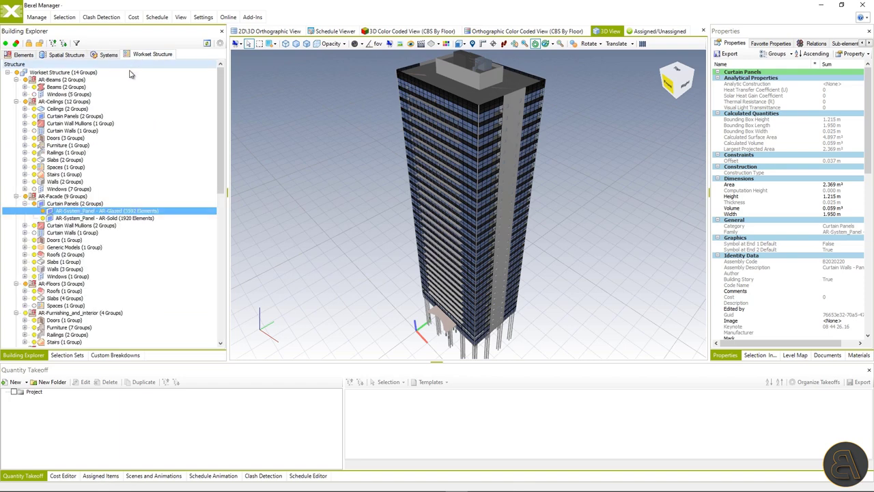
scroll(102, 115, down, 10)
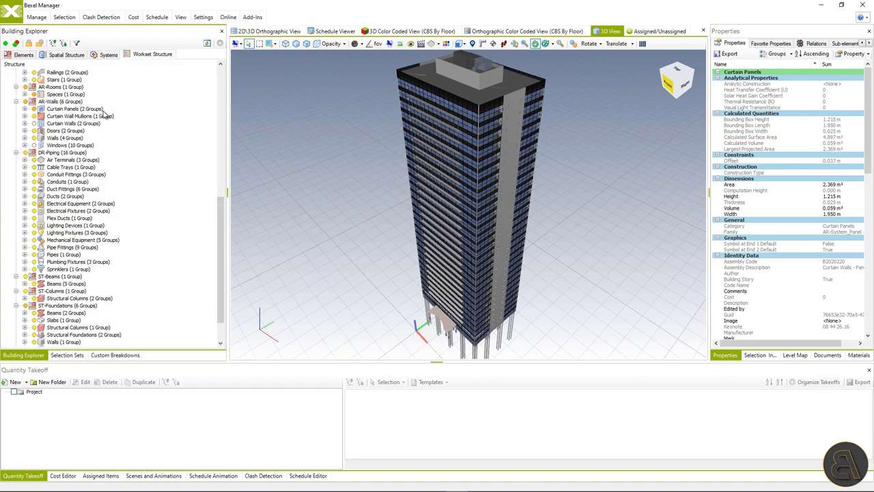
scroll(104, 114, down, 3)
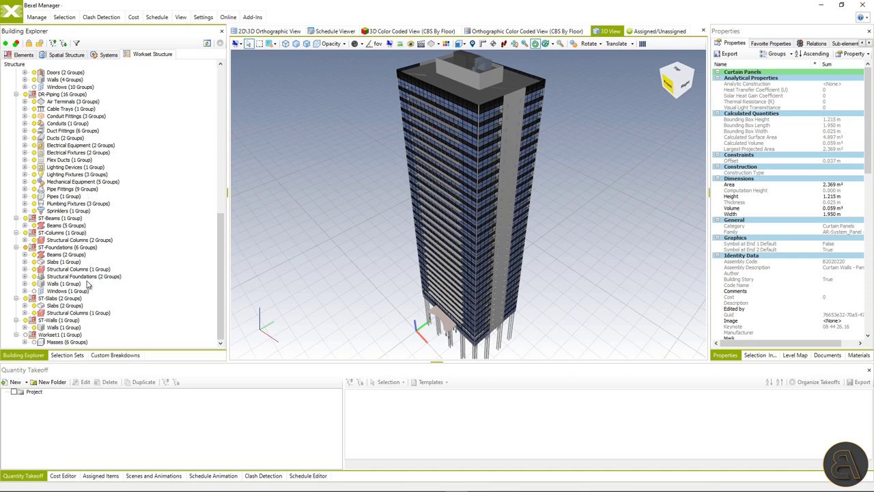
Step: View the selection sets, then show the custom breakdowns and expand groups A1010 and A1030 of the Uniformat Classification
click(71, 356)
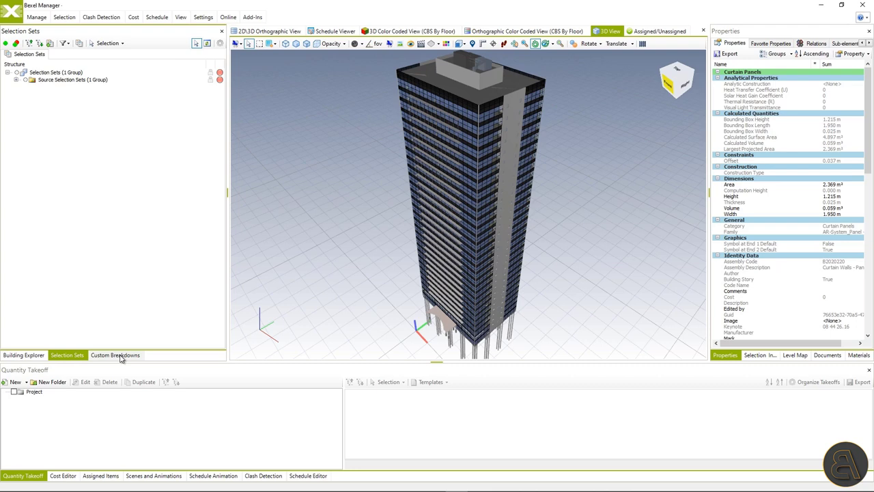
click(115, 355)
click(34, 116)
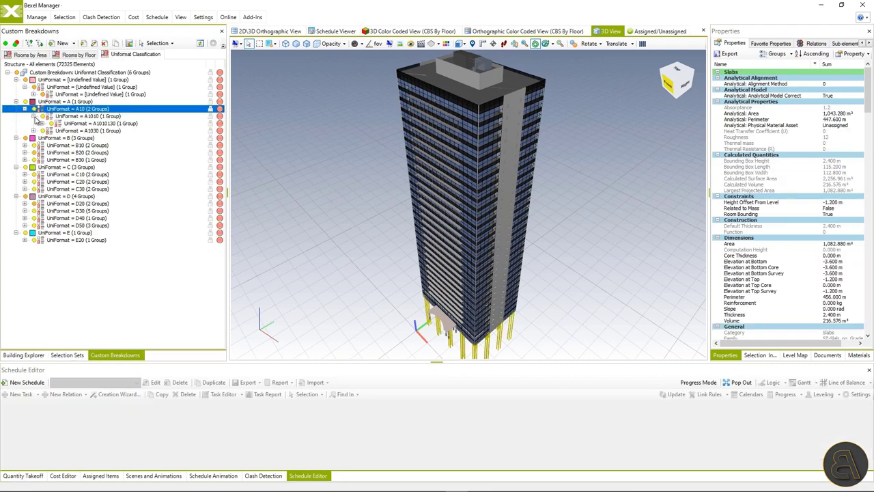
click(33, 131)
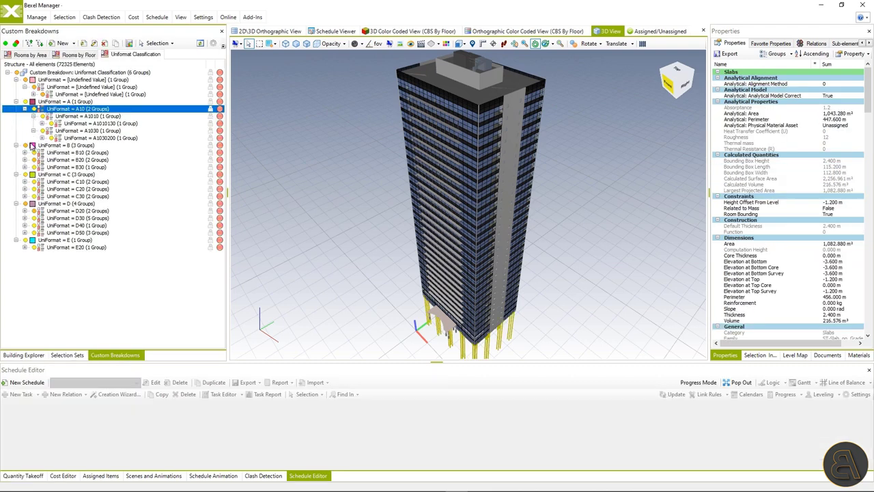
Step: Expand the Uniformat B groups B10, B20 and B30, including subgroups B2010, B2020 and B3010
click(25, 152)
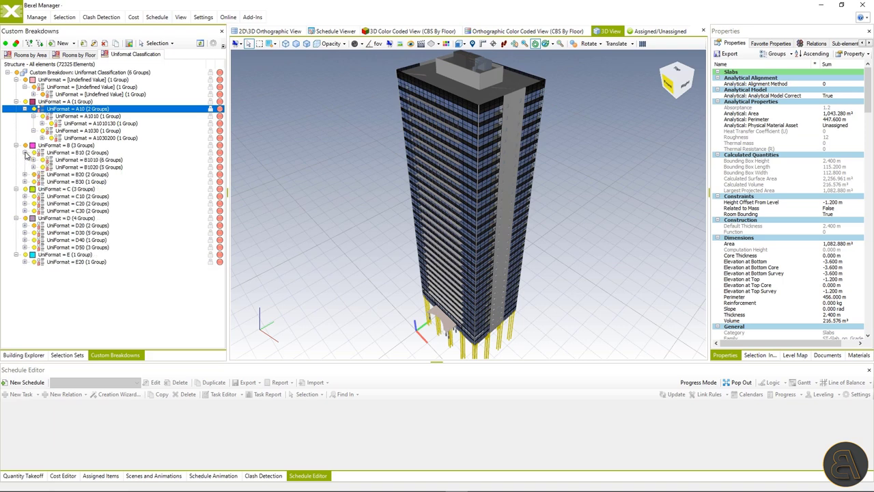
click(25, 174)
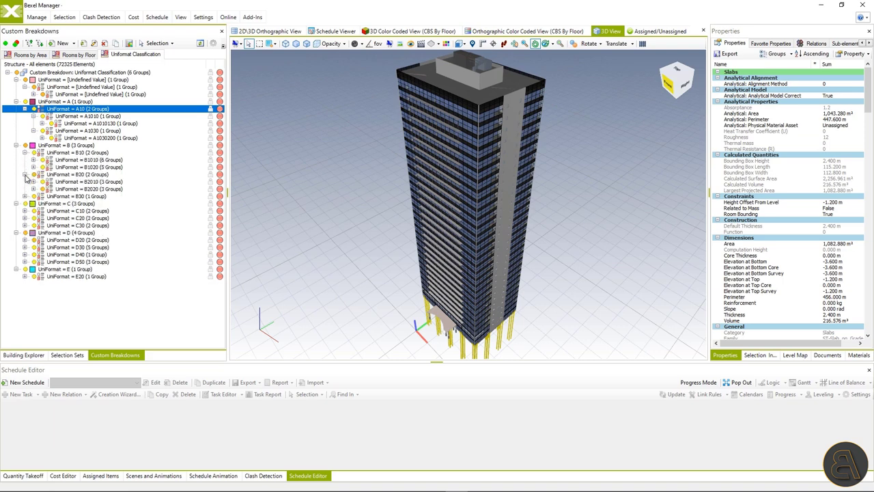
click(34, 182)
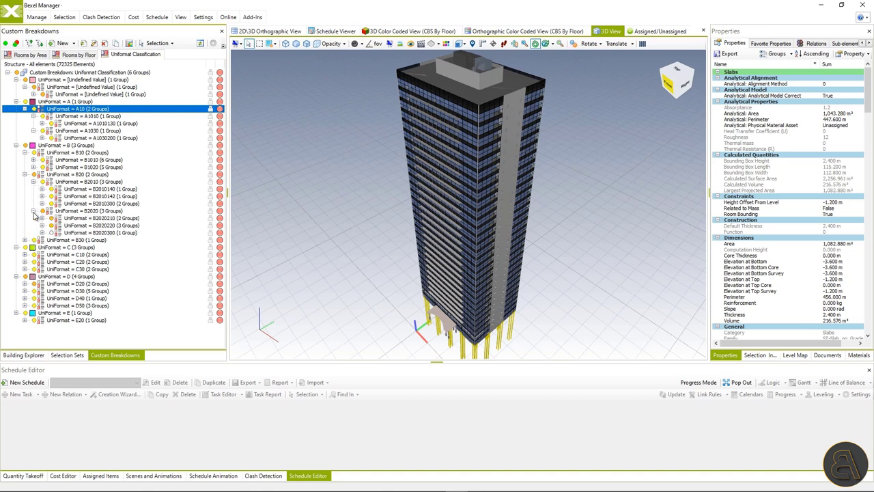
click(33, 211)
click(25, 240)
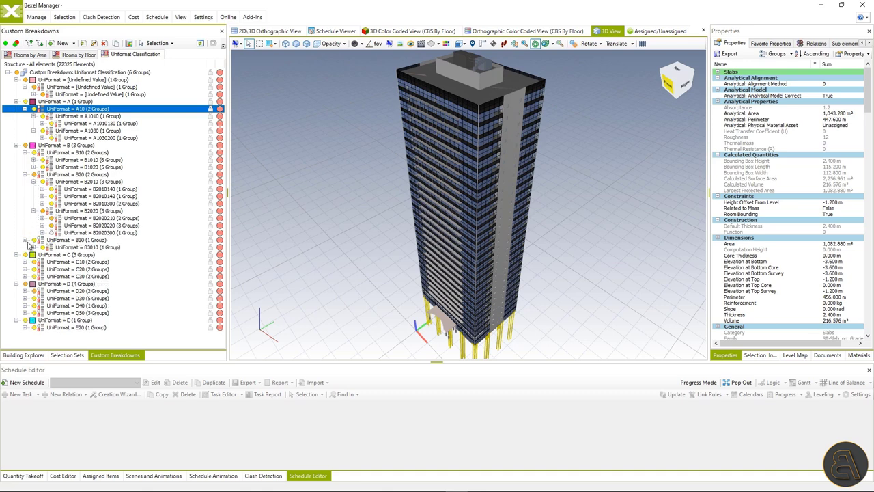
click(34, 248)
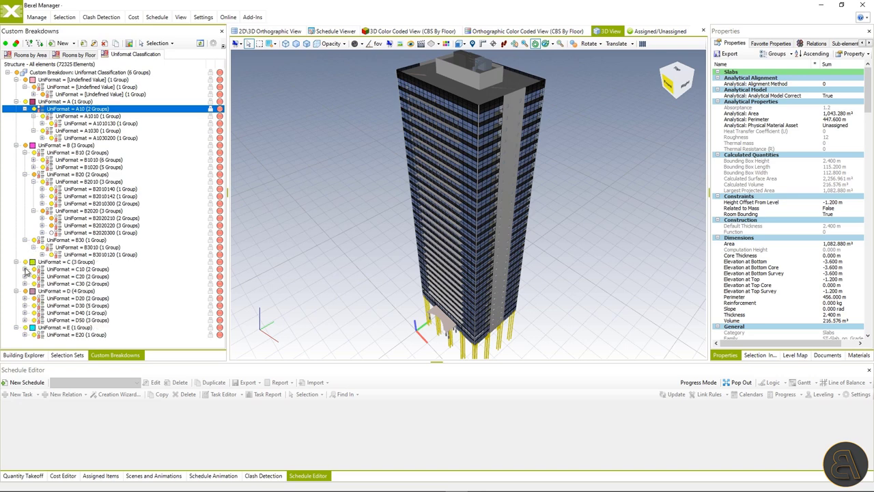
Step: Expand the Uniformat C groups C10 and C20, including subgroups C1010, C1020 and C2010
click(25, 269)
click(34, 277)
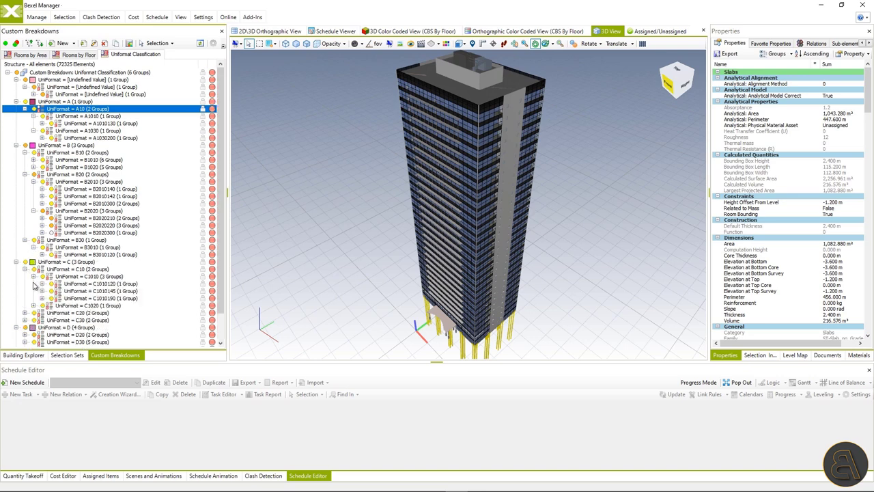
click(33, 306)
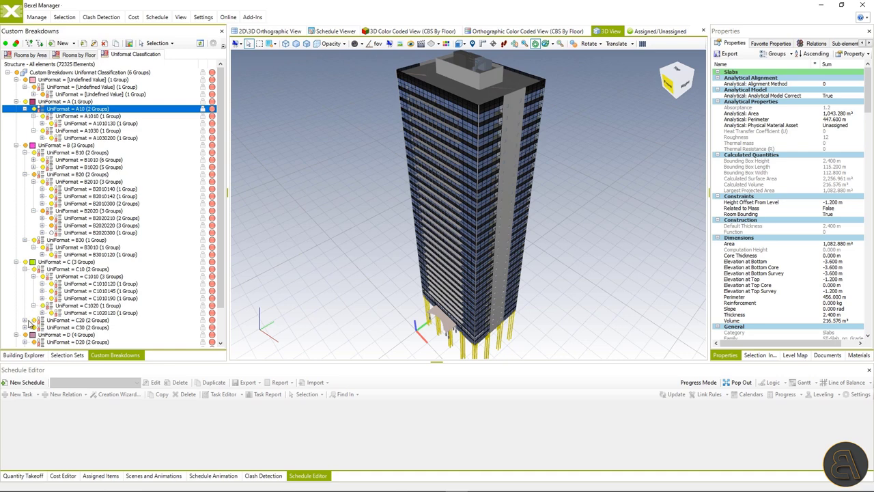
click(25, 319)
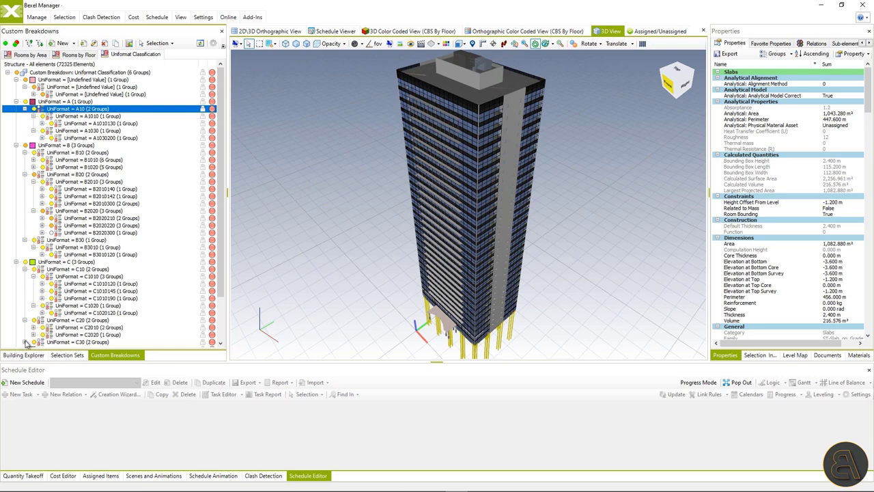
click(33, 328)
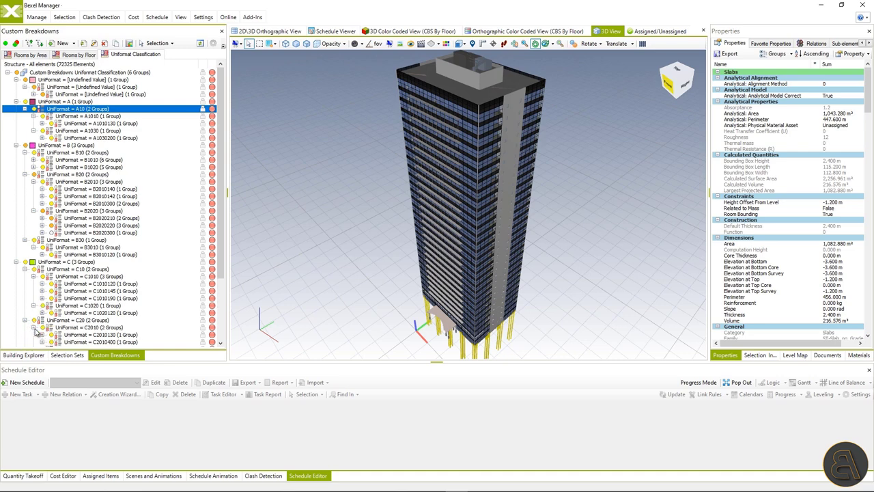
Step: View the Quantity Takeoff, Cost Editor, Assigned Items, Scenes and Animations, Schedule Animation and Clash Detection editors in turn
click(41, 479)
click(63, 476)
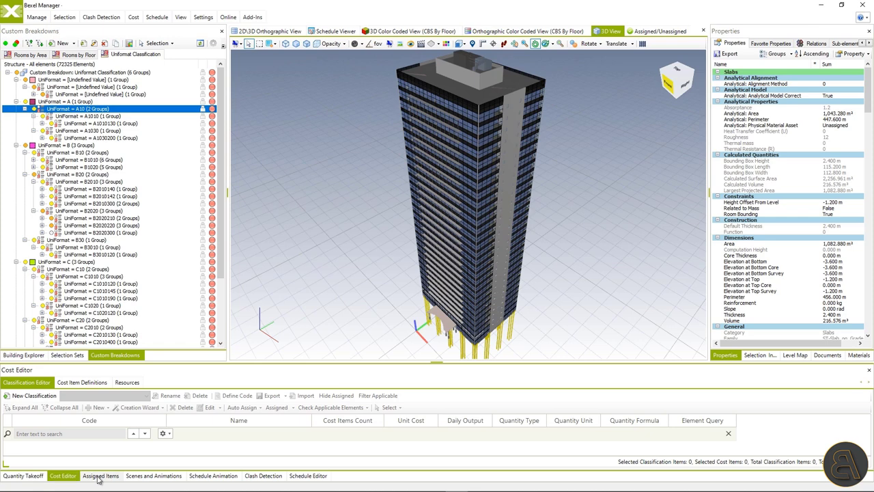
click(101, 478)
click(153, 476)
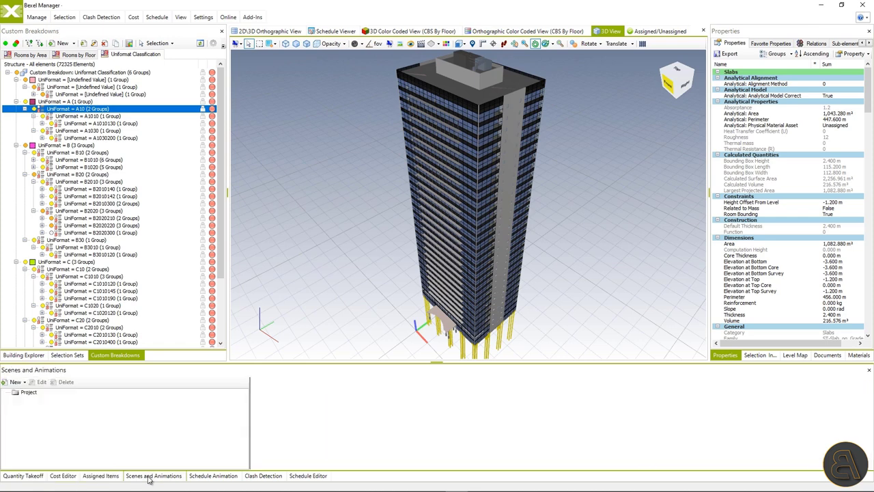
click(213, 476)
click(247, 477)
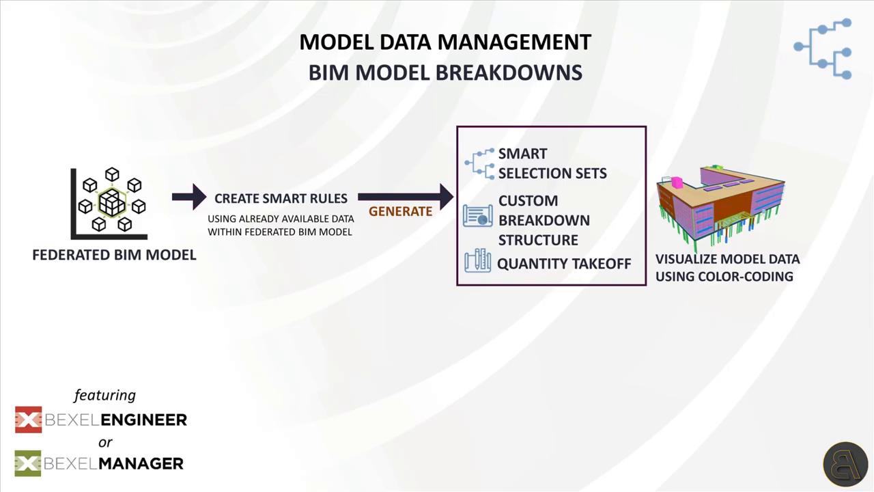
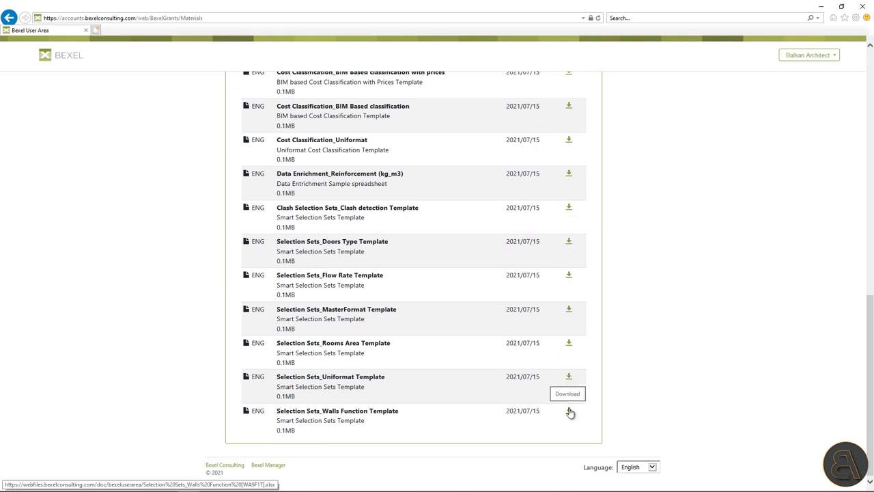
Step: Return to Bexel Manager, show the selection sets and choose the Selection Sets_Group of Works file for import
click(821, 7)
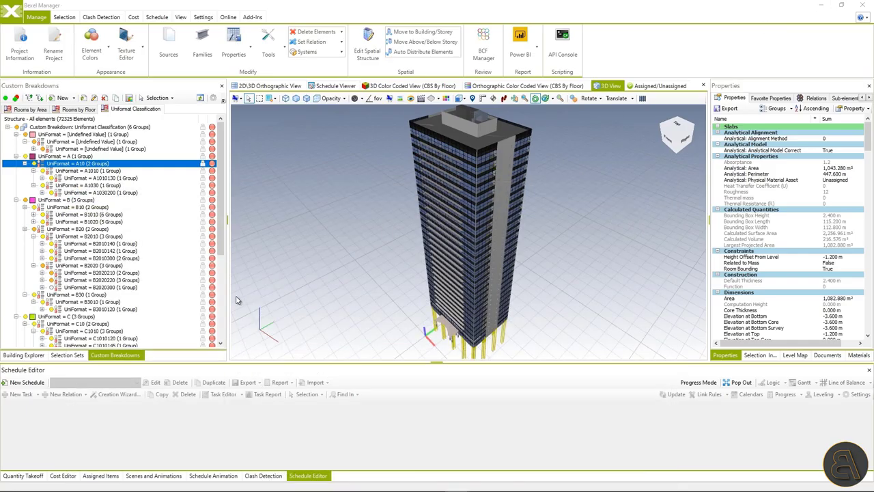
click(77, 355)
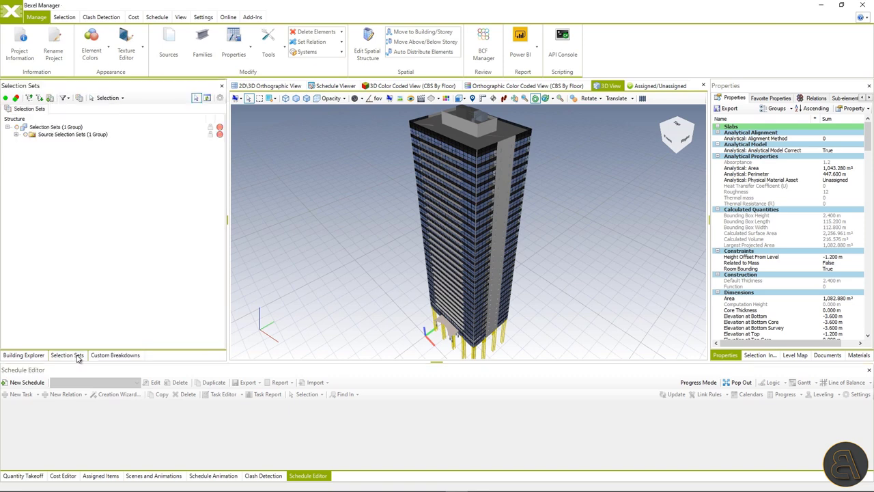
click(252, 17)
click(290, 47)
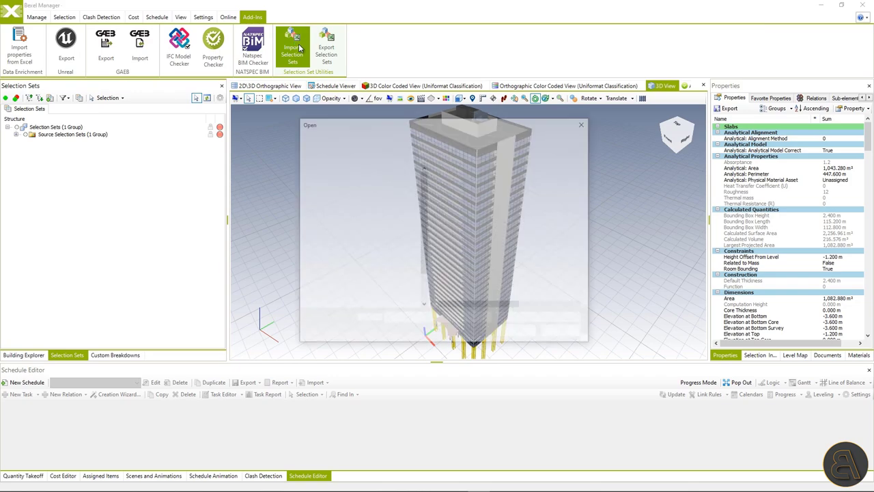
click(479, 201)
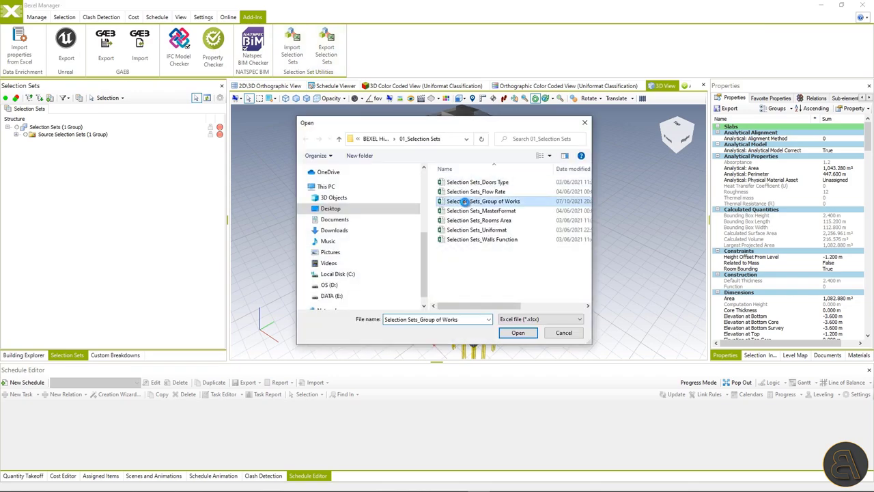
Step: Open the Group of Works file in Excel and examine its folder, name and query columns and the Help sheet's query examples
right_click(471, 202)
click(485, 220)
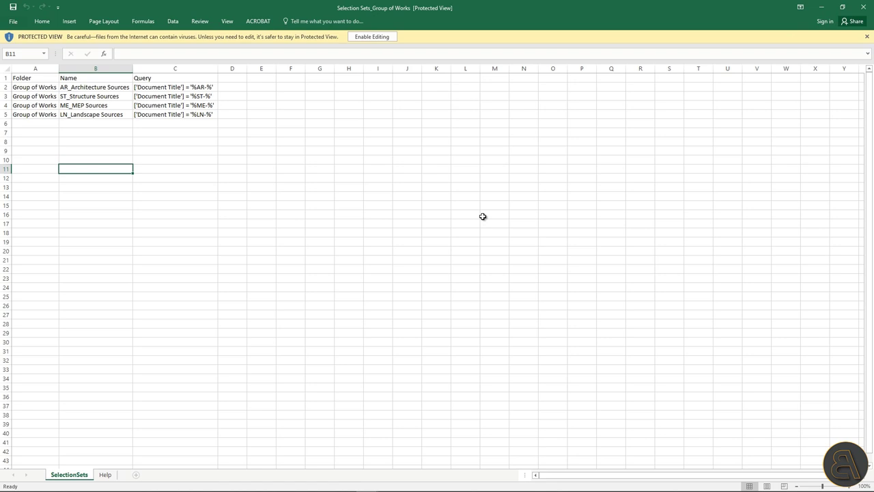
click(32, 79)
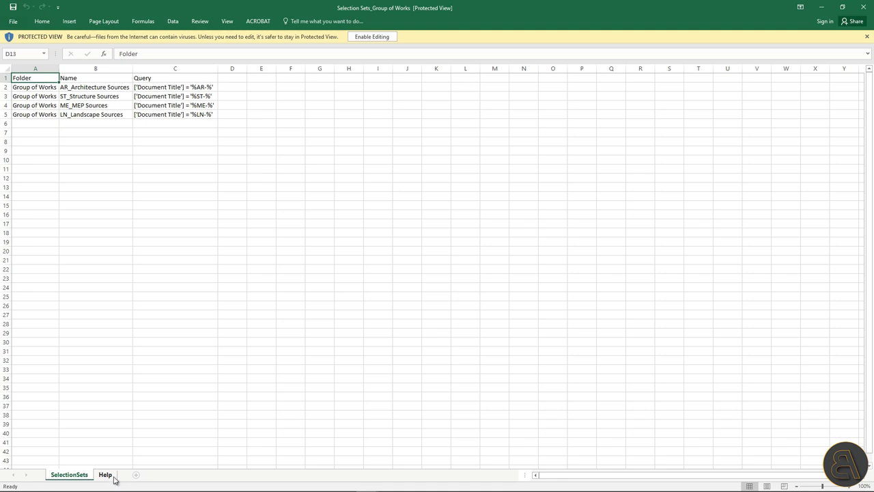
click(106, 474)
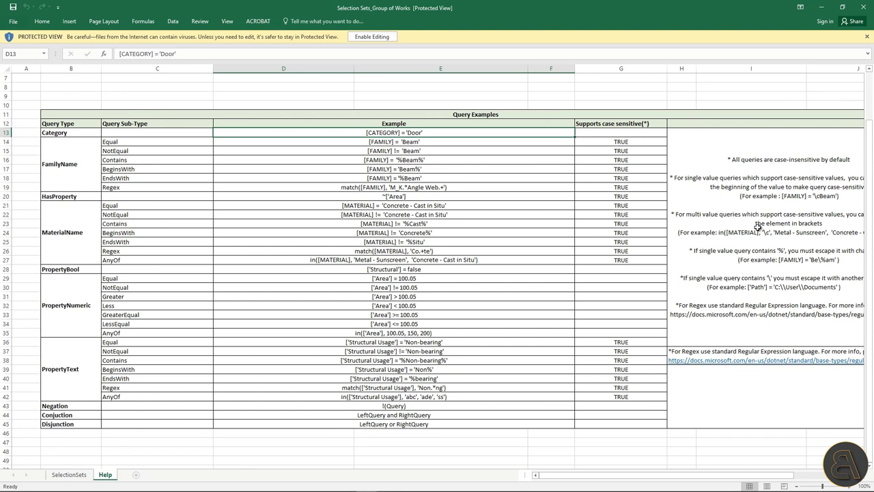
click(827, 8)
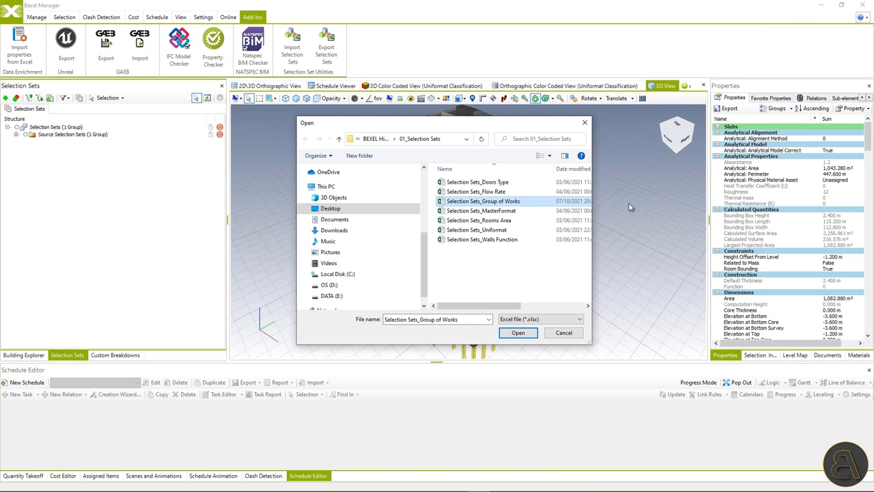
Step: Import the selection sets from the Group of Works file and expand the Group of Works folder
click(520, 338)
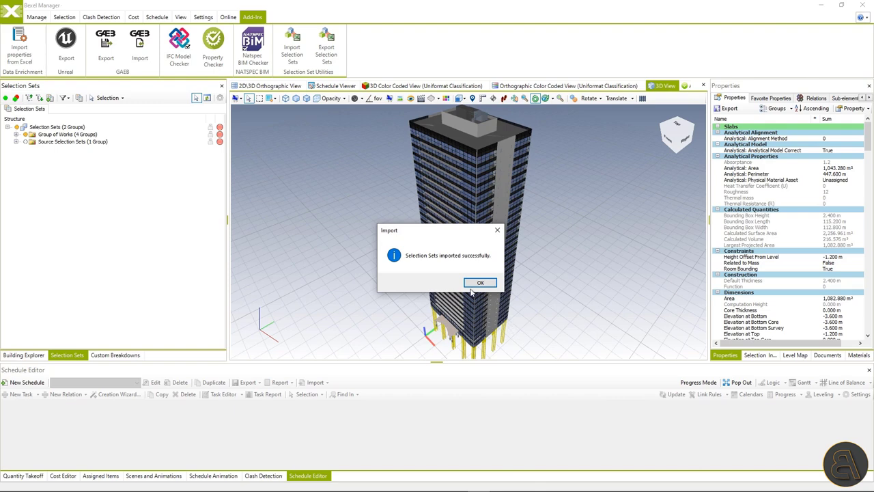
click(479, 283)
click(16, 134)
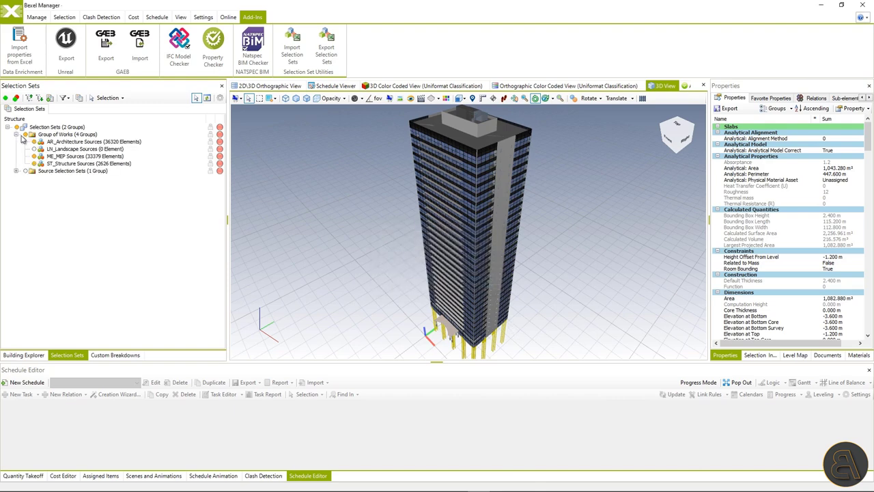
Step: Open the AR_Architecture Sources selection set and review the query of its include rule
double_click(59, 142)
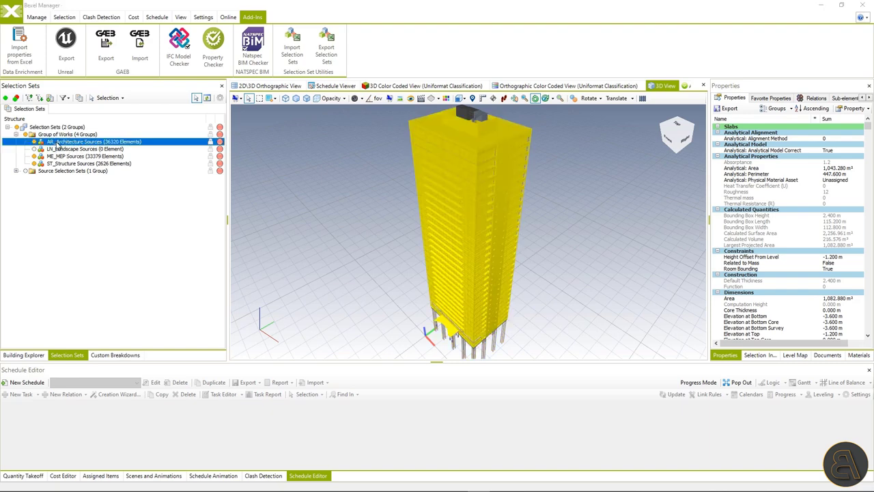
click(294, 276)
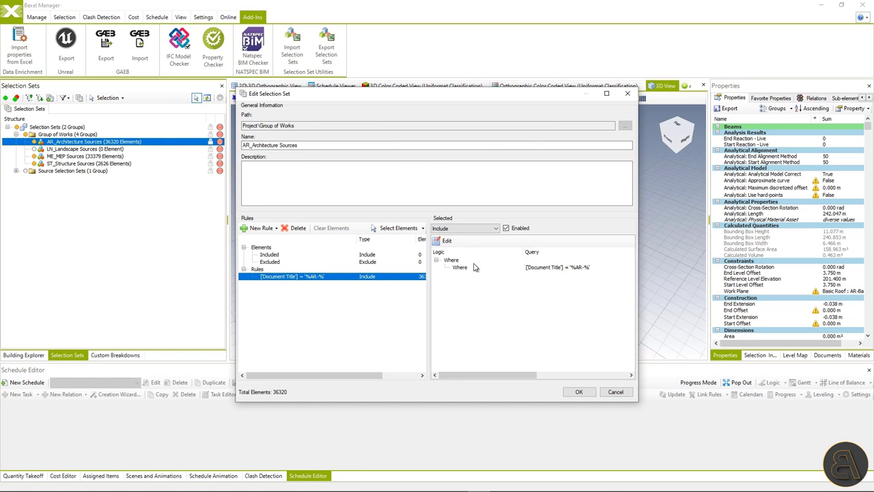
click(580, 391)
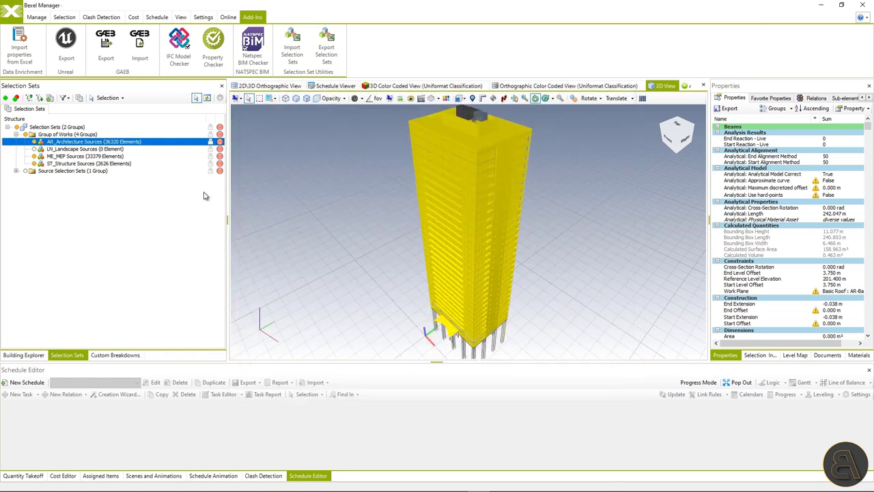
Step: Isolate the ME_MEP Sources elements in the 3D view and show the ST_Structure Sources elements with them
click(75, 156)
right_click(246, 158)
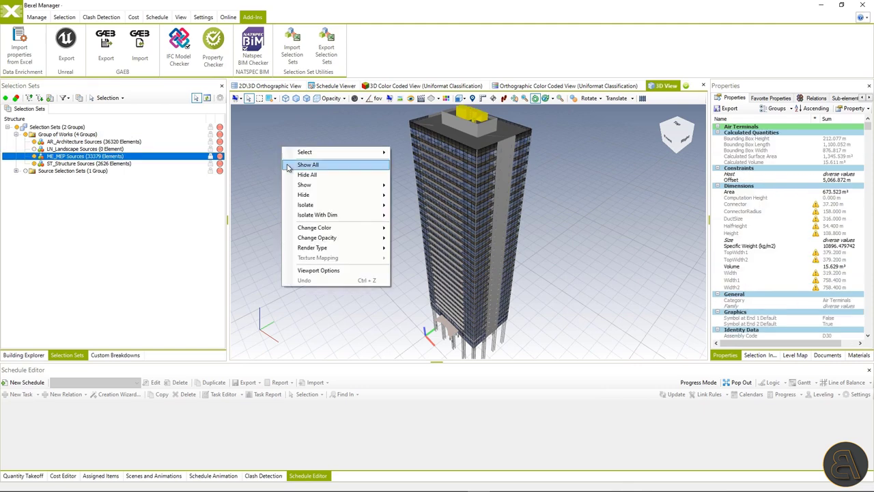
mouse_move(329, 205)
click(427, 207)
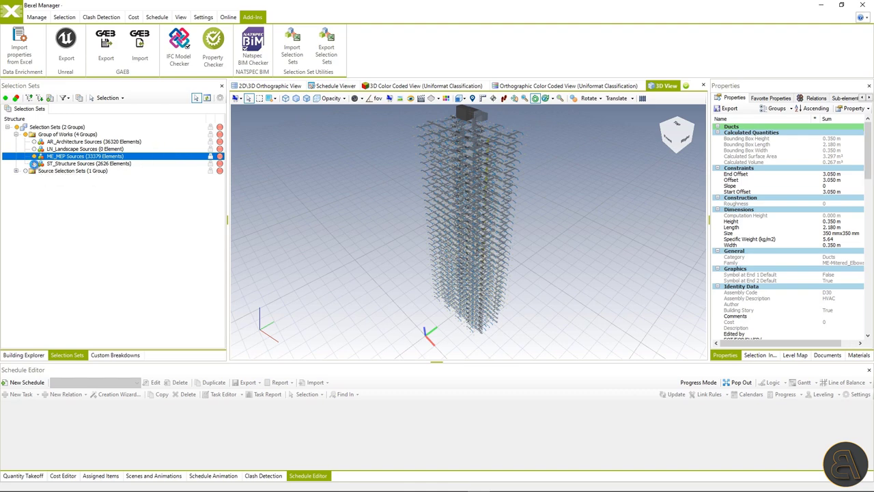
click(34, 163)
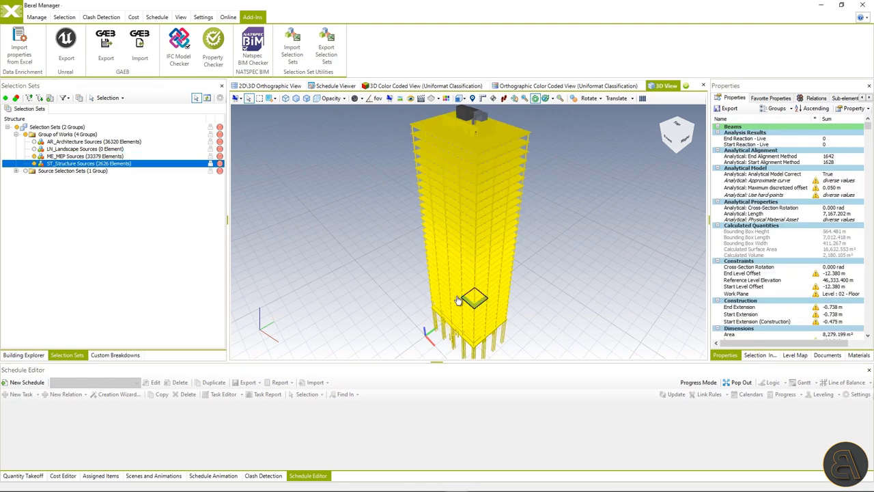
click(468, 301)
Step: Choose the Selection Sets_Uniformat file for import and examine its folders, names, queries and Help sheet in Excel
click(292, 51)
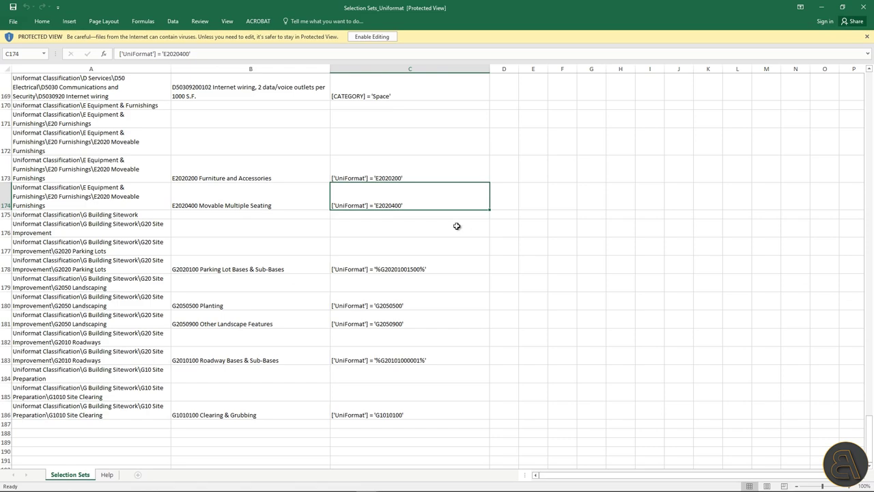
scroll(157, 140, up, 20)
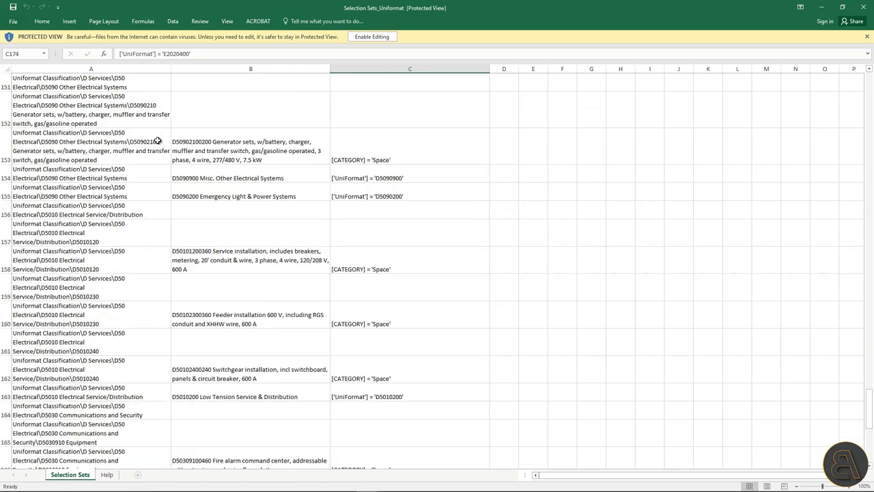
scroll(156, 140, up, 20)
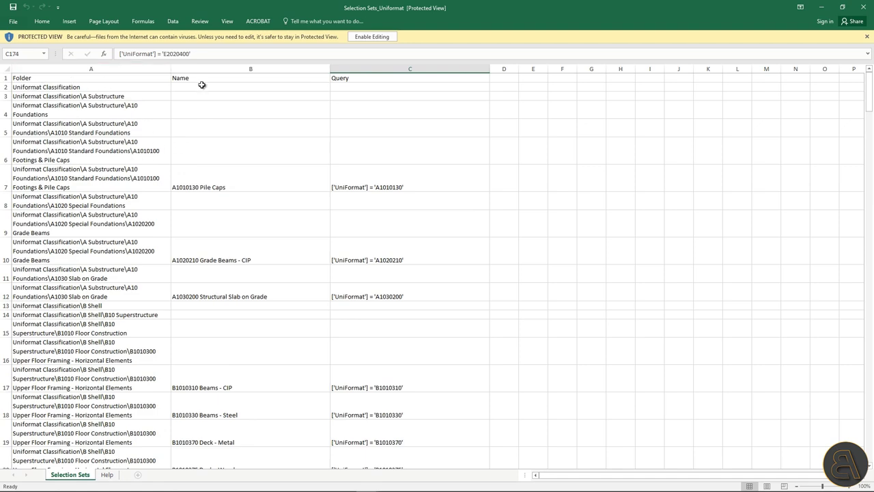
scroll(342, 139, down, 14)
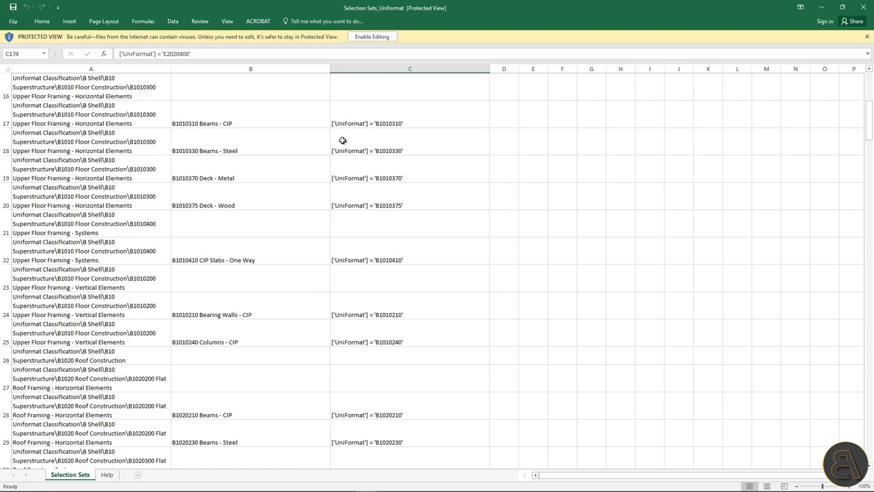
scroll(342, 140, down, 13)
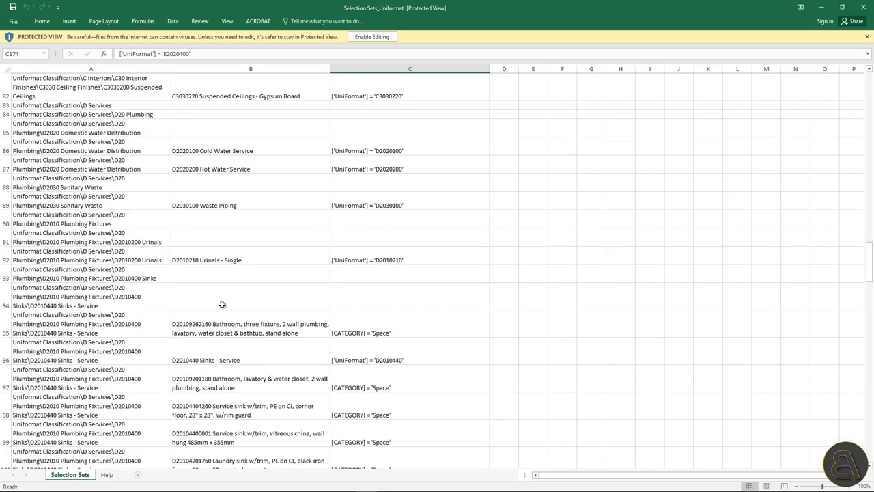
scroll(223, 304, down, 6)
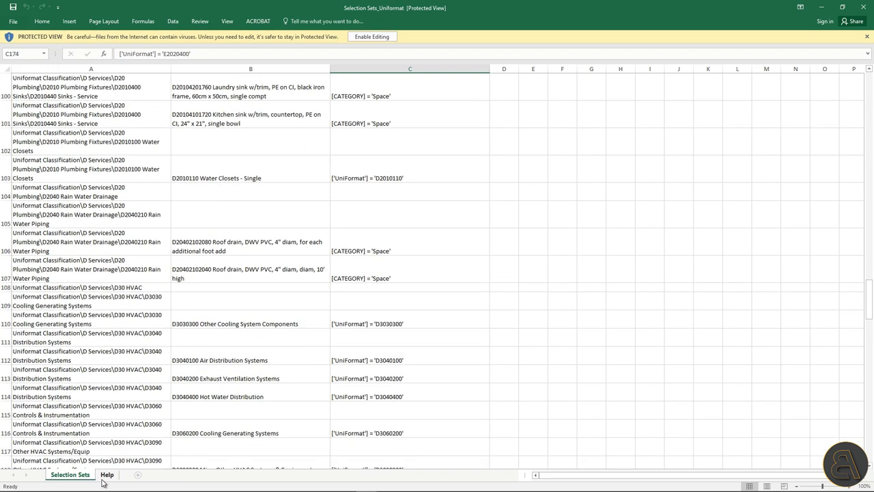
click(106, 475)
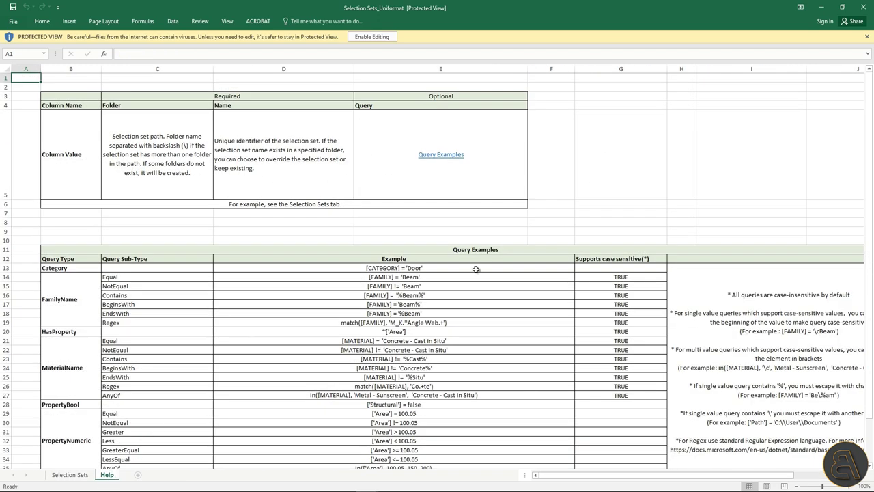
click(822, 6)
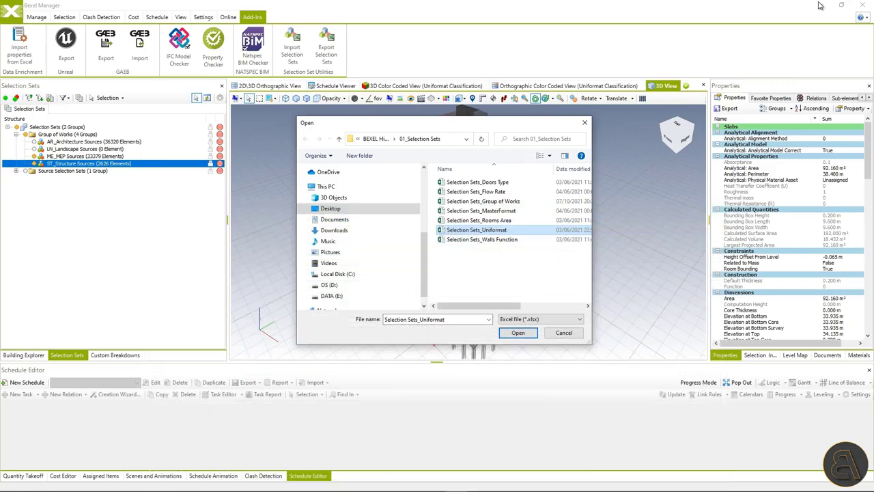
Step: Import the selection sets from the Uniformat file and expand the Uniformat Classification folder
click(523, 332)
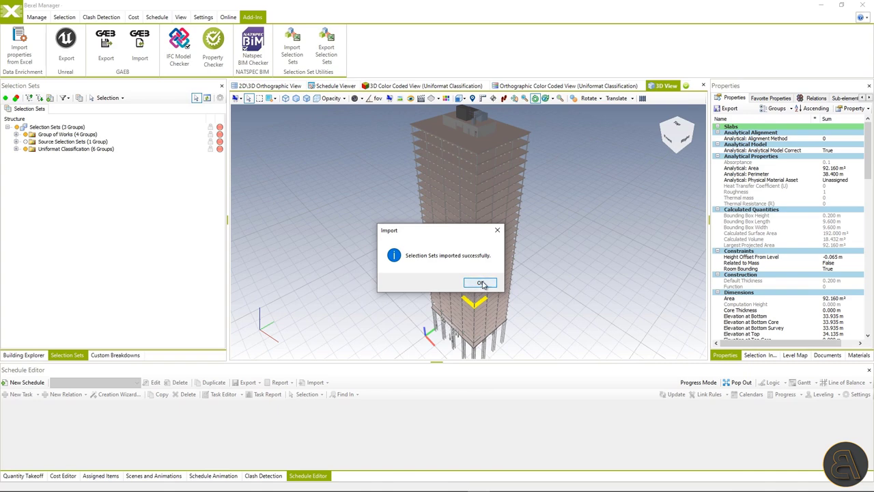
click(477, 282)
click(15, 149)
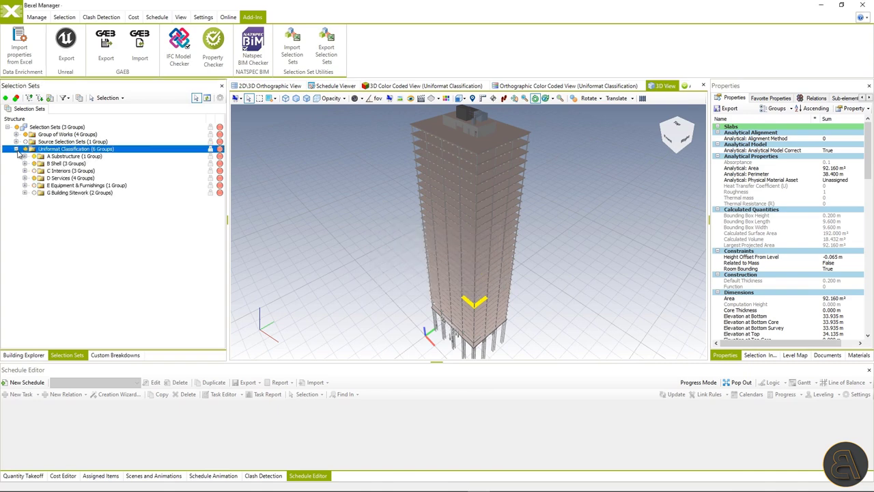
Step: Expand A Substructure and A10 Foundations down to the selection sets in A1010, A1020 and A1030
click(25, 156)
click(33, 164)
click(41, 171)
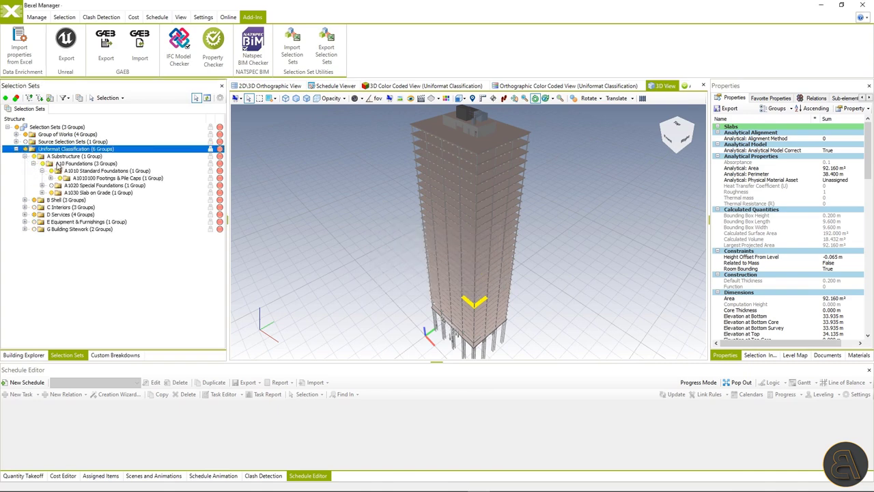
click(51, 178)
click(41, 193)
click(51, 200)
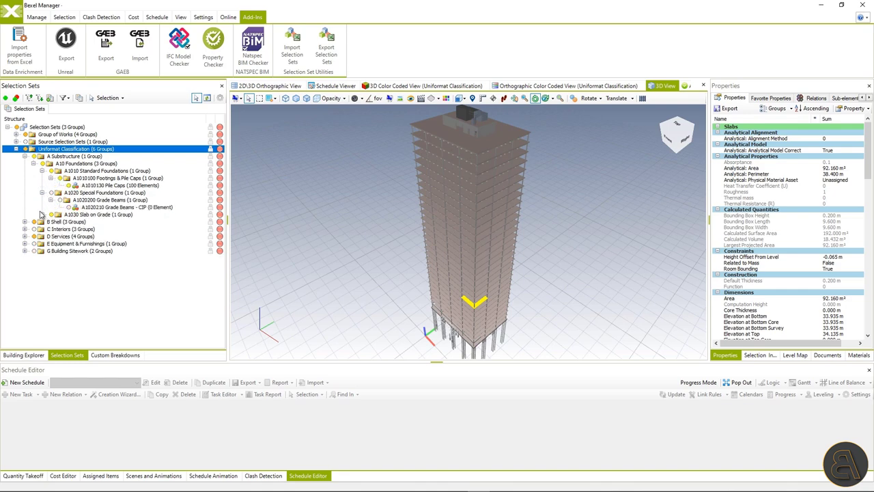
click(42, 214)
Step: Expand B Shell, B10 Superstructure and B1010 Floor Construction, including subgroups B1010200, B1010300 and B1010400
click(24, 229)
click(34, 236)
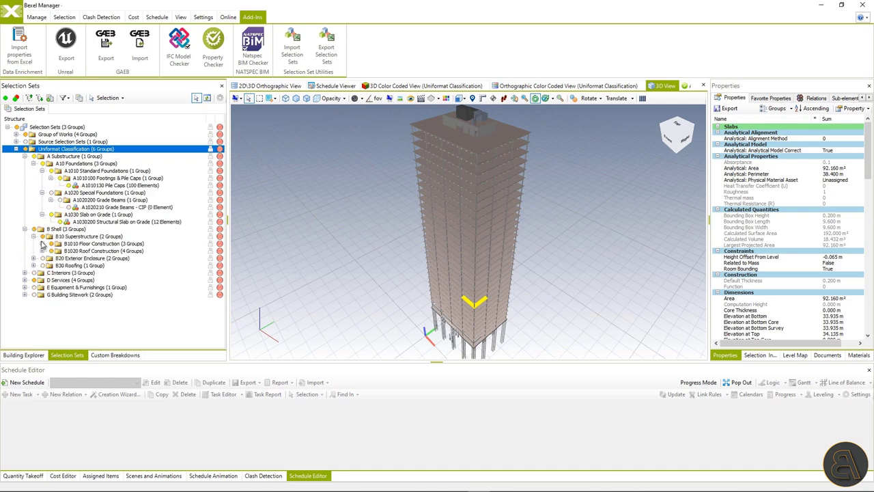
click(41, 244)
click(51, 251)
click(51, 273)
click(50, 317)
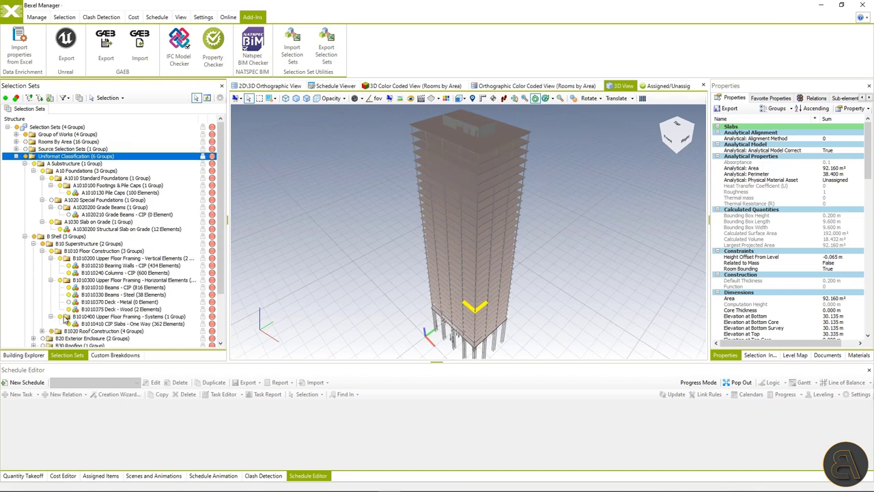
Step: Inspect the query rule of the B1010410 CIP Slabs - One Way selection set and find the matching UniFormat value in its element properties
double_click(91, 325)
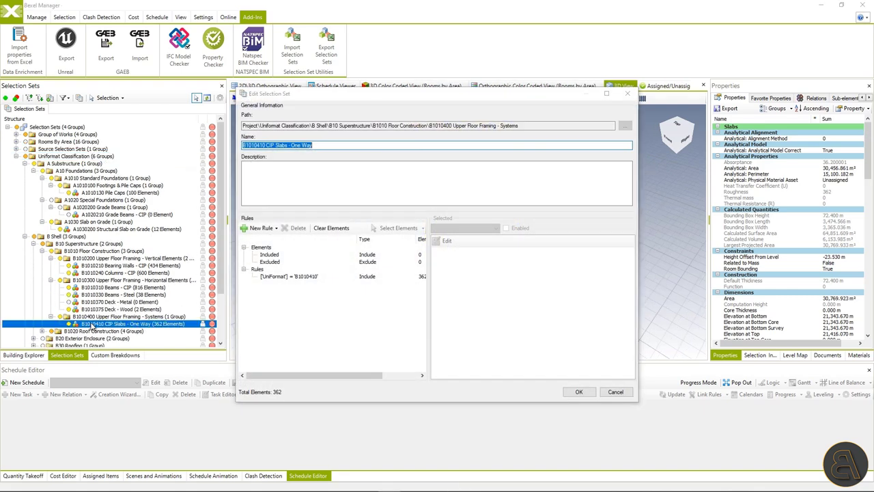
click(288, 277)
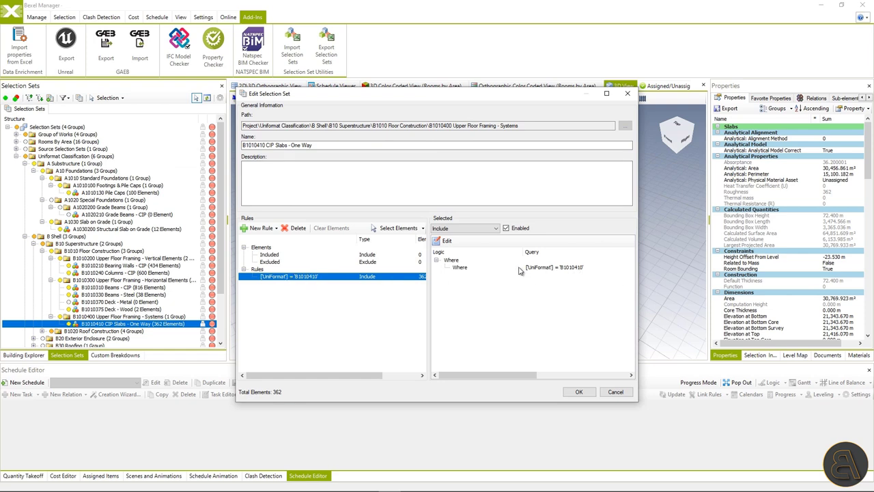
click(579, 394)
scroll(784, 291, down, 15)
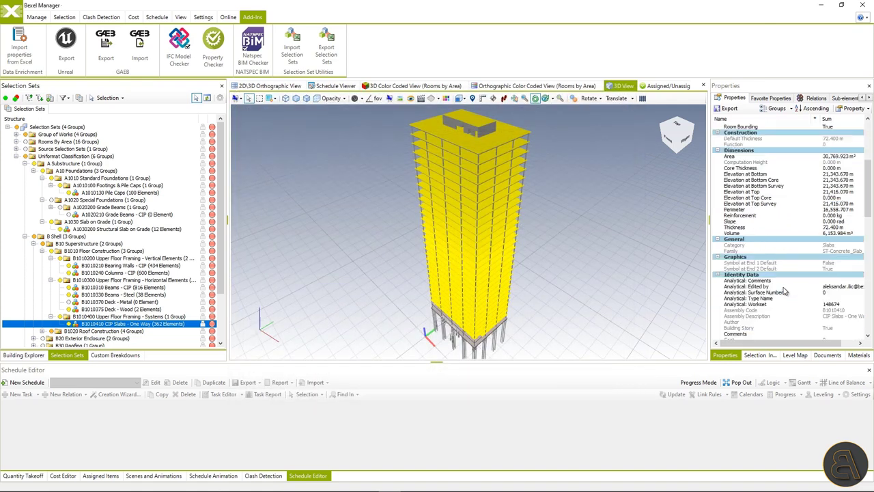
scroll(784, 291, down, 10)
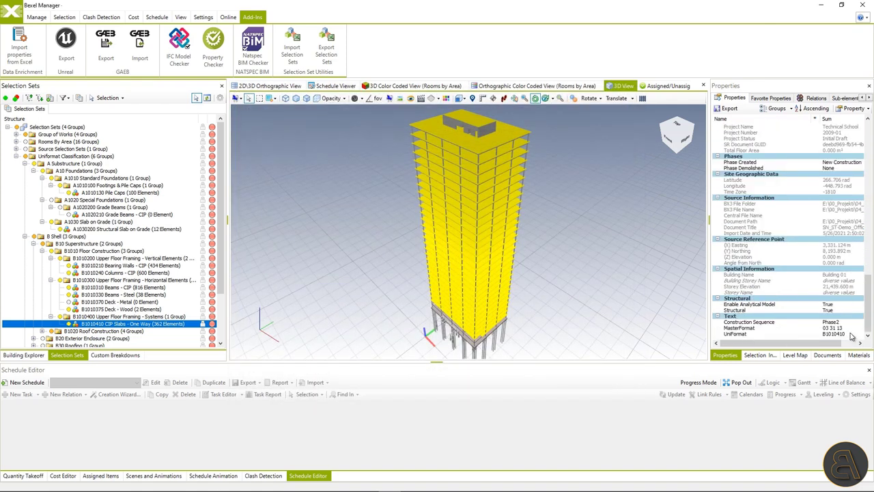
click(818, 334)
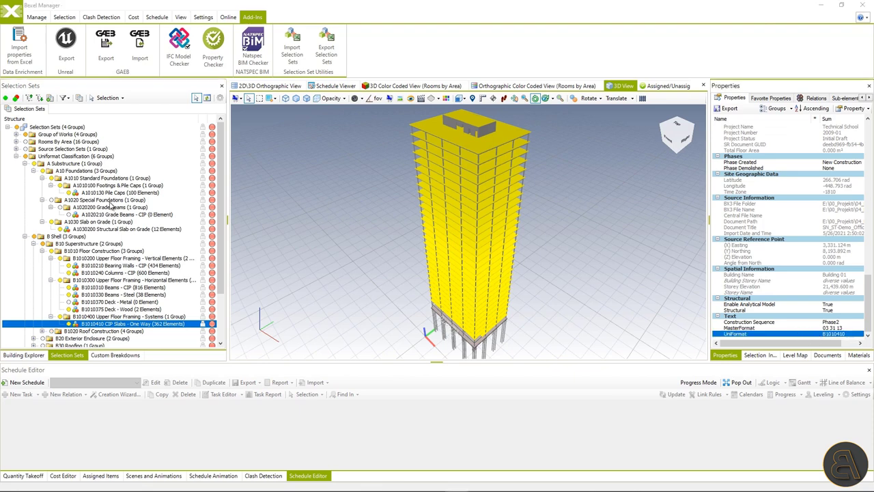
Step: Hide all Uniformat Classification elements and show A1010100, A1030200, B1010200, B1010300, B1010400, B20 Exterior Enclosure and C Interiors one after another
click(26, 157)
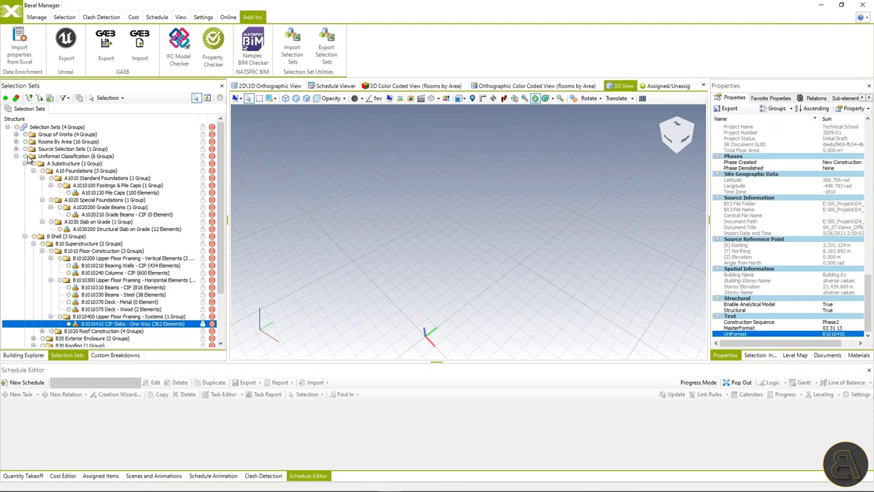
click(60, 186)
click(60, 229)
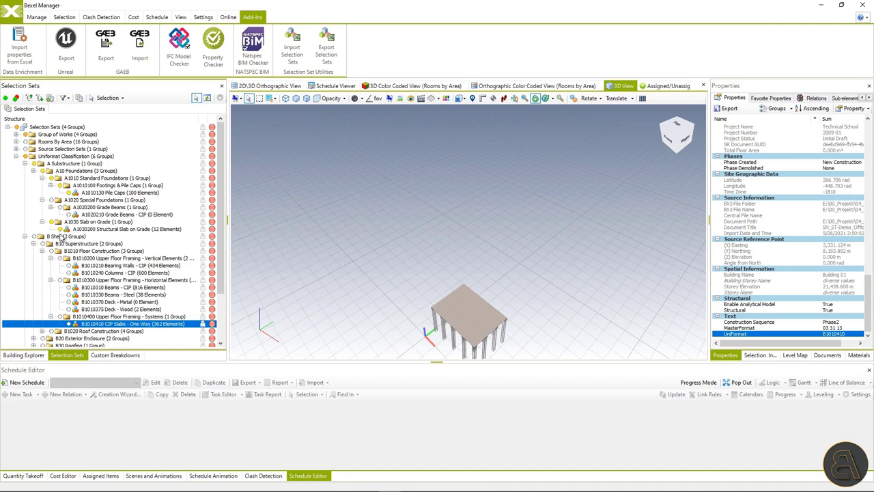
click(60, 259)
click(60, 280)
click(61, 317)
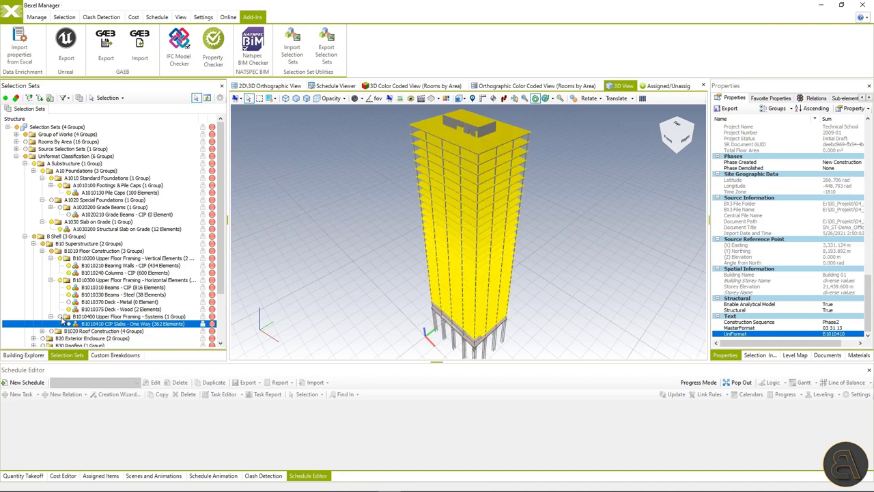
click(42, 338)
scroll(46, 334, down, 4)
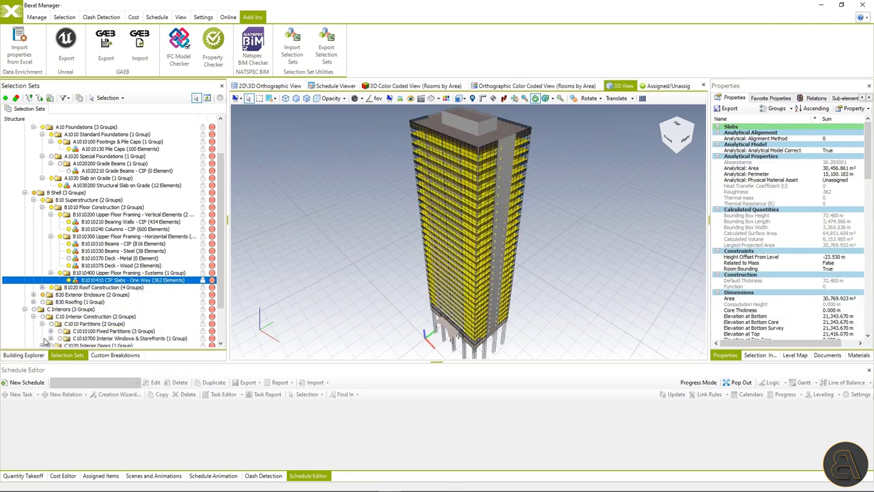
click(35, 266)
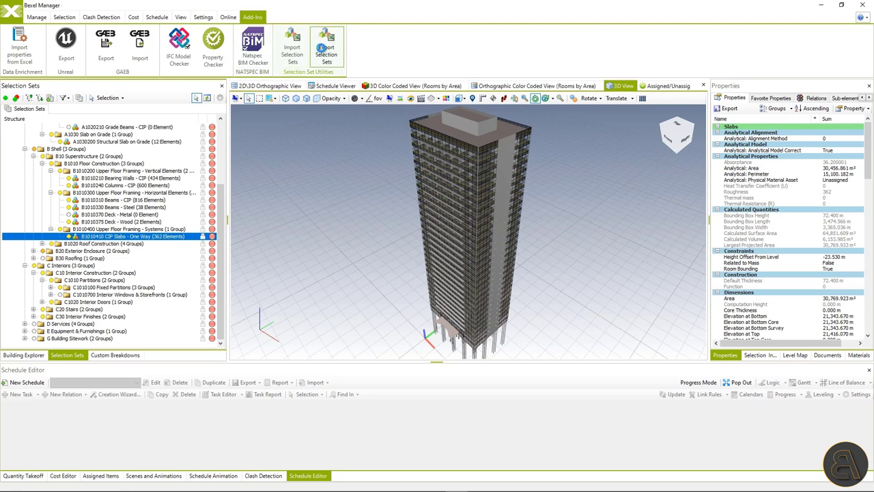
Step: View the selection set export dialog, and choose Selection Sets_Rooms Area for import to examine its folders, names and queries in Excel
click(327, 52)
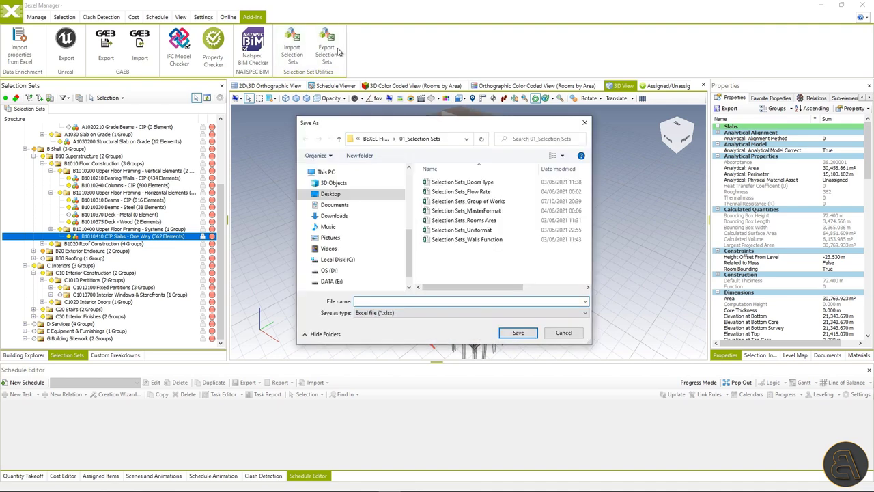
click(585, 124)
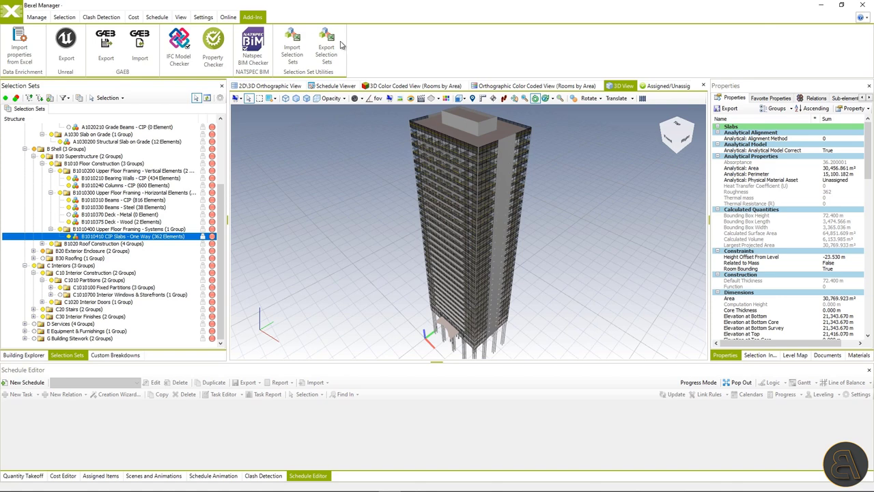
click(295, 49)
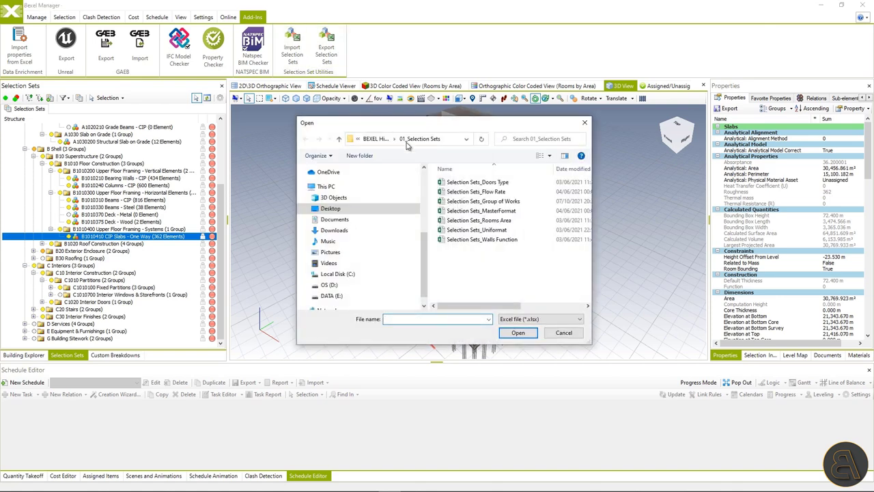
click(469, 221)
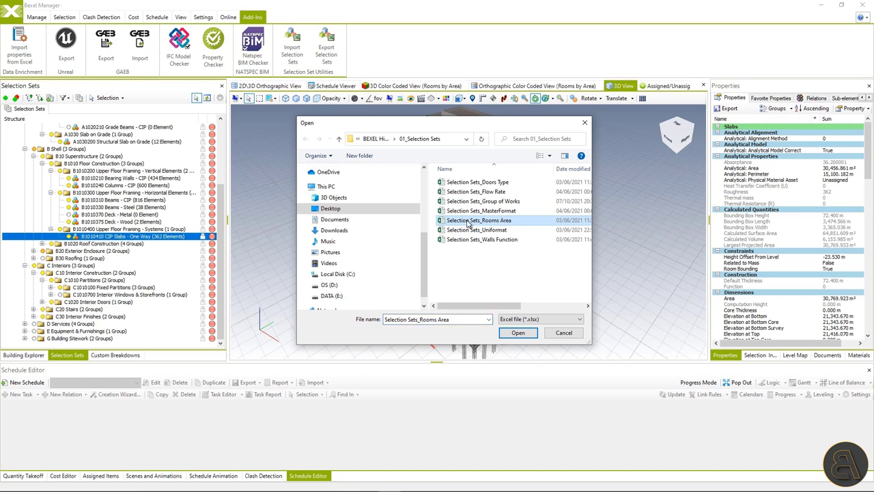
right_click(467, 222)
click(496, 241)
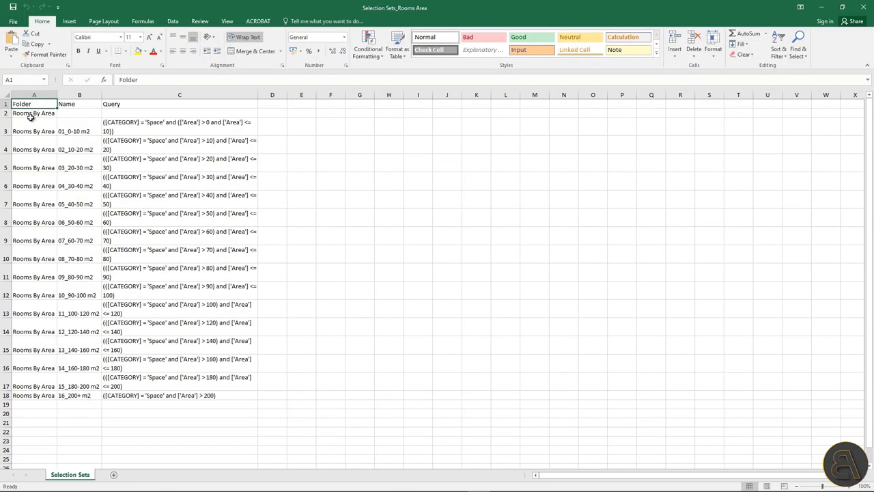
click(75, 104)
click(130, 104)
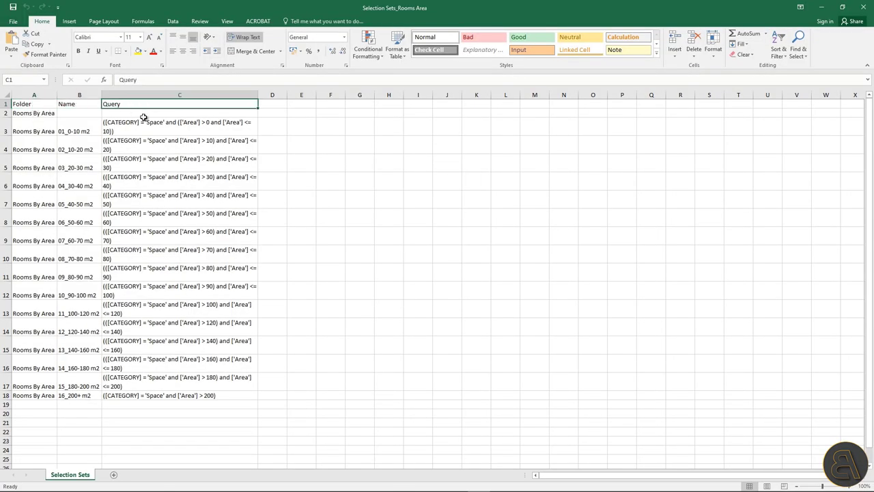
click(864, 6)
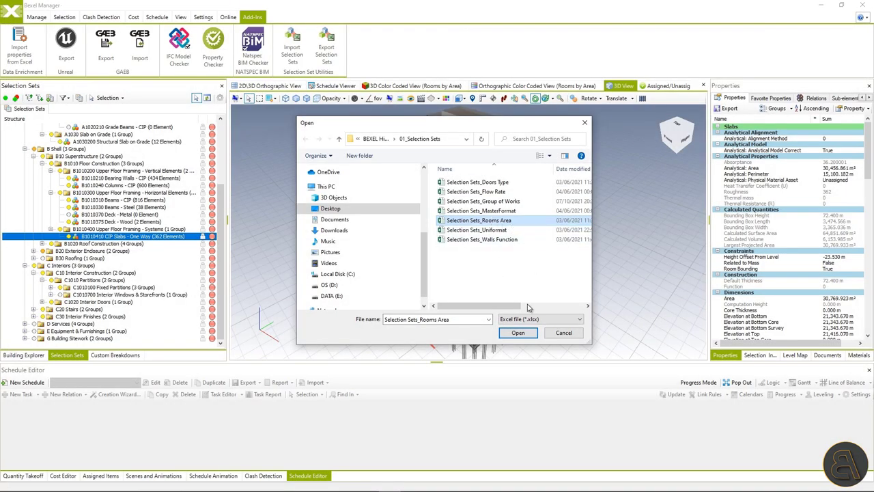
Step: Import the selection sets from the Rooms Area file and show only the Rooms By Area group, with its sets expanded
click(519, 333)
click(481, 283)
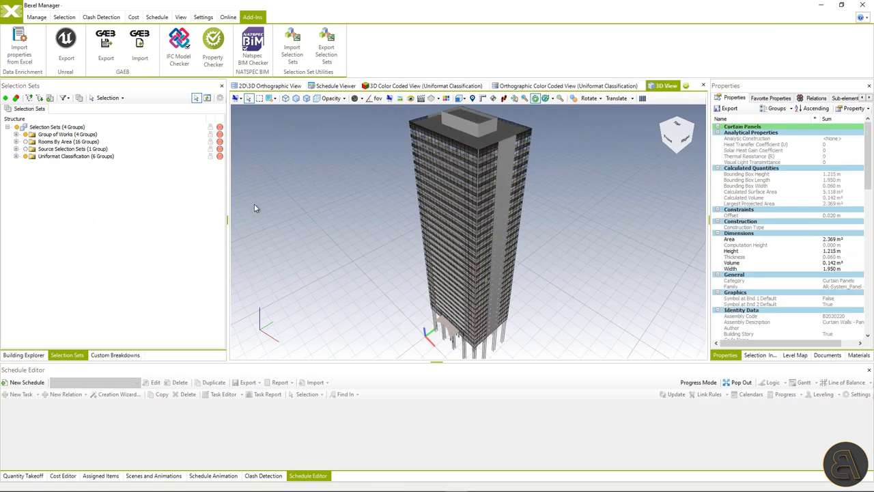
click(16, 128)
click(24, 142)
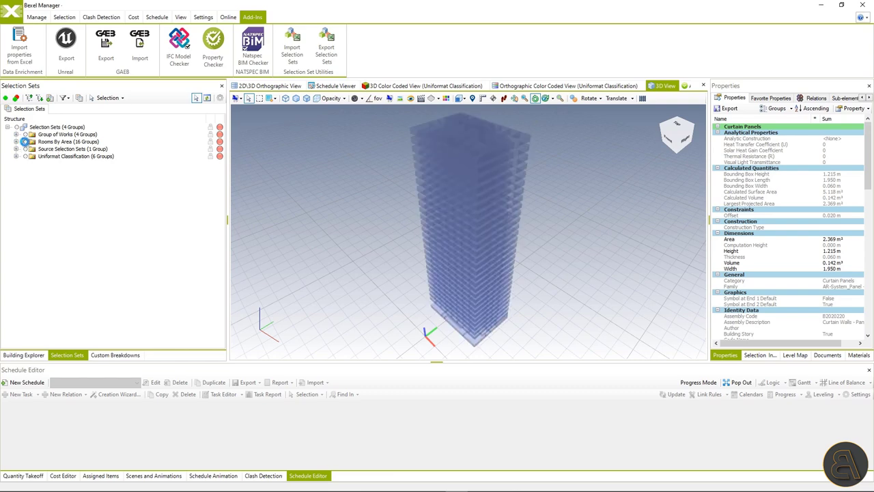
click(16, 141)
Step: Examine where the rooms of the 0-10, 10-20, 20-30, 80-90 and 90-100 m2 selection sets lie in the 3D model
click(50, 150)
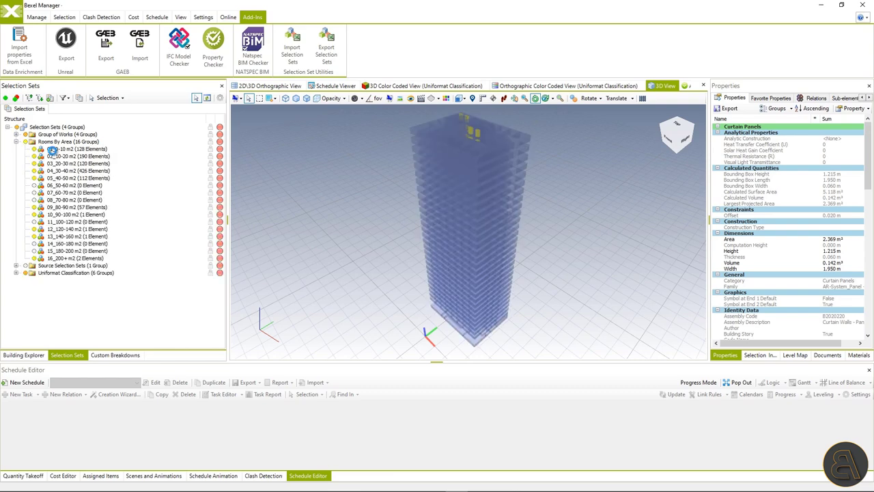
click(55, 157)
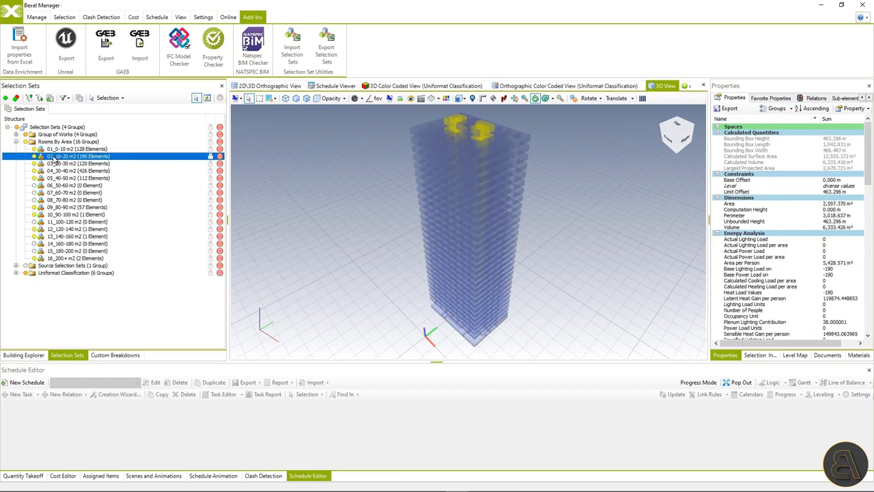
click(55, 164)
click(71, 207)
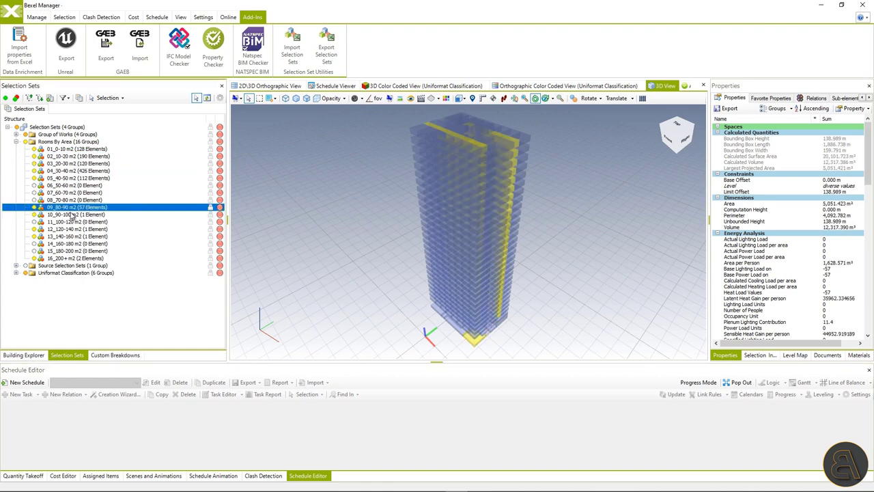
click(71, 215)
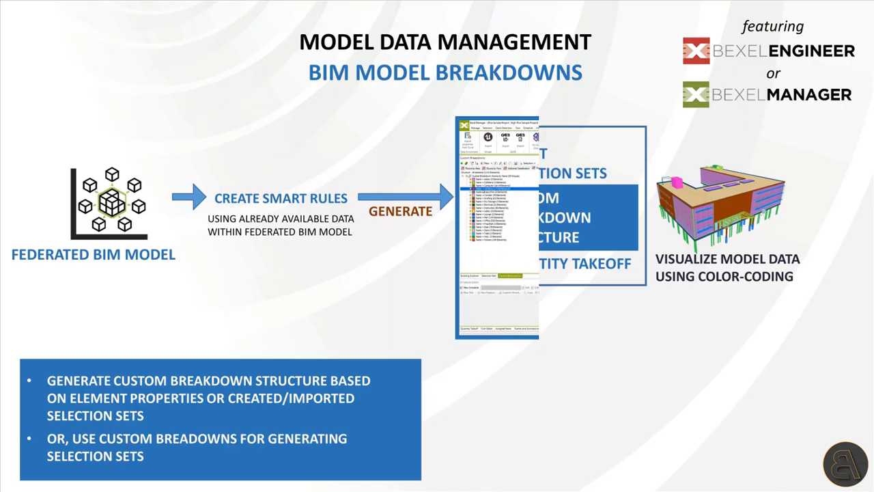
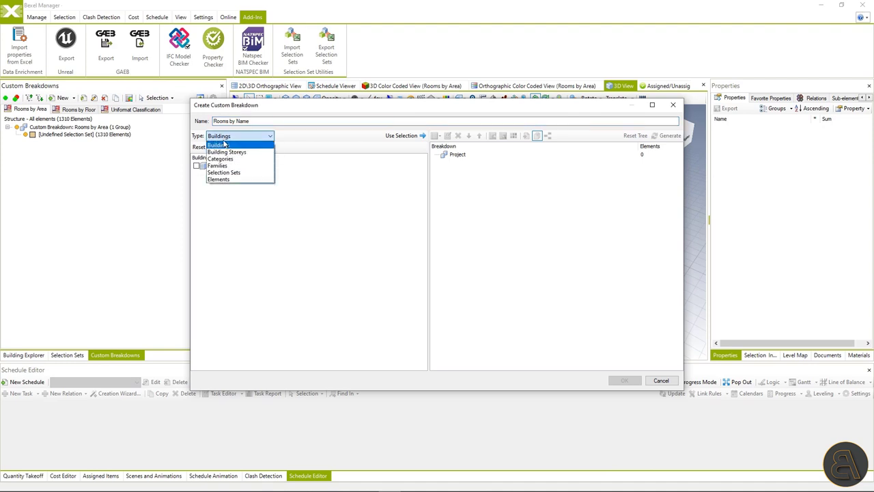
Step: Create the Rooms by Name custom breakdown from the Spaces category, grouped by the Name property
click(225, 159)
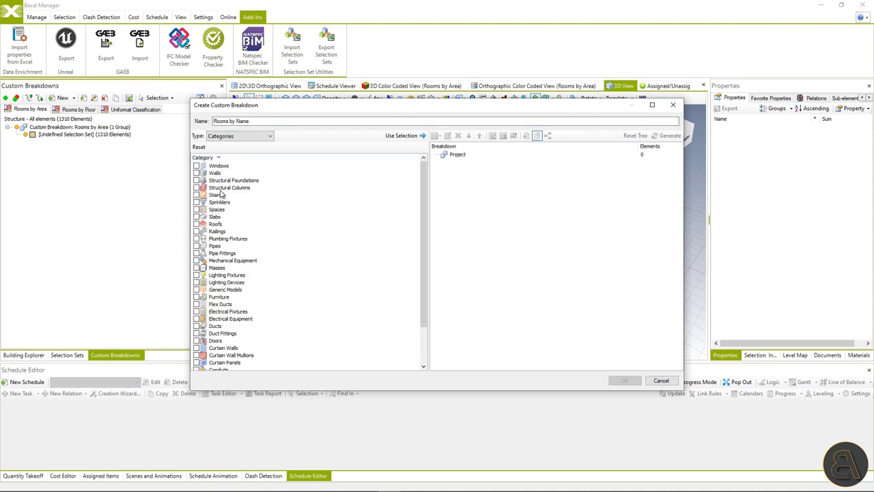
click(401, 135)
click(438, 136)
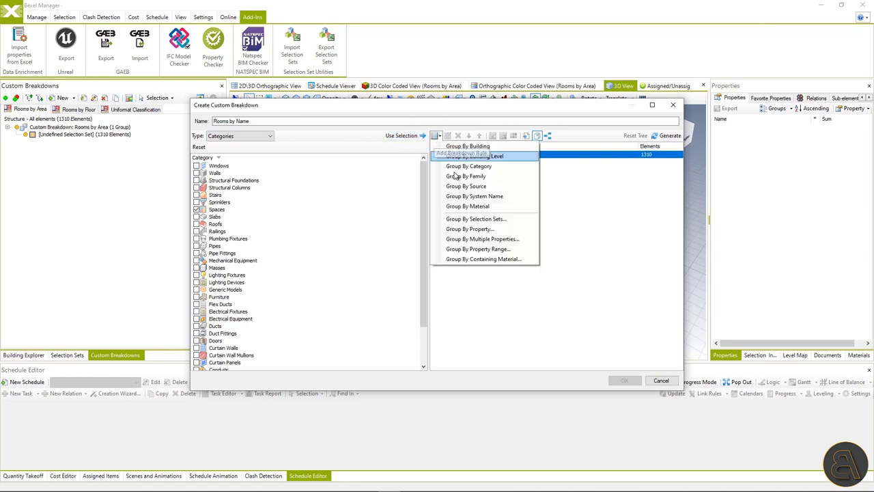
click(467, 228)
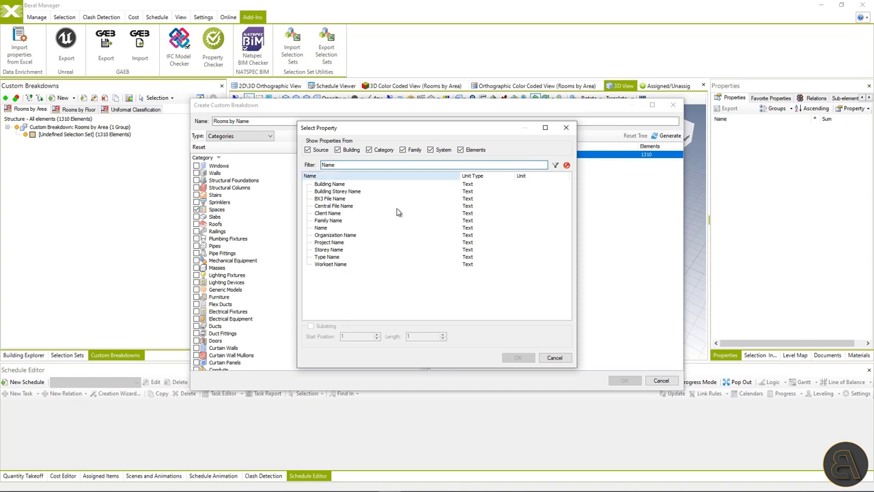
click(335, 229)
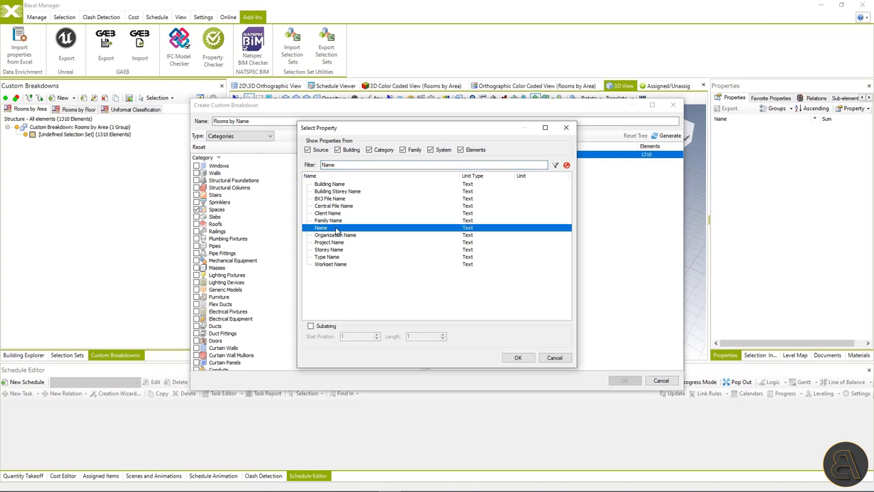
click(518, 357)
click(488, 162)
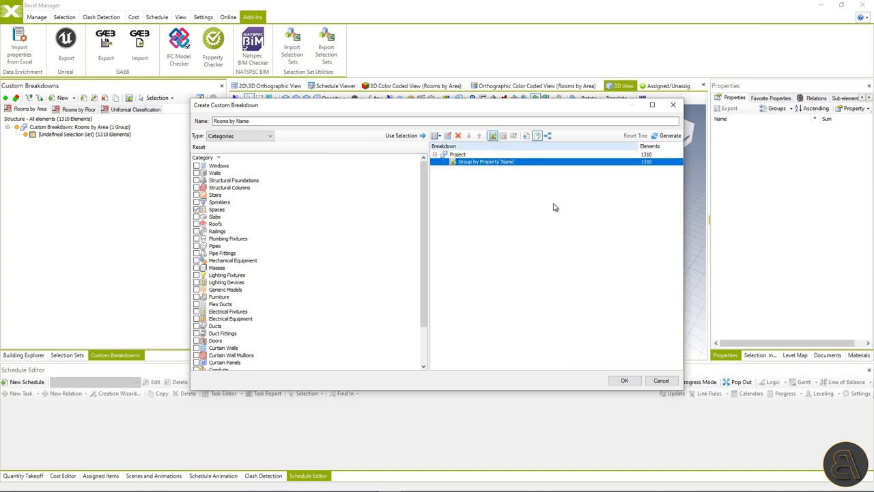
click(622, 381)
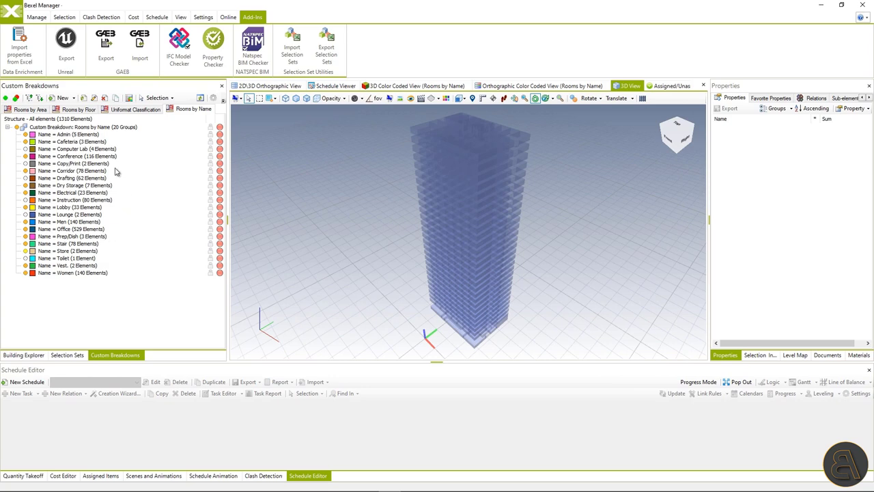
Step: Examine where the Cafeteria, Conference, Dry Storage and Lounge rooms of the Rooms by Name breakdown lie in the 3D color-coded view
click(383, 86)
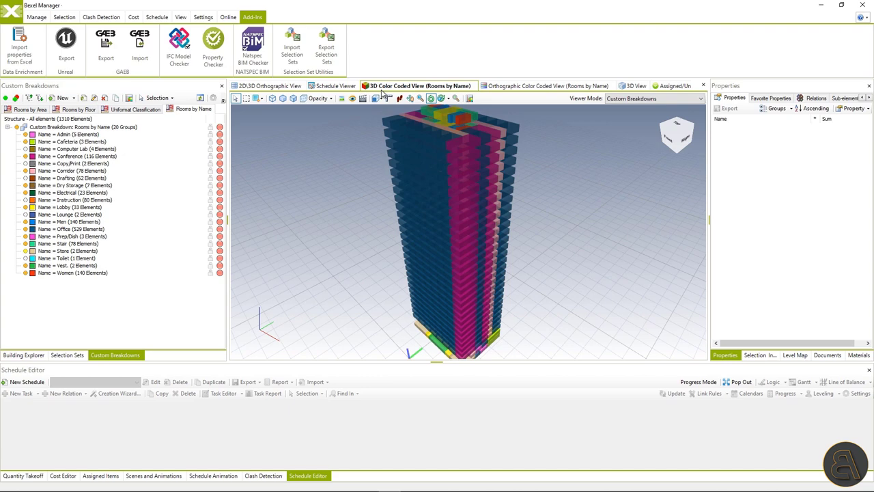
click(55, 142)
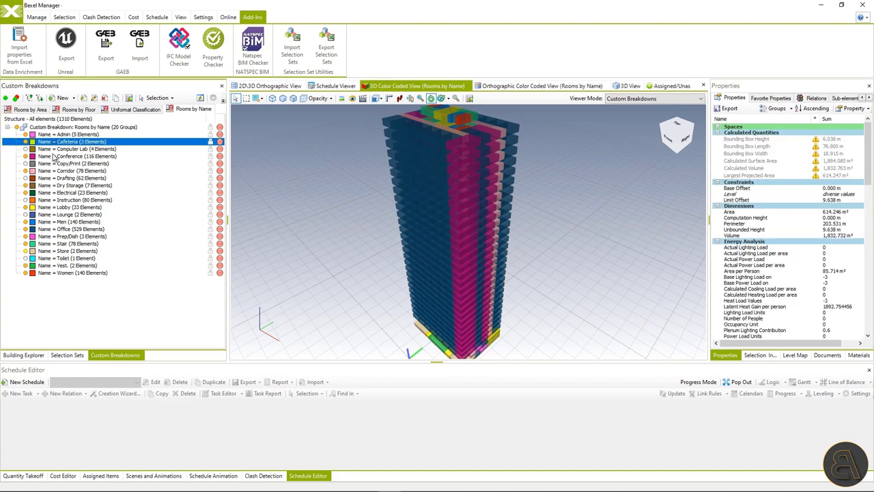
click(53, 157)
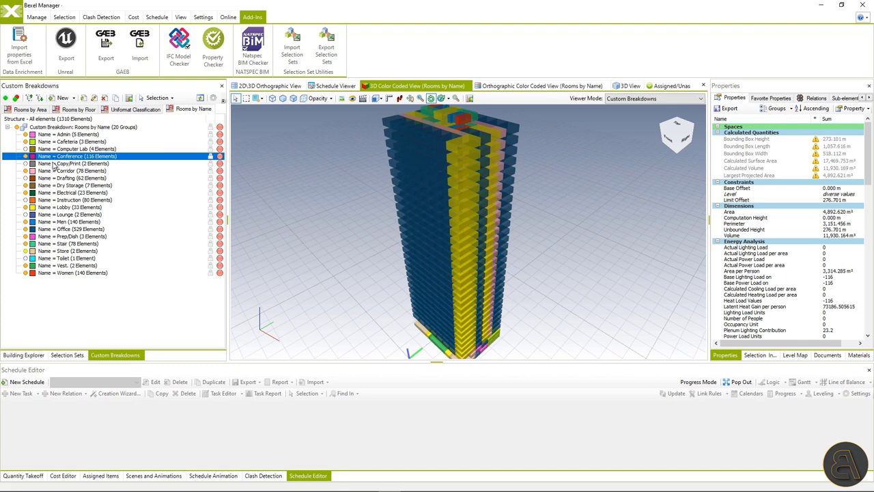
click(53, 186)
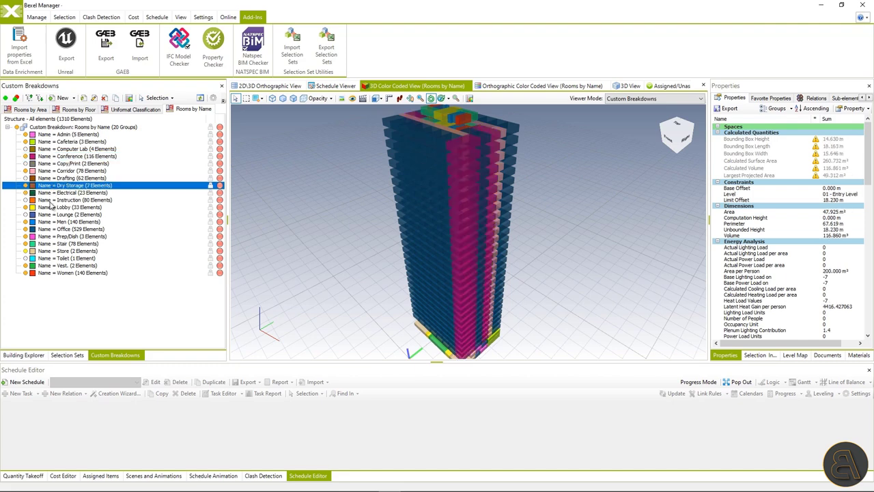
click(51, 214)
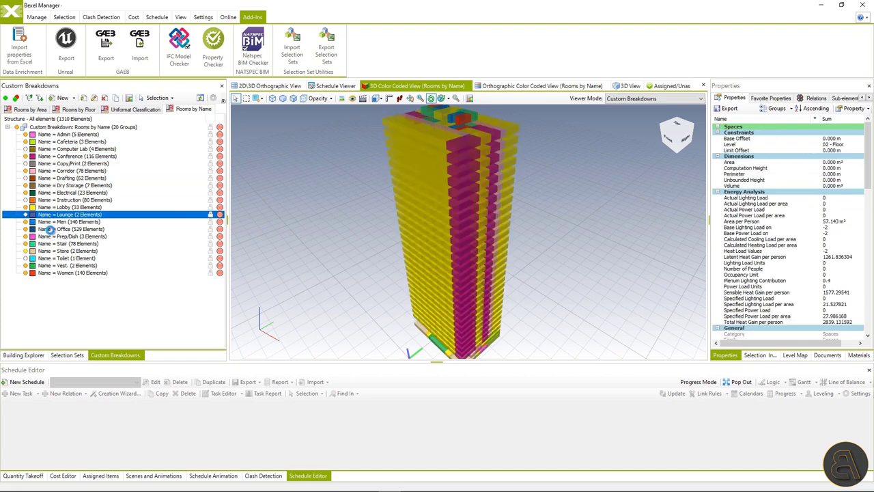
Step: Select the Office rooms in the breakdown and examine their properties down to the Name entry under Identity Data
click(49, 230)
scroll(793, 199, down, 2)
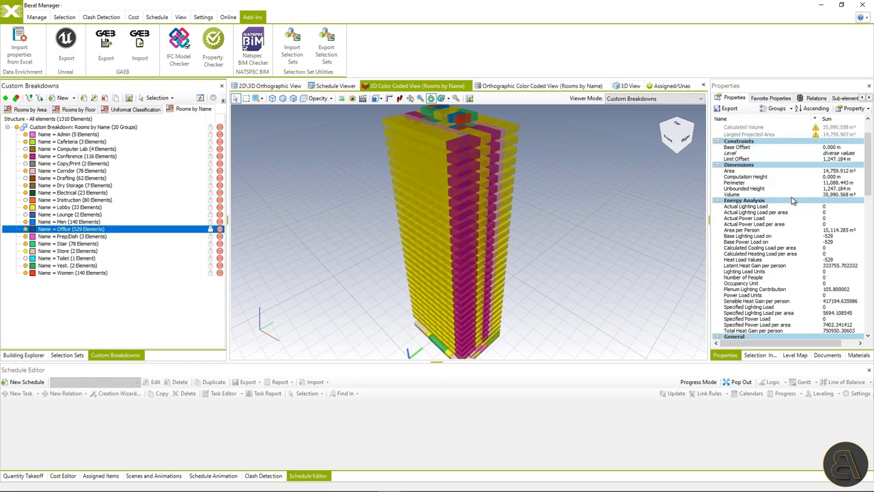
scroll(805, 198, down, 1)
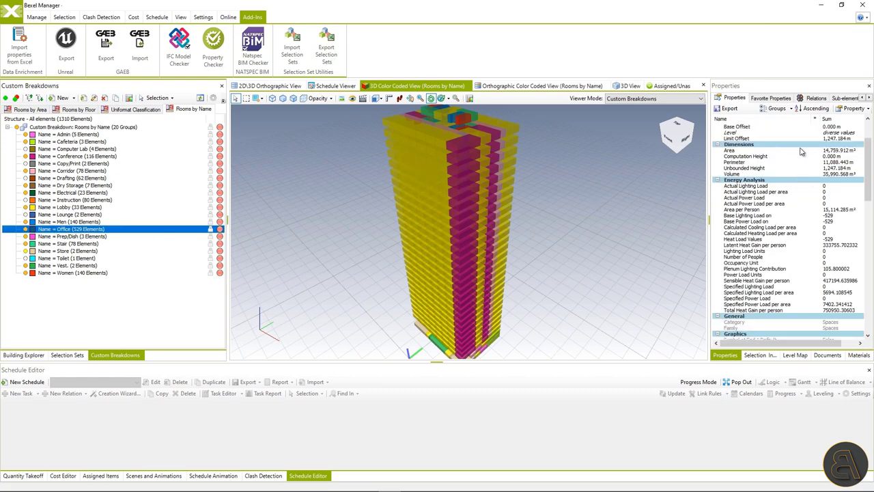
scroll(792, 216, down, 5)
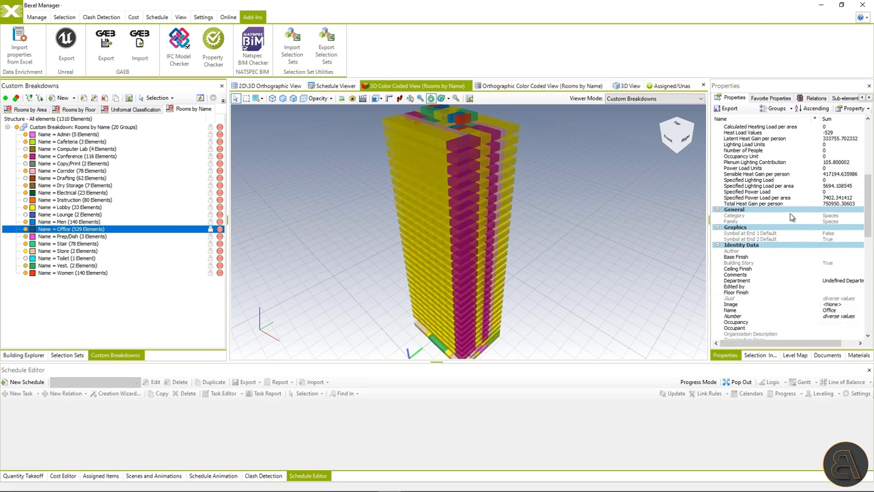
scroll(793, 217, down, 2)
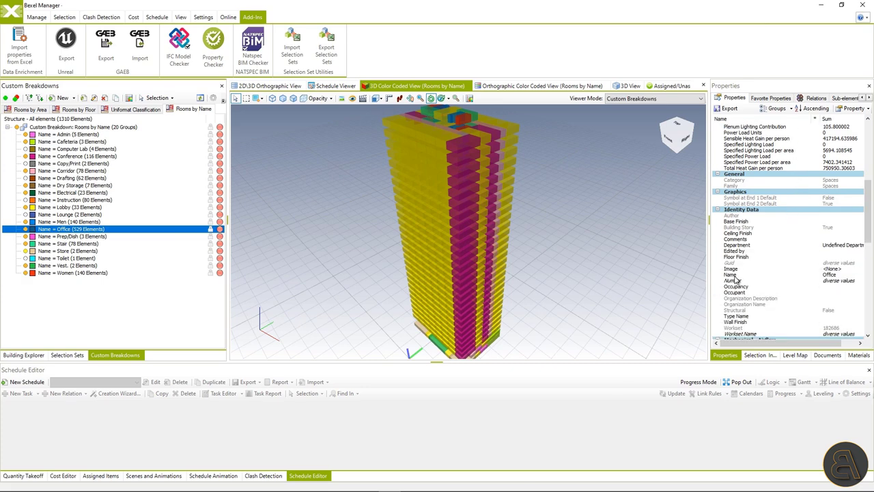
click(755, 275)
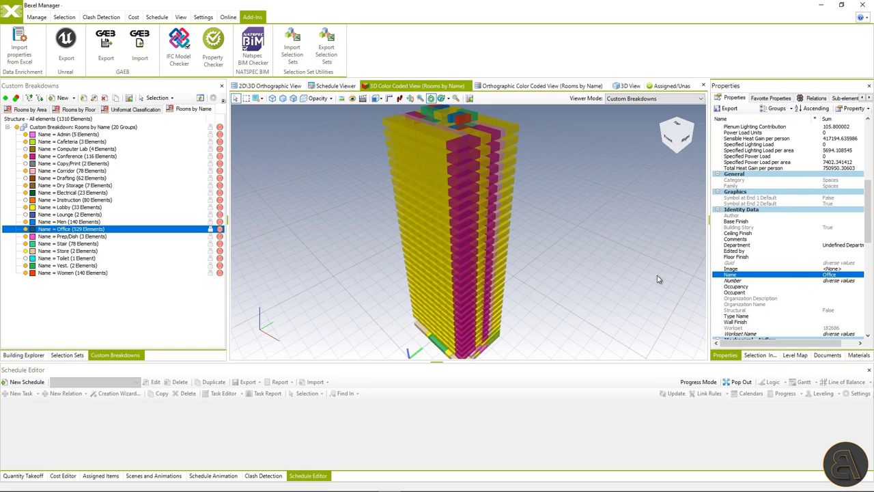
Step: Start a blank custom breakdown named By Systems, using the ME_MEP Sources selection set from Group of Works as its source
click(69, 98)
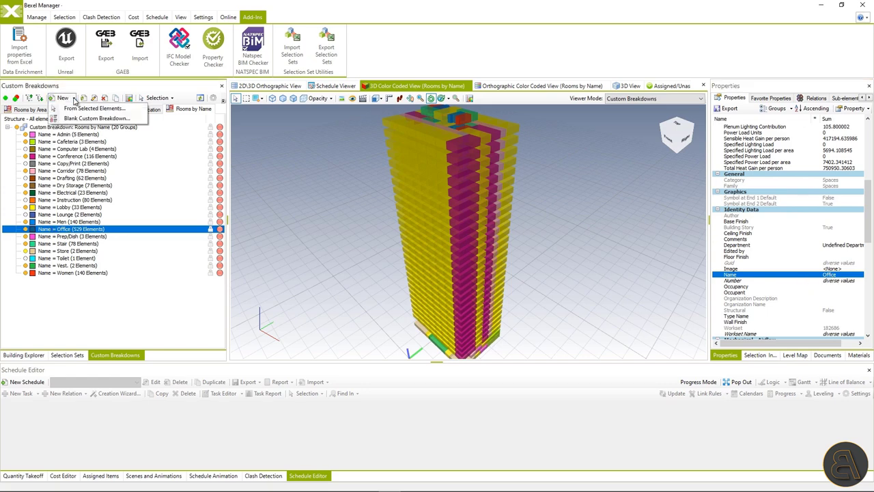
click(79, 119)
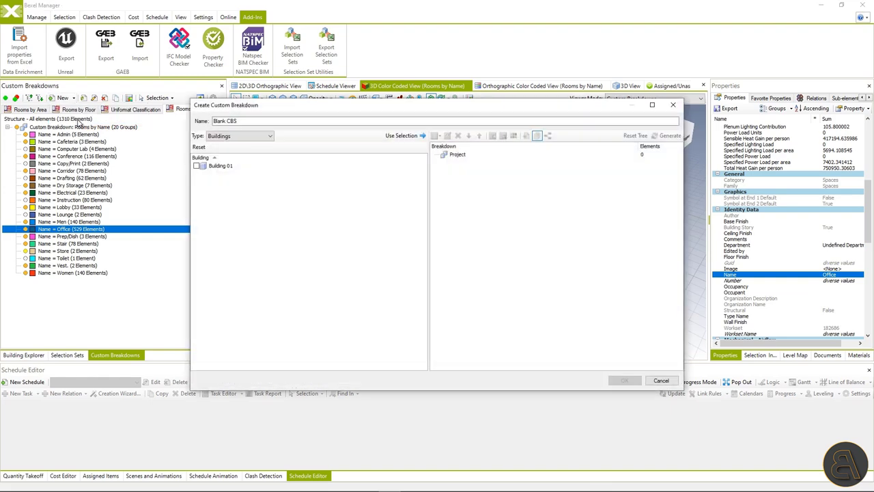
drag(240, 121, 210, 121)
text(By Systems)
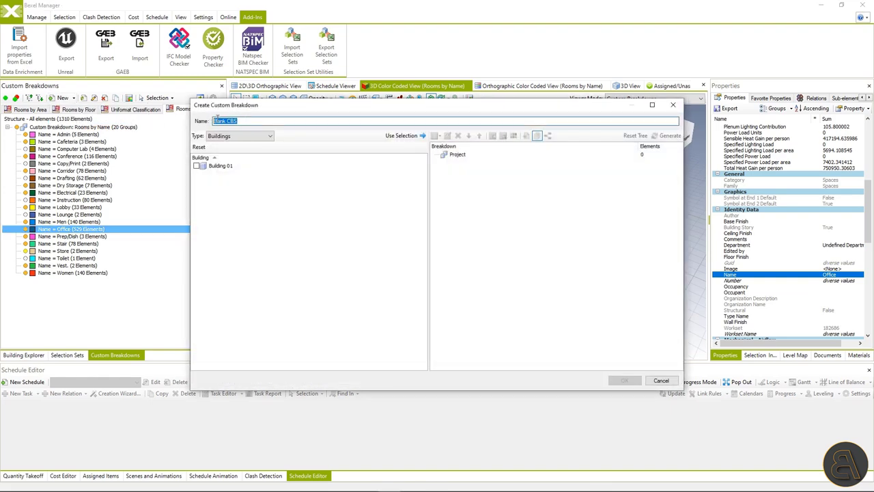
click(222, 136)
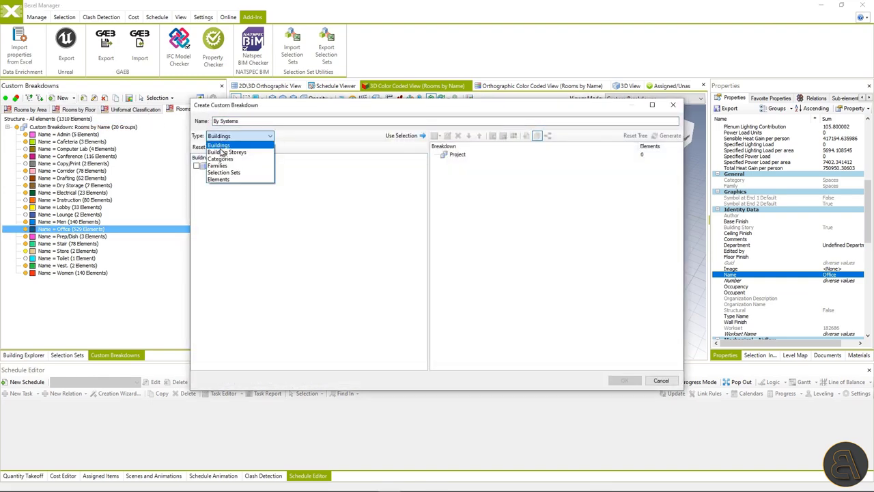
click(225, 154)
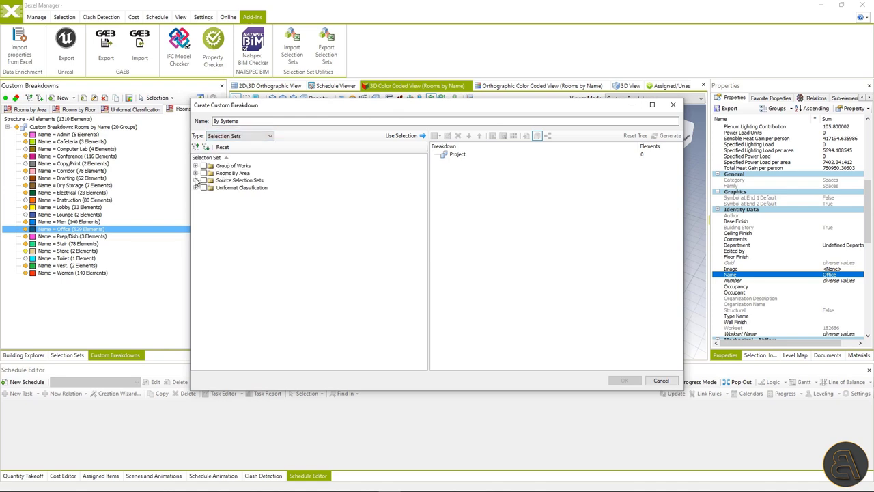
click(196, 166)
click(213, 187)
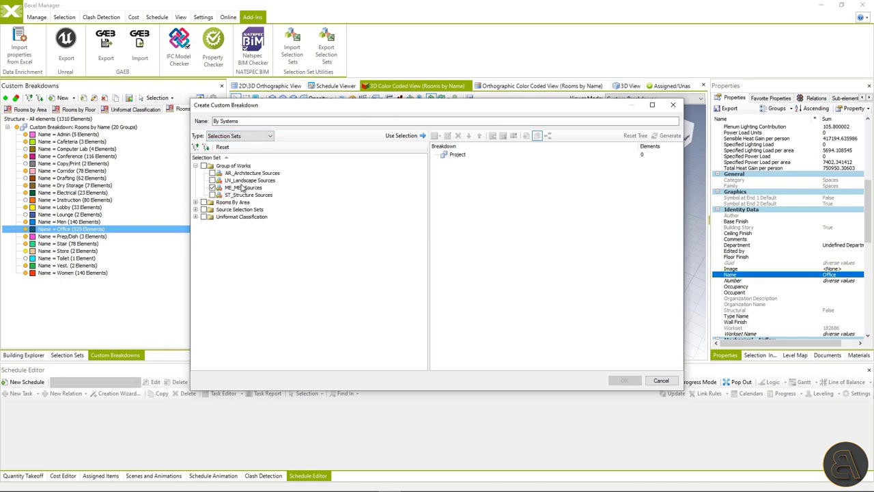
click(408, 138)
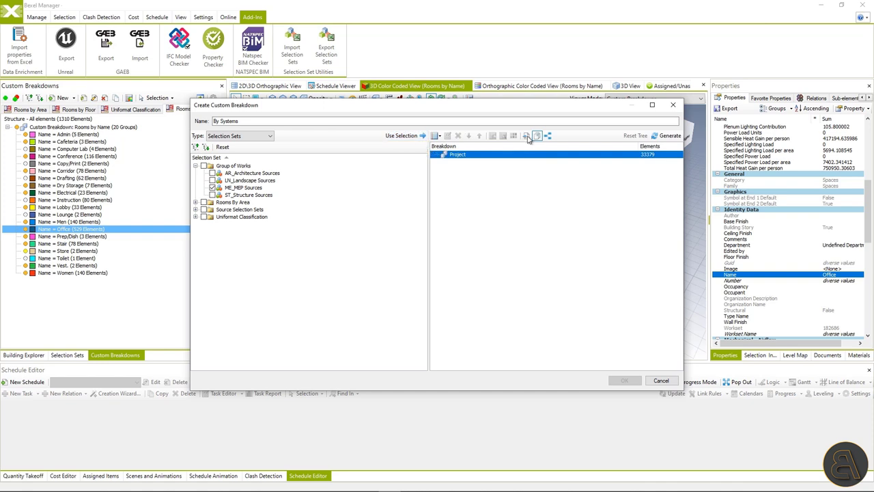
Step: Group the By Systems breakdown by the System Group Name property, color-code that grouping level and create the breakdown
click(526, 136)
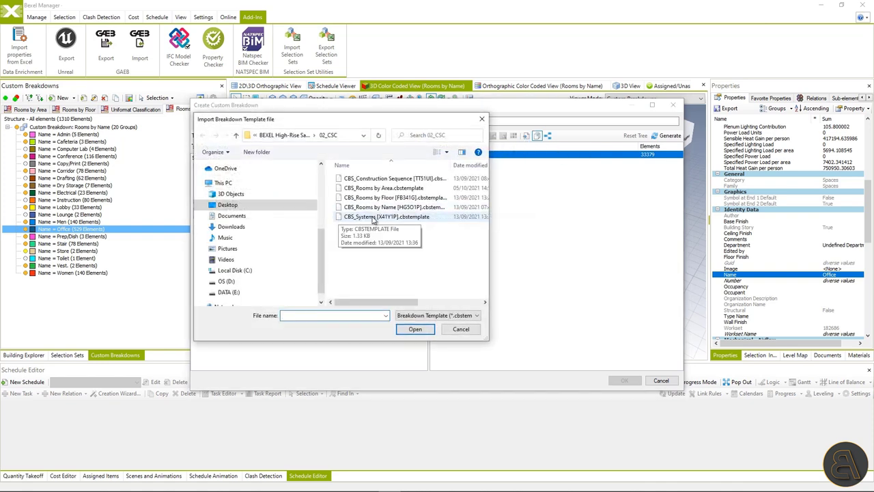
click(482, 119)
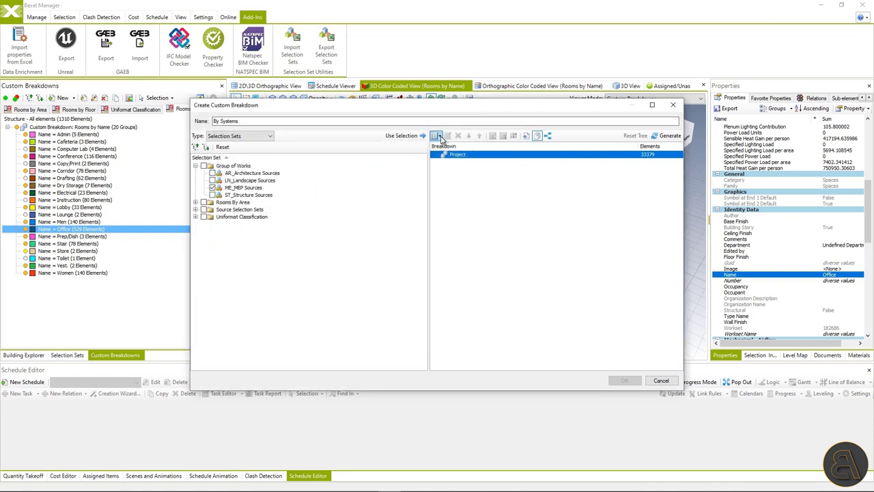
click(439, 137)
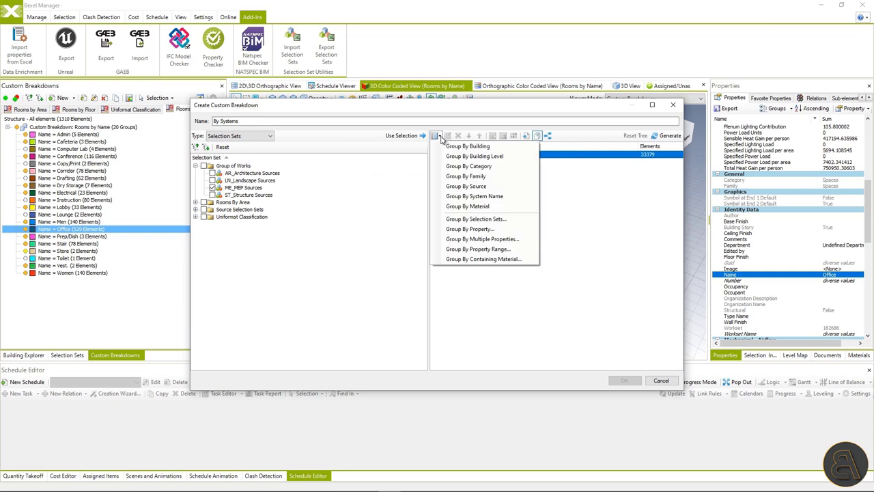
click(466, 230)
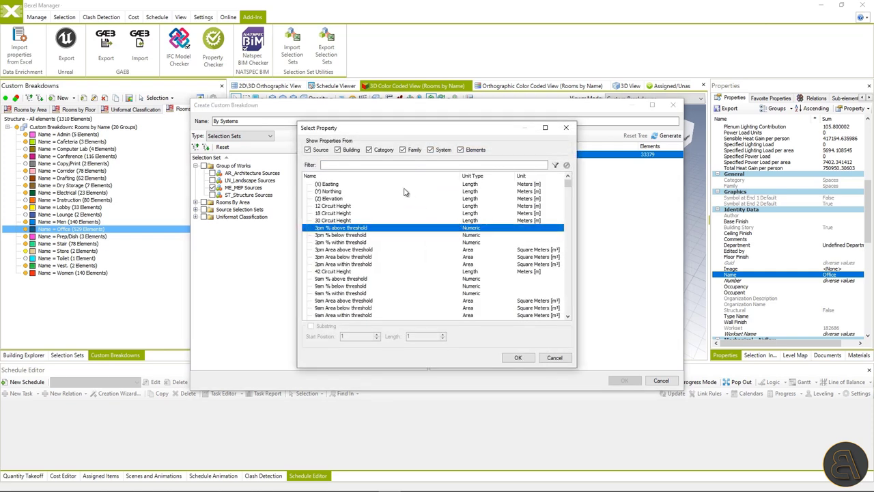
click(368, 164)
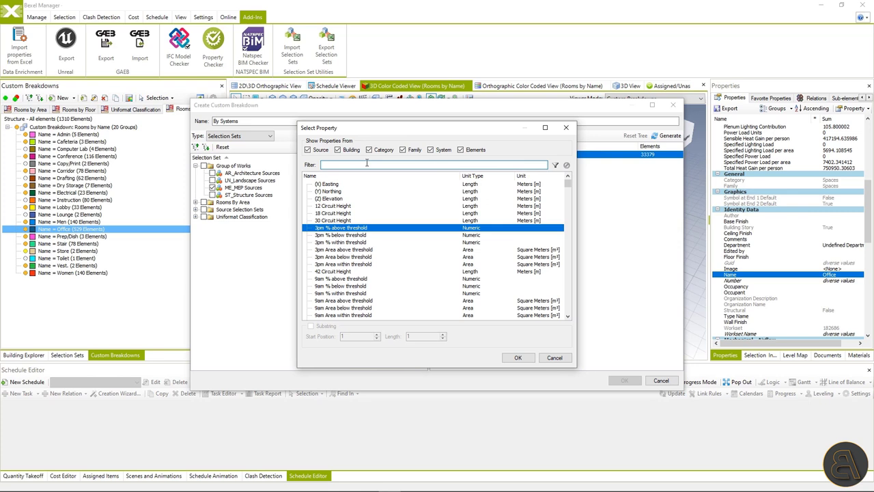
text(Sys)
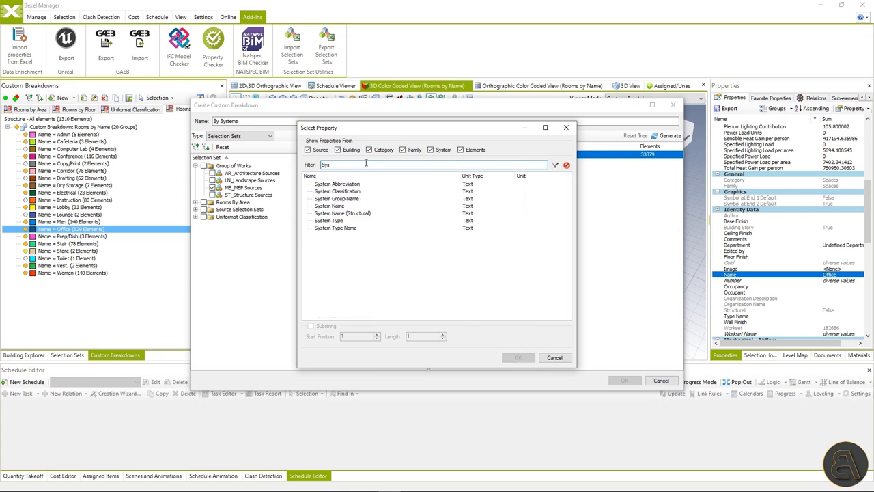
click(352, 198)
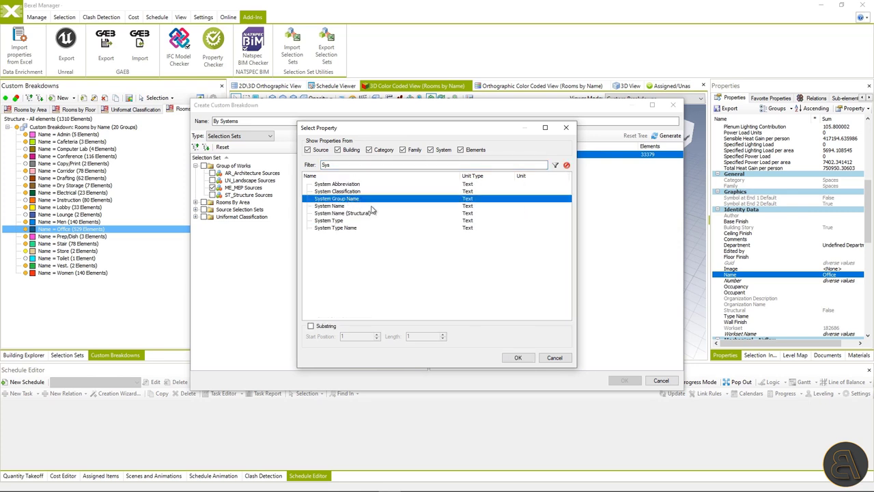
click(519, 358)
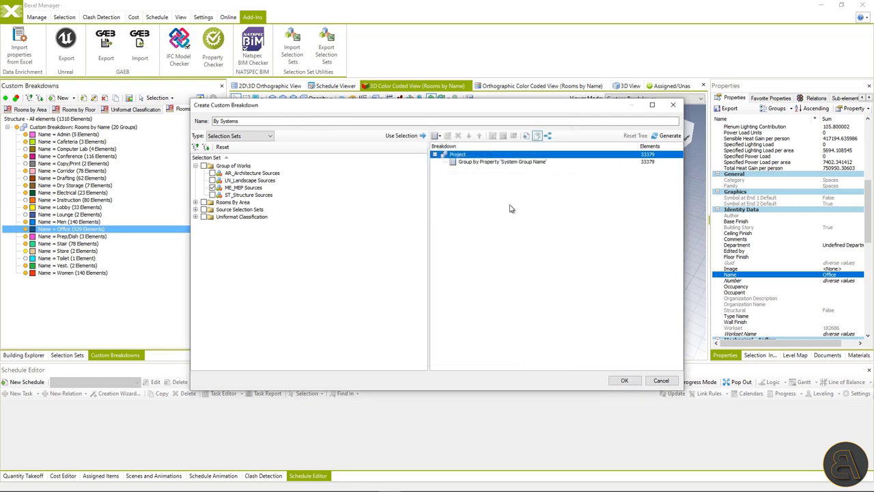
click(496, 162)
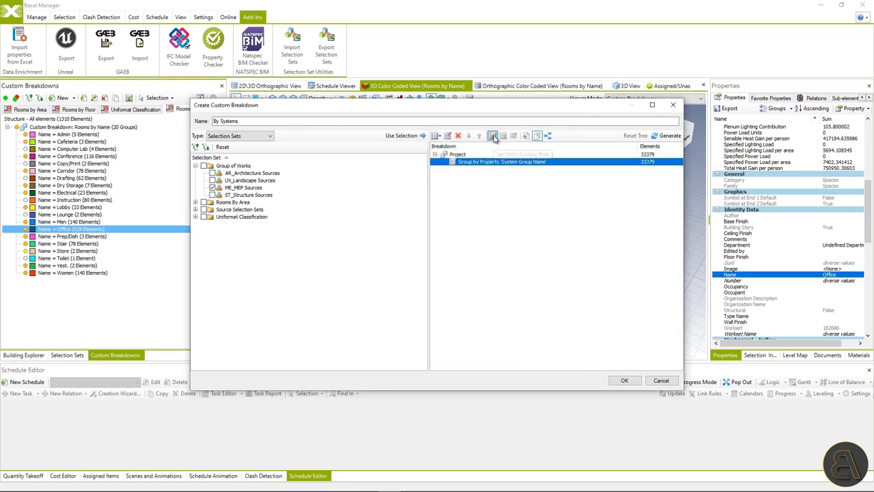
click(624, 381)
Step: Show only the By Systems elements in the 3D color-coded view and select a flex duct among them
right_click(296, 211)
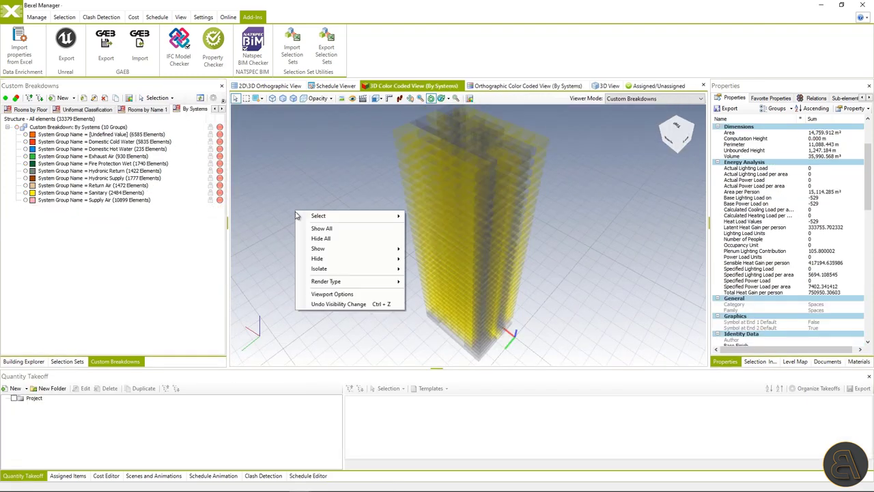
click(311, 238)
click(17, 128)
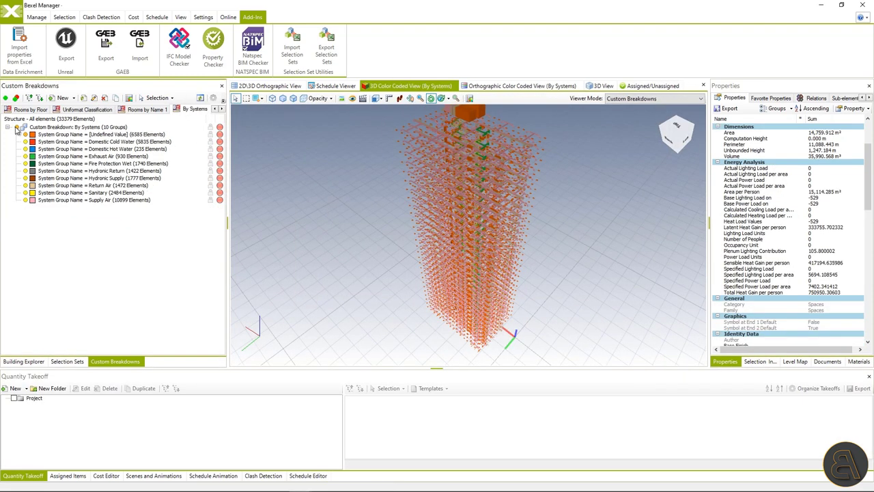
scroll(493, 183, up, 8)
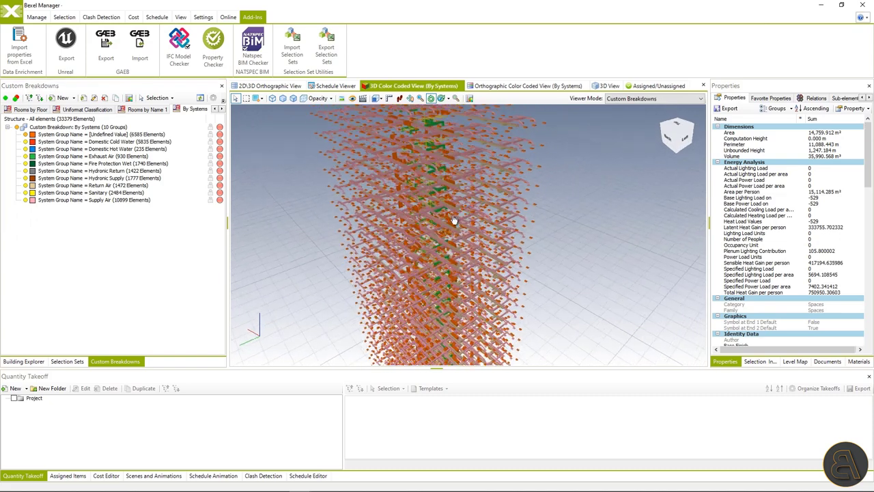
click(452, 219)
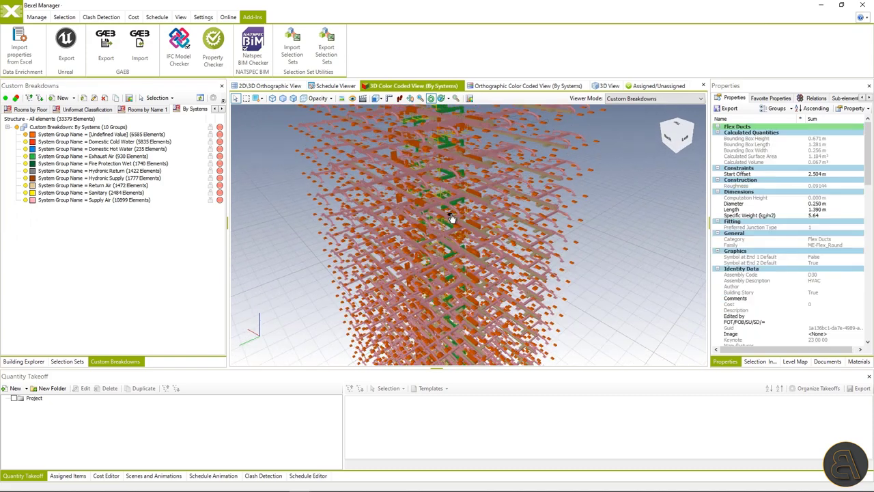
Step: In the By Systems color legend, set Fire Protection Wet to magenta and Hydronic Return to green
click(129, 99)
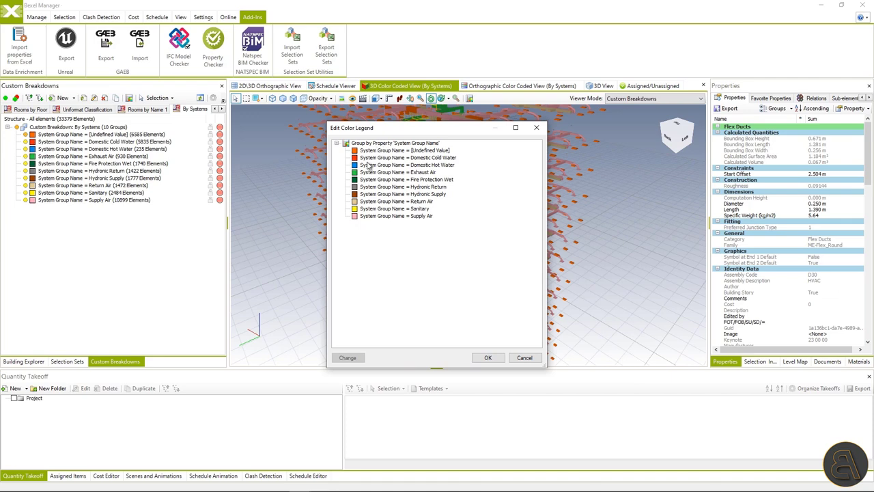
double_click(383, 179)
click(479, 154)
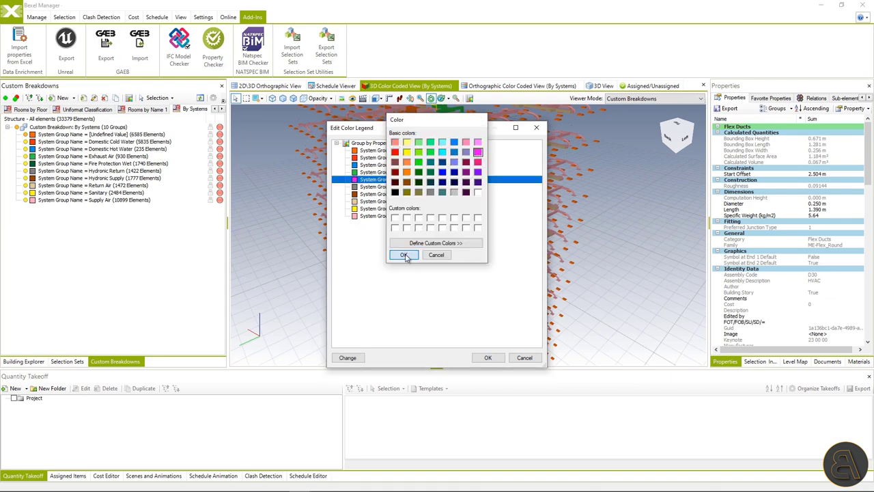
click(402, 254)
double_click(396, 186)
click(419, 162)
click(402, 254)
Step: Set the legend colors of Return Air to cyan, Supply Air to yellow and Sanitary to dark green, and apply the legend
double_click(400, 202)
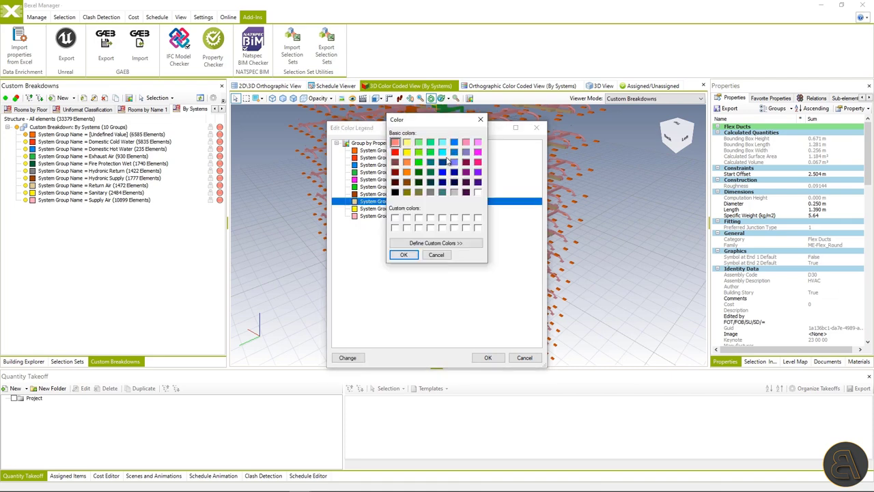
click(442, 152)
click(403, 254)
double_click(379, 216)
click(406, 151)
click(403, 254)
double_click(379, 215)
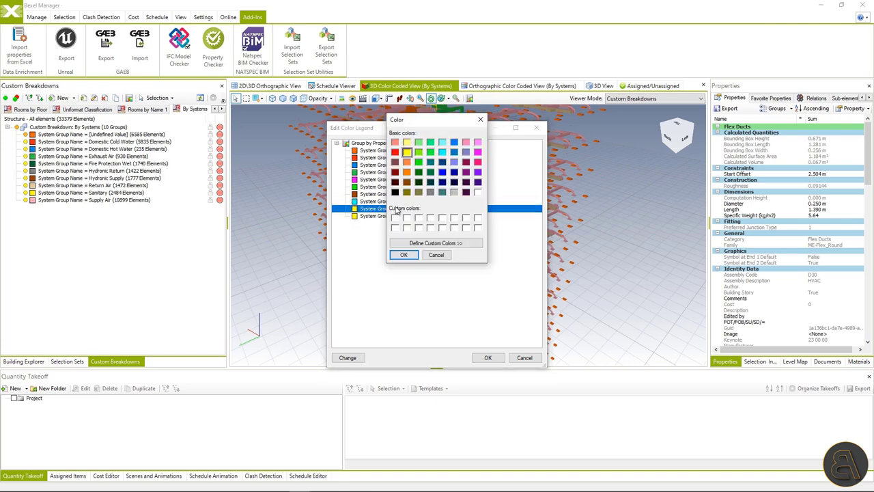
click(431, 172)
click(404, 254)
click(487, 357)
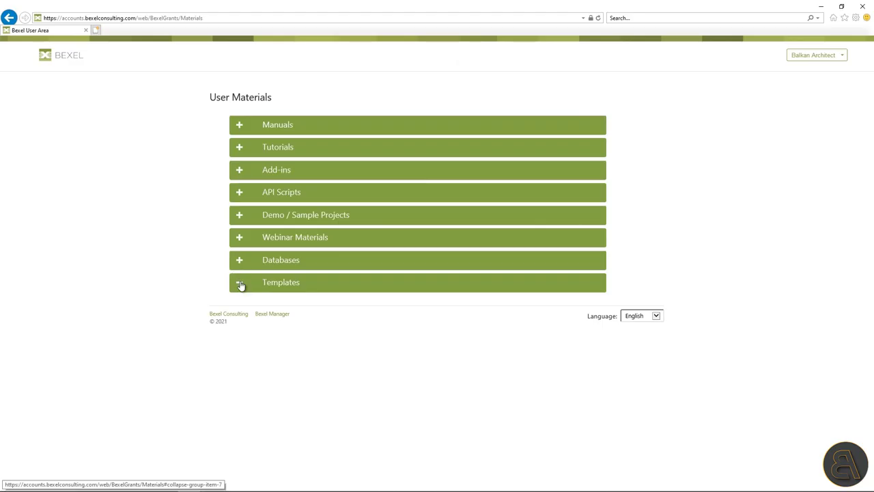
Step: Look through the downloadable templates on the Bexel User Materials page, such as CBS_Rooms by Name and CBS_Systems, and return to Bexel Manager
click(239, 284)
scroll(485, 246, down, 3)
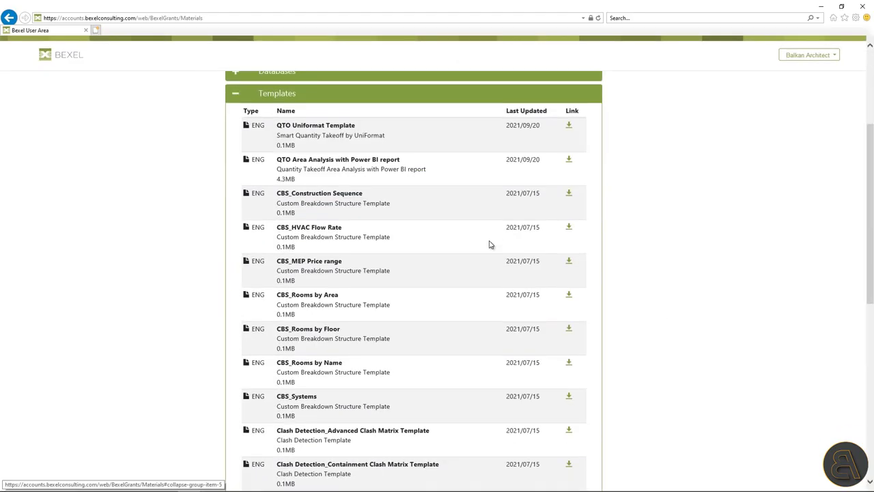
scroll(489, 245, down, 1)
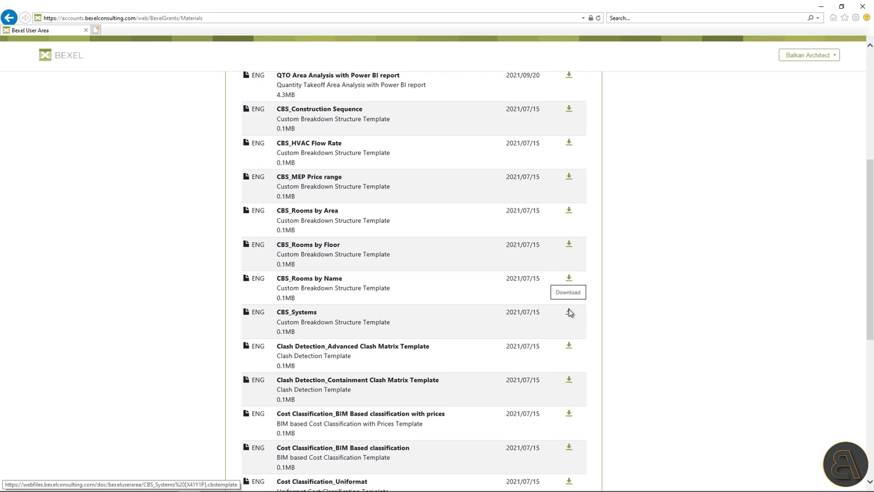
click(821, 6)
Step: Start a blank custom breakdown named Rooms by Floor that uses the elements of the Spaces category
click(63, 98)
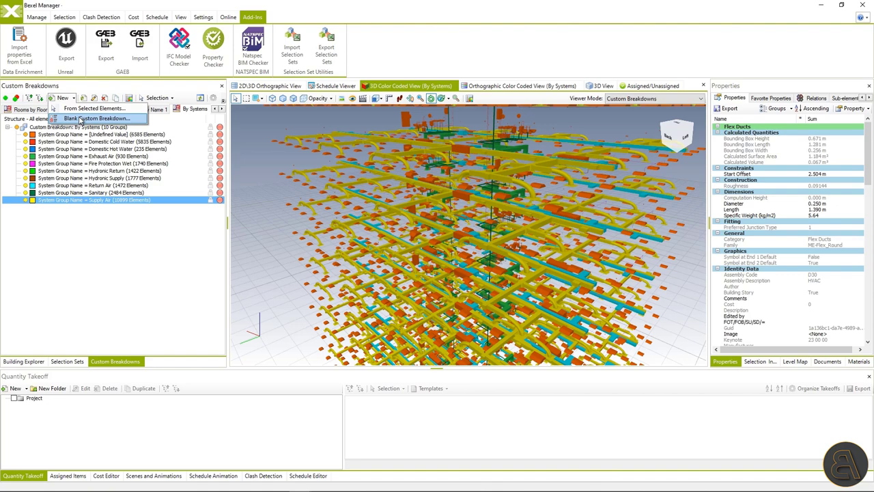
click(80, 120)
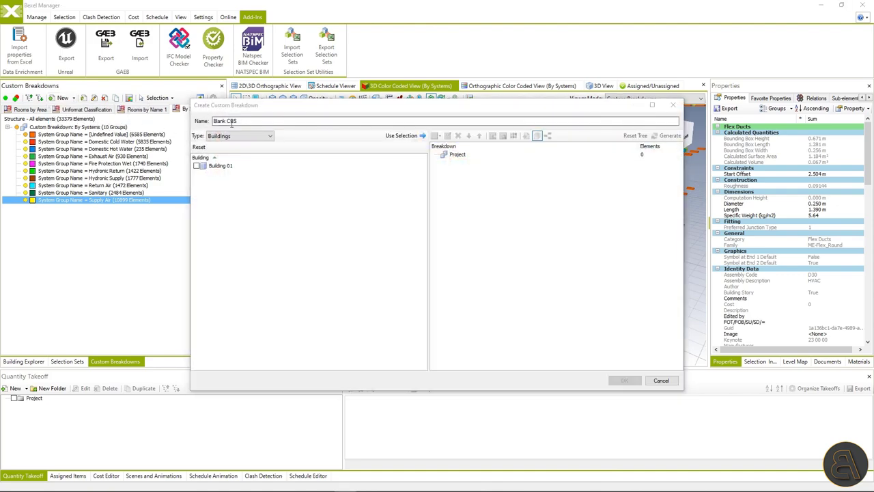
drag(244, 121, 211, 119)
text(Rooms by Floor)
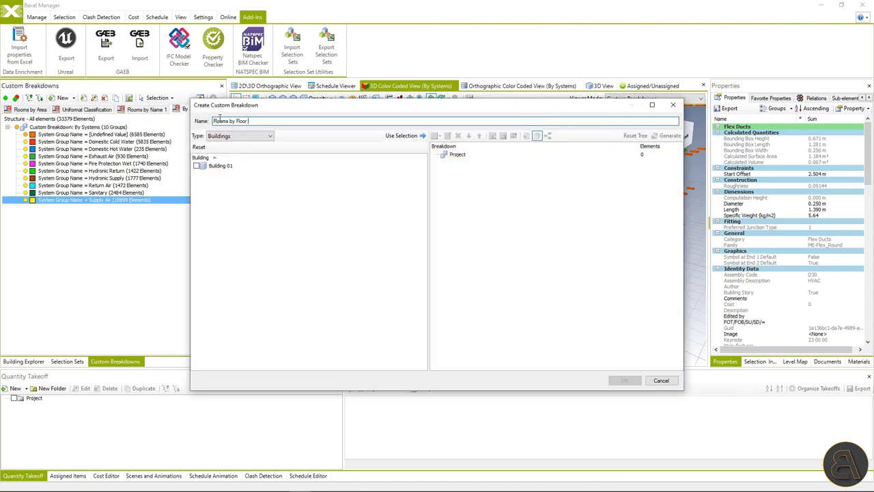
click(232, 135)
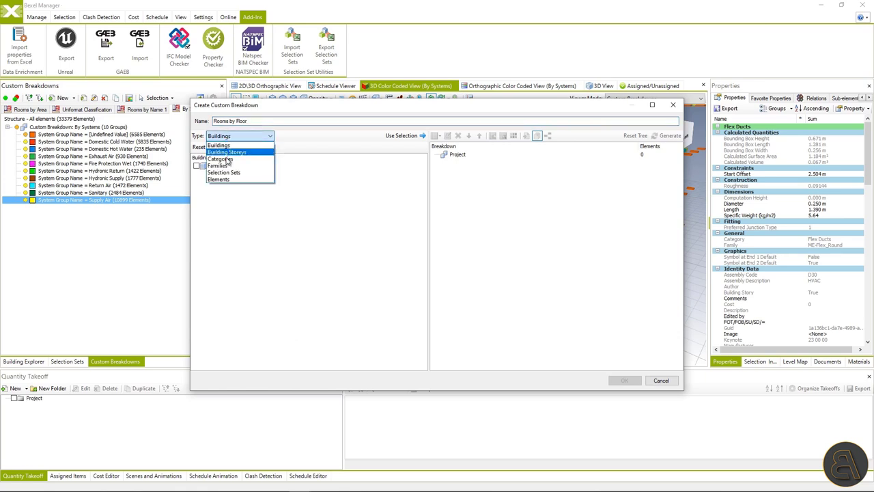
click(228, 160)
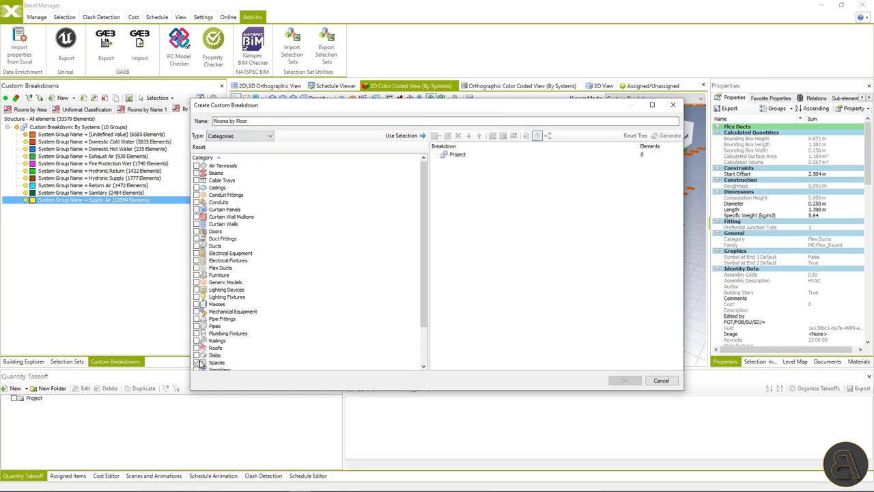
click(406, 135)
Step: Import the CBS_Rooms by Floor template into the Rooms by Floor breakdown and create it
click(527, 135)
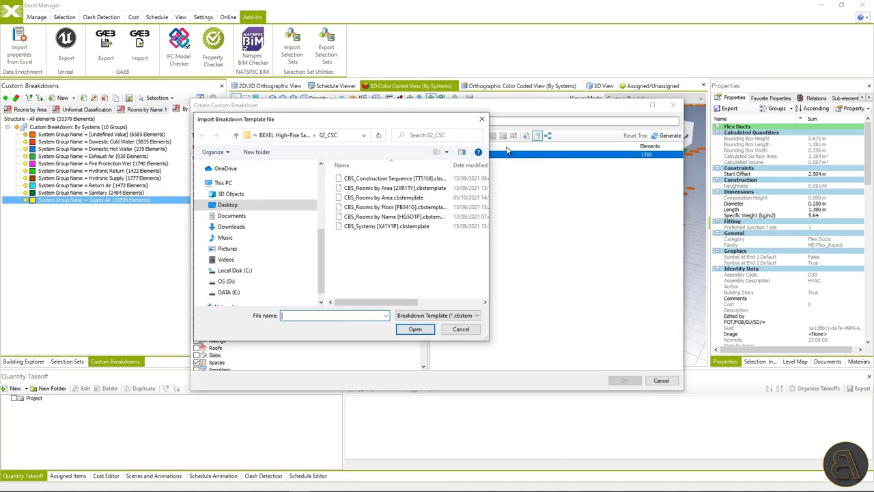
click(412, 208)
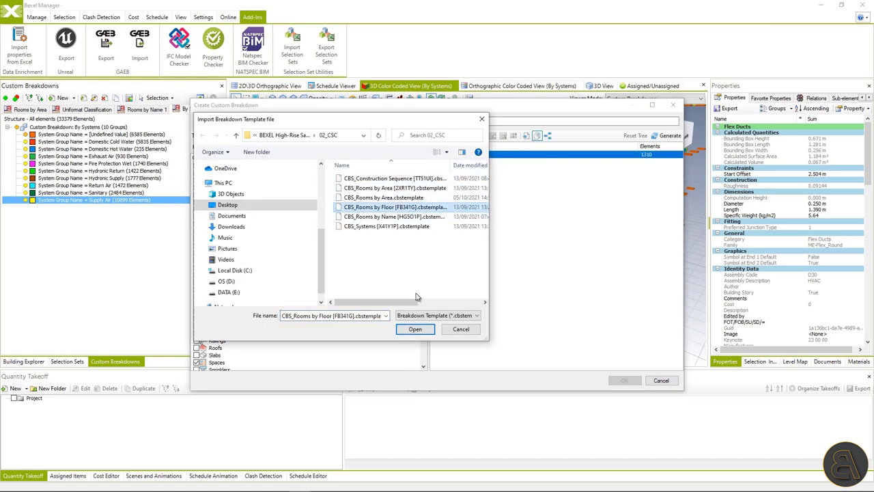
click(416, 329)
click(623, 380)
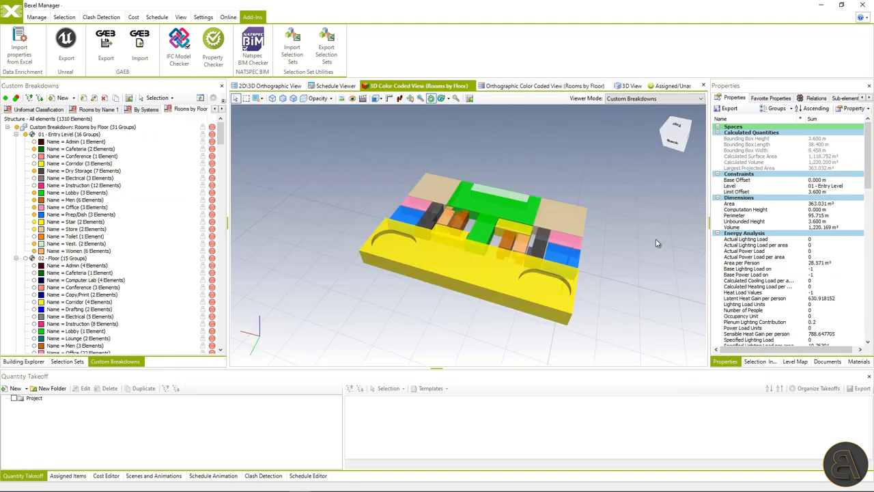
Step: Check the selected entry-level space's area and volume, and display the 03 - Floor and 04 - Floor rooms in the color-coded view
click(734, 203)
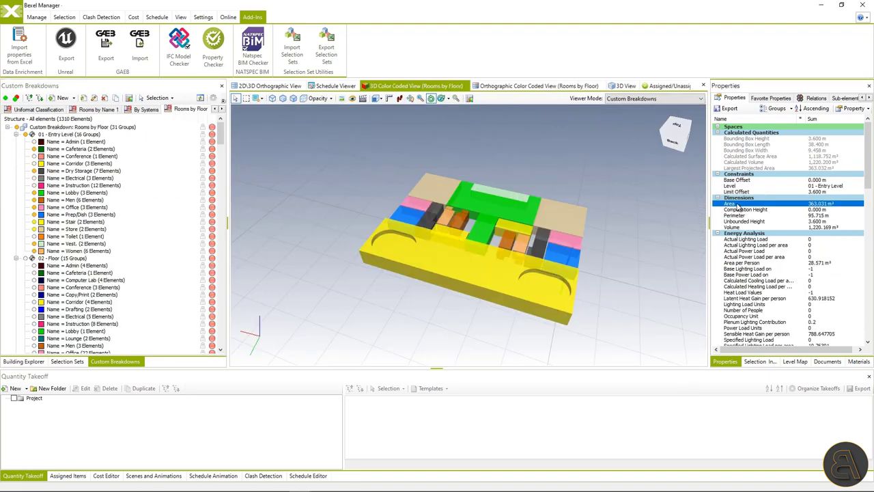
click(808, 228)
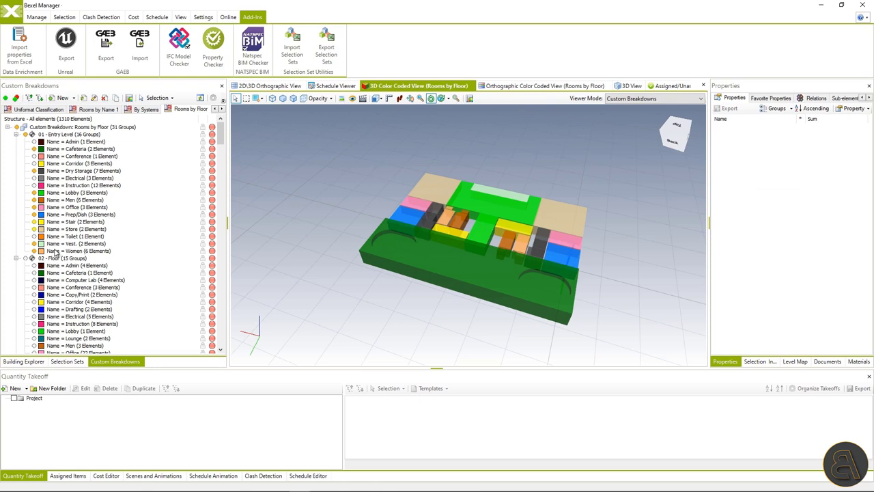
drag(458, 243, 484, 223)
scroll(30, 274, down, 9)
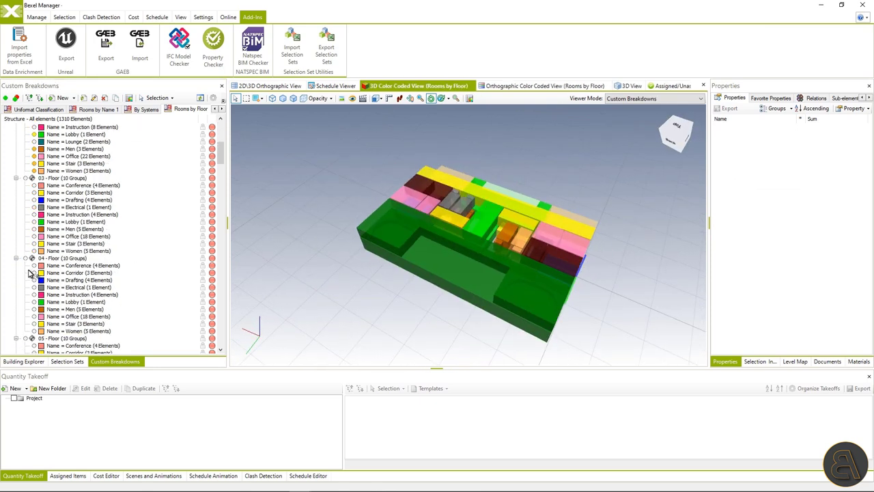
click(26, 178)
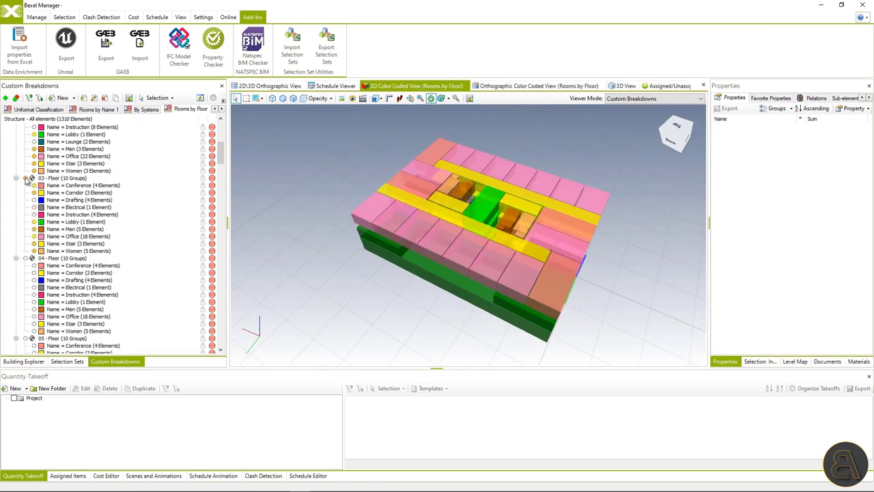
click(59, 244)
click(26, 259)
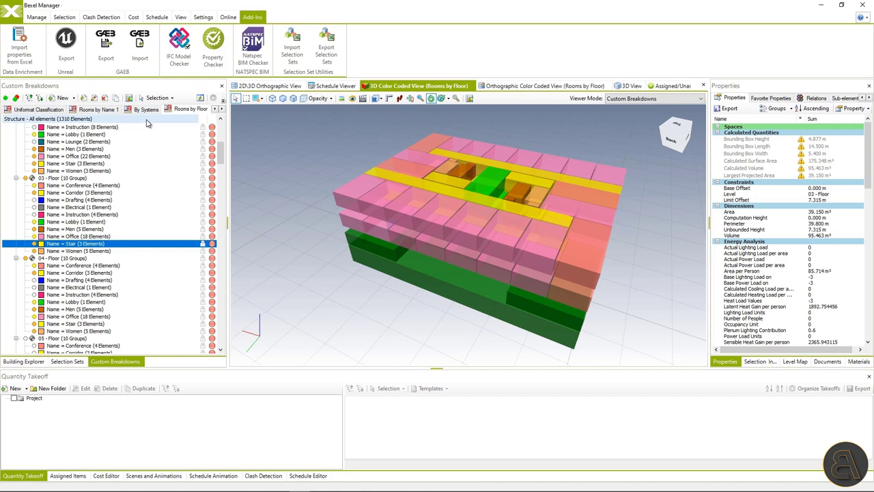
Step: Start a blank custom breakdown named Rooms by Area and load the elements of the Spaces category into it
click(63, 97)
click(88, 118)
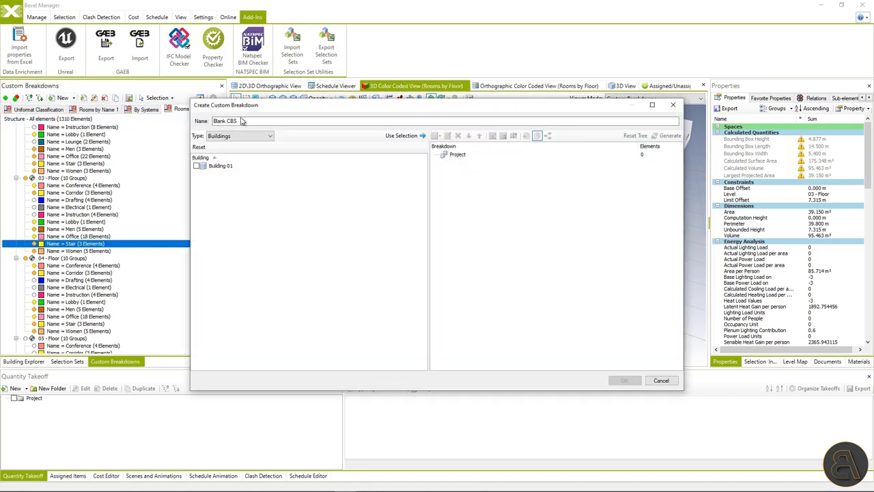
drag(243, 121, 222, 120)
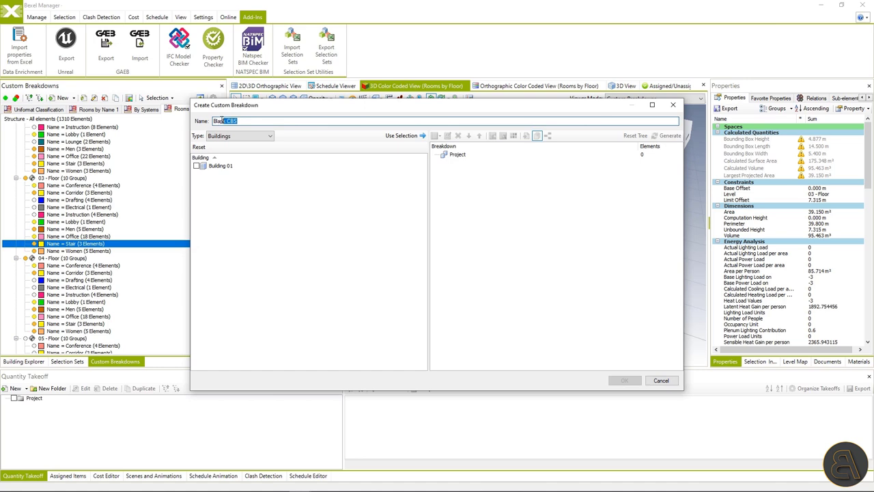
text(Rooms by Area)
click(239, 135)
click(225, 144)
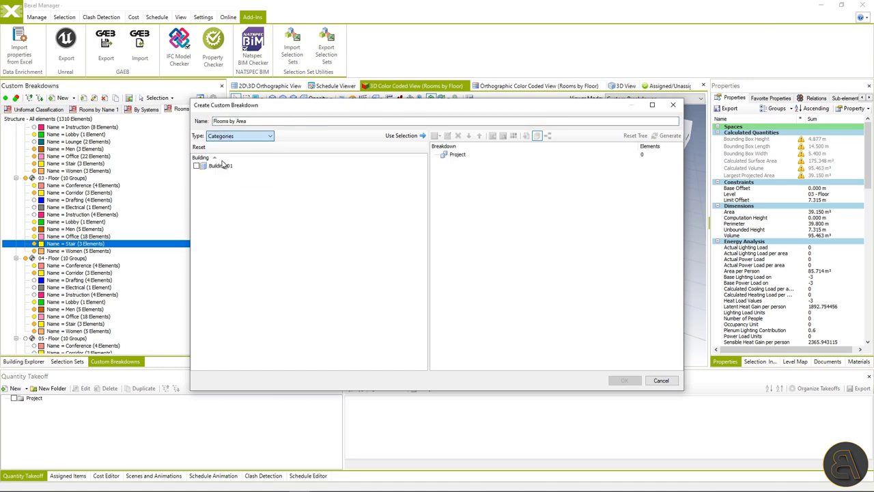
click(197, 362)
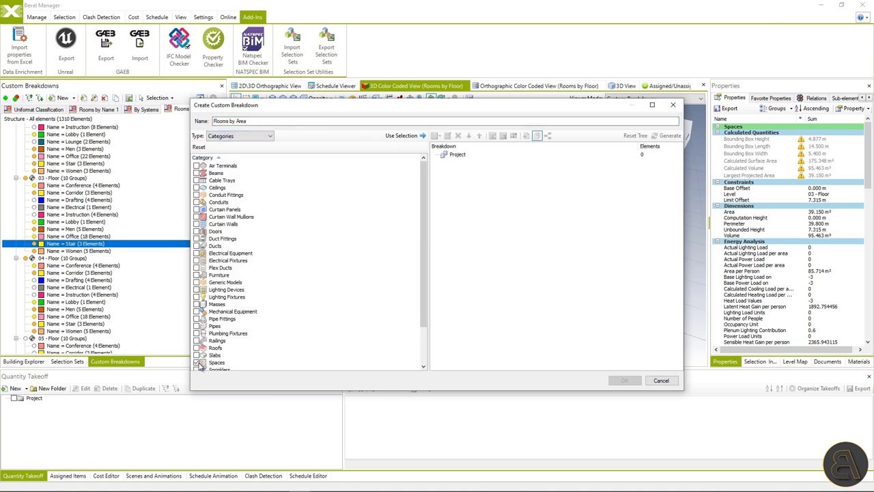
click(408, 136)
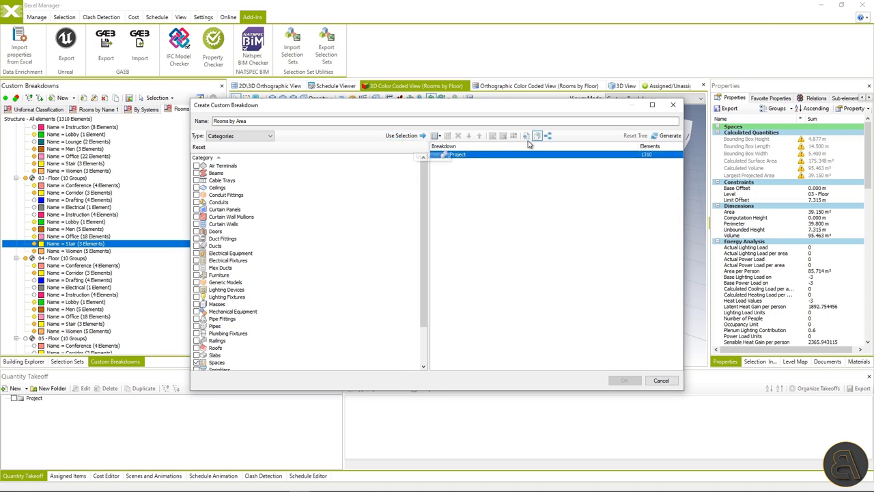
Step: Import the CBS_Rooms by Area template to group the spaces by area selection sets, and create the breakdown
click(527, 136)
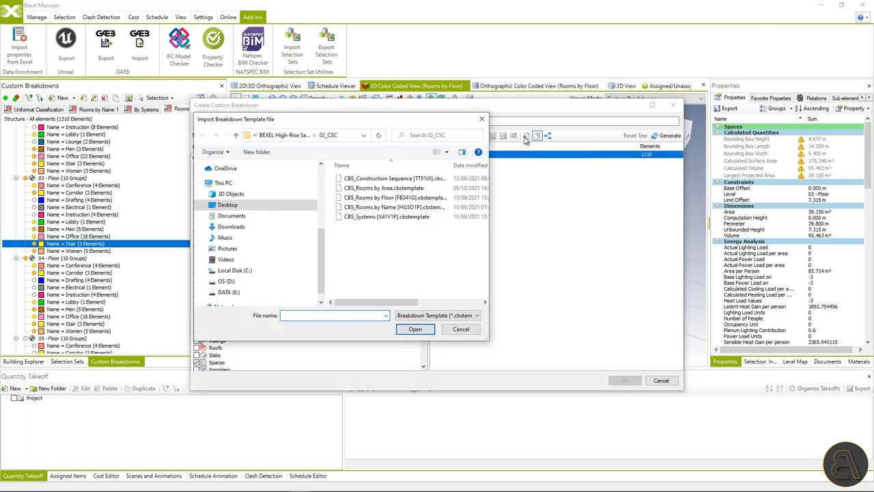
double_click(402, 189)
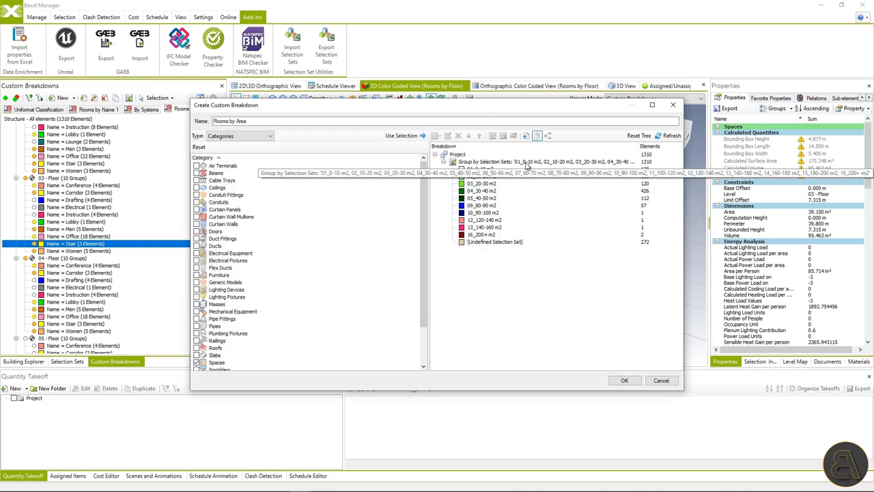
click(623, 381)
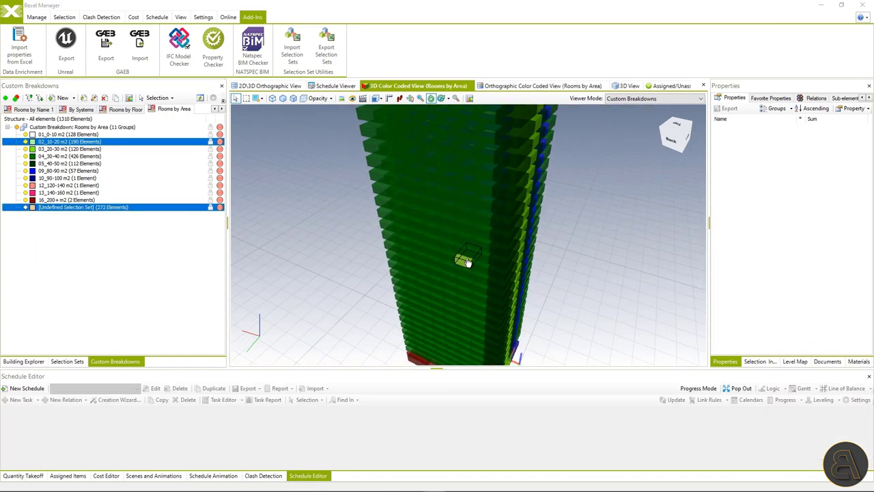
Step: Select the 04_30-40 m2 and 09_80-90 m2 room groups in turn to inspect their combined properties
click(54, 157)
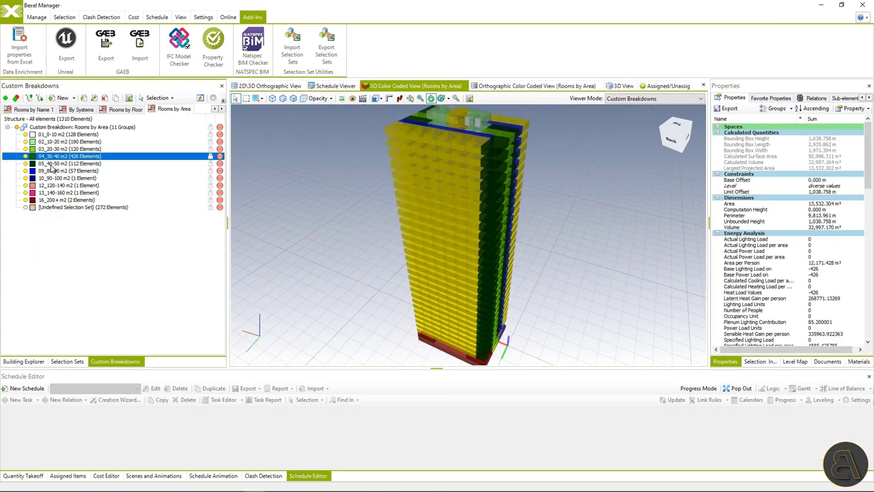
click(55, 171)
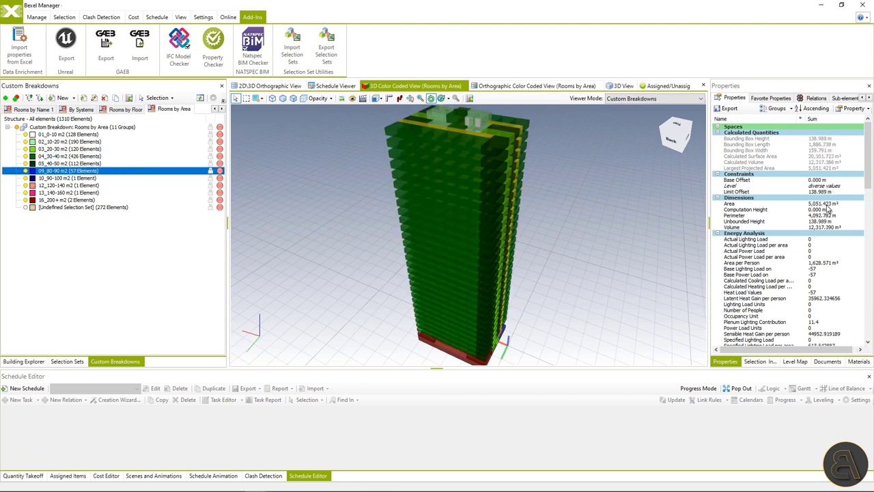
Step: Start a data exchange export for another Bexel project and include the Custom Breakdowns section
click(11, 11)
click(27, 144)
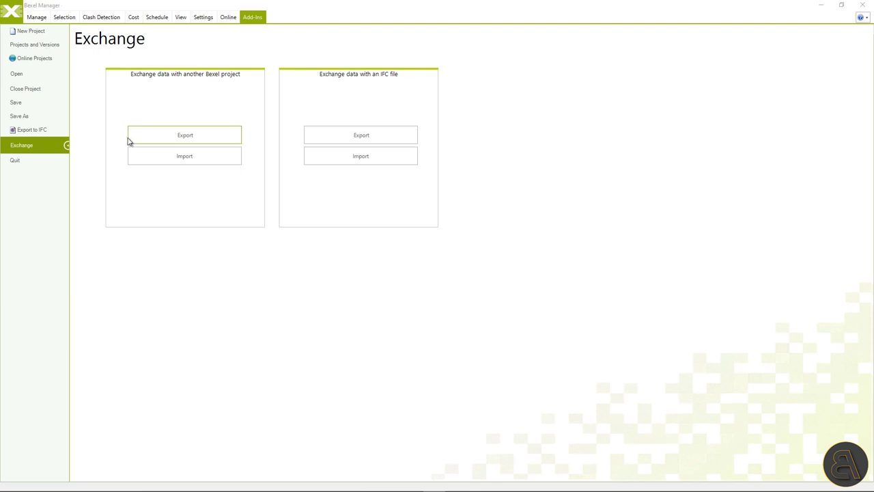
click(154, 137)
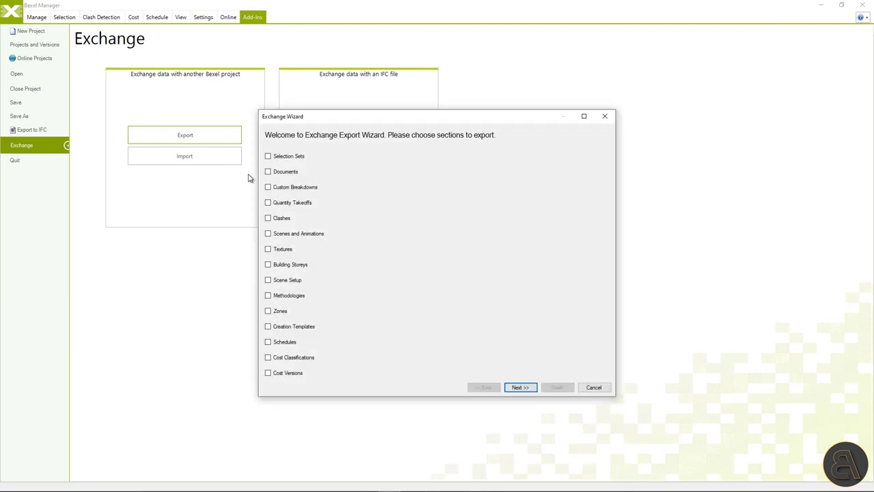
click(269, 188)
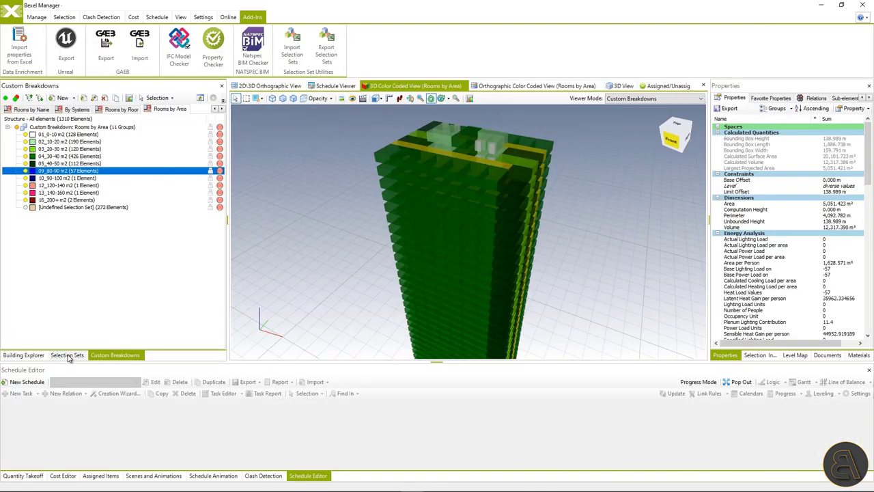
Step: Create a selection set folder named Room From Custom Breakdown at the project level
click(67, 355)
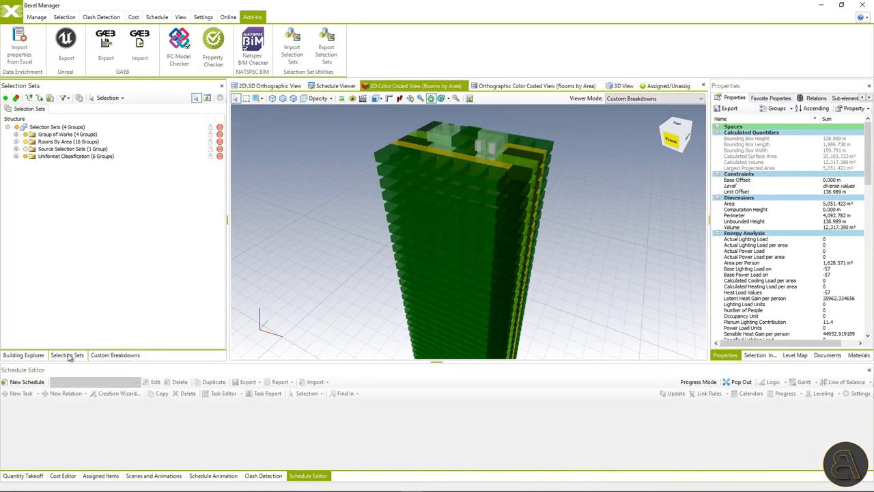
right_click(45, 188)
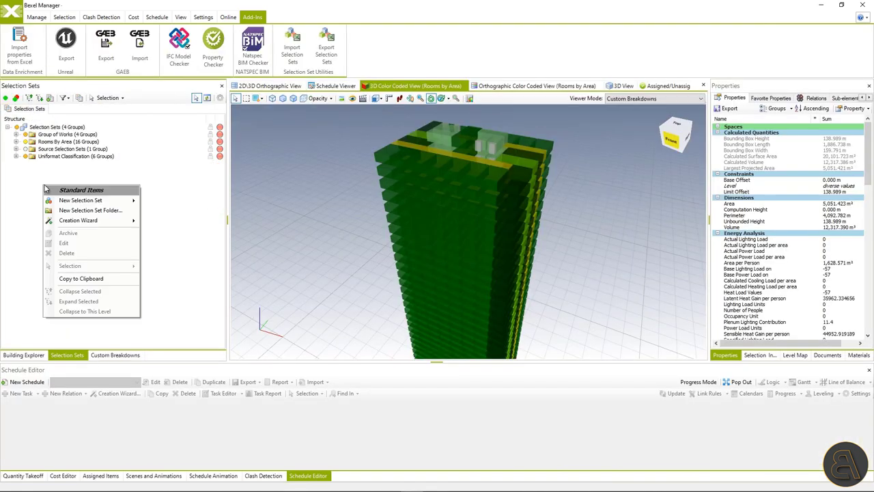
click(69, 211)
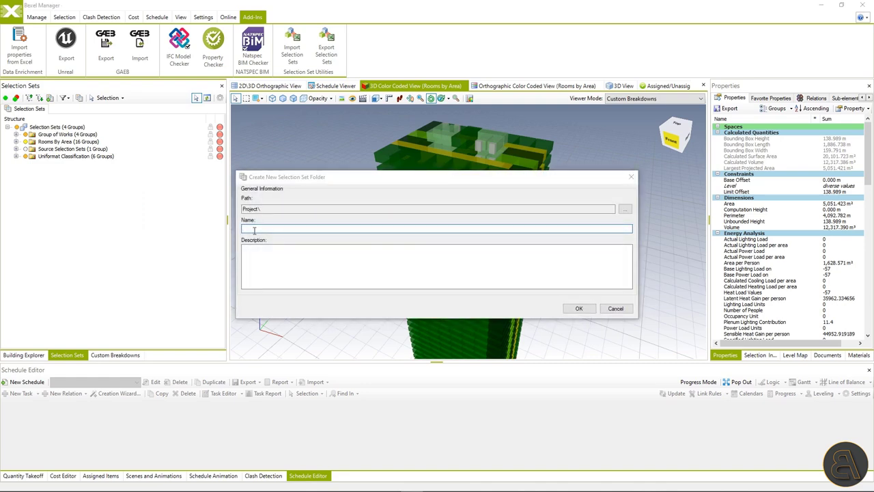
text(Room from Custom Breakdown)
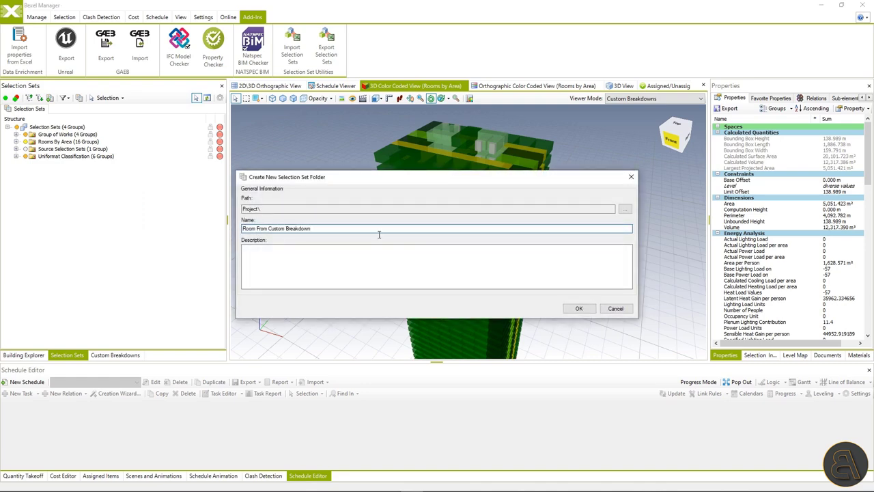
click(579, 308)
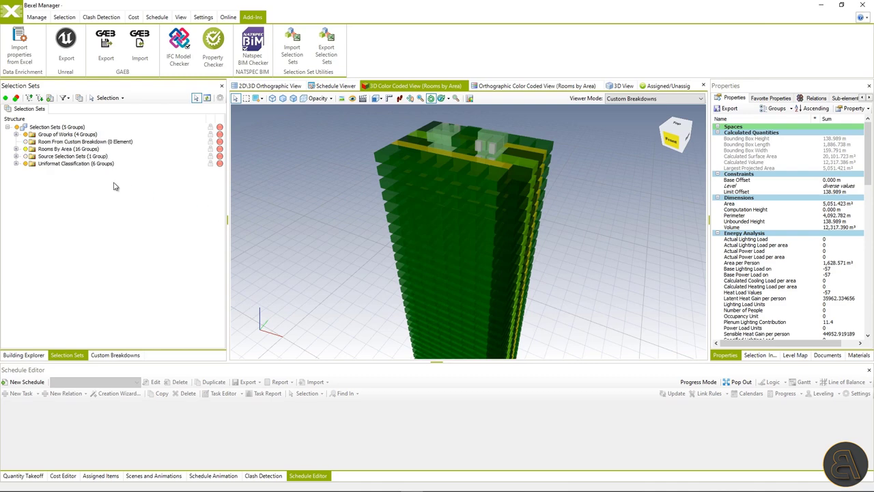
Step: Generate selection sets in the Room From Custom Breakdown folder from the Rooms by Name breakdown, using elements from QTO/CBS
right_click(60, 142)
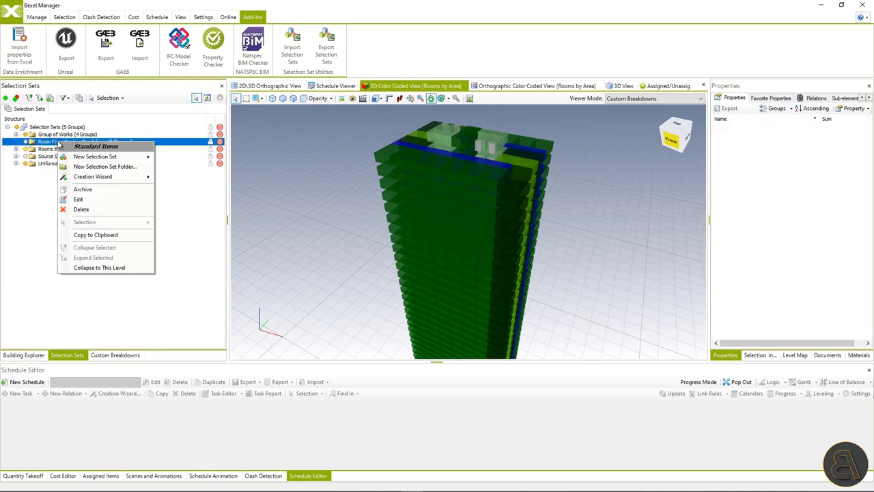
mouse_move(116, 177)
click(186, 186)
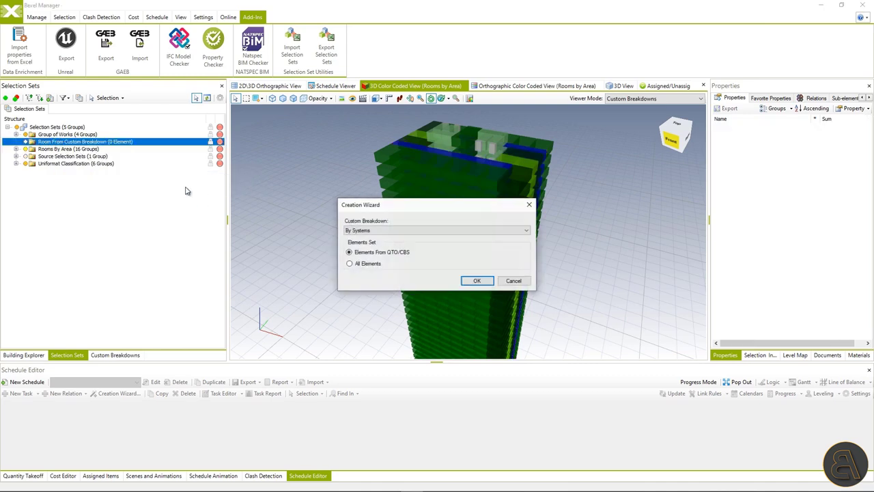
click(386, 232)
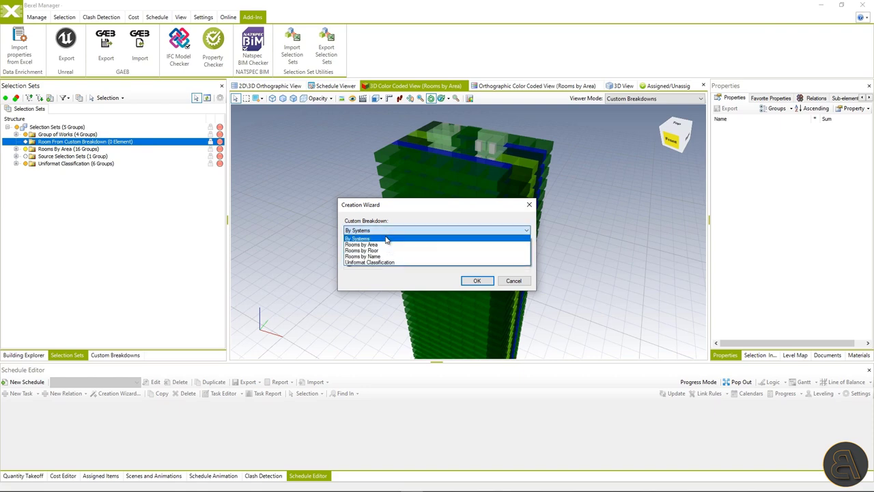
click(389, 257)
click(478, 281)
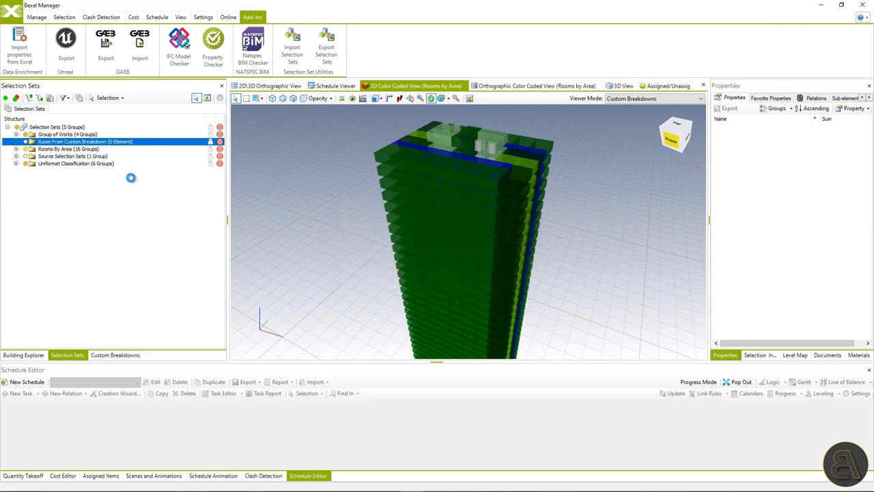
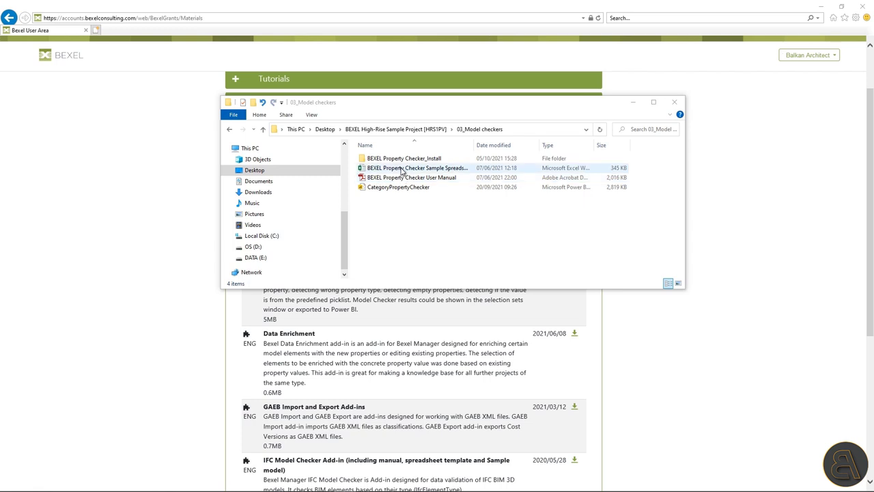
Step: Open the BEXEL Property Checker_Install folder inside the 03_Model checkers folder
double_click(404, 161)
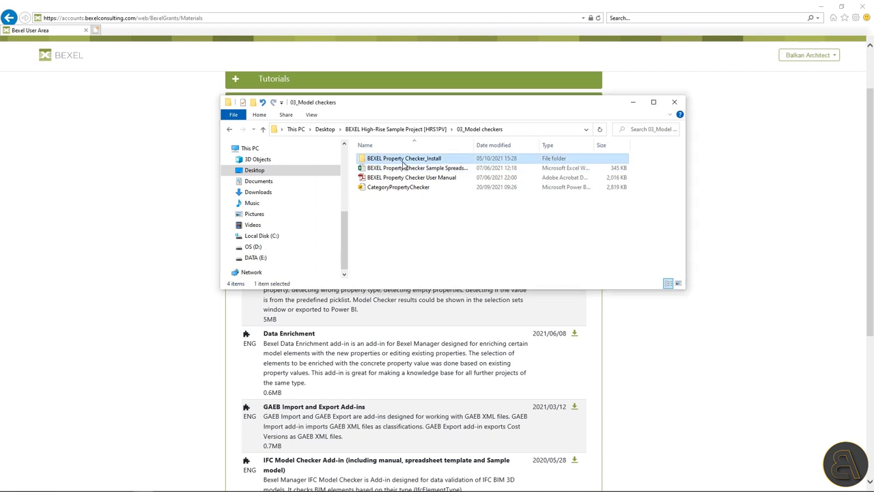
click(370, 170)
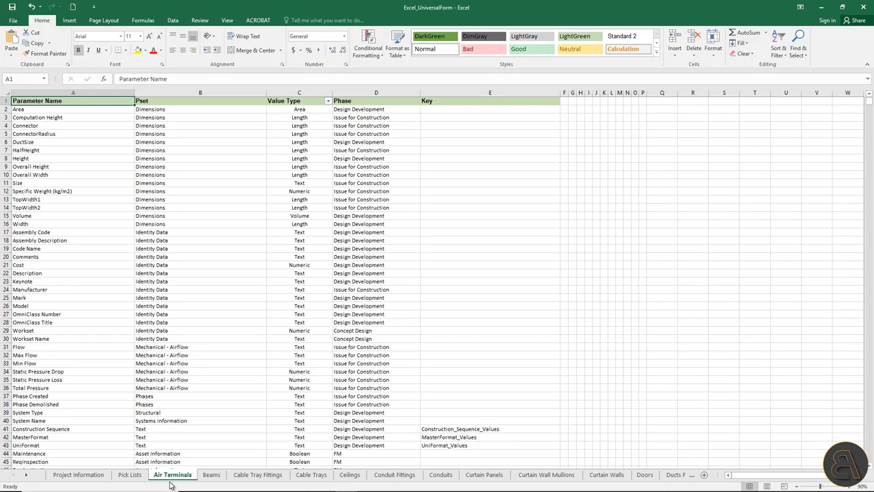
Step: In the Excel_UniversalForm workbook, review the project phases from Design Development to FM on the Project Information sheet
click(80, 474)
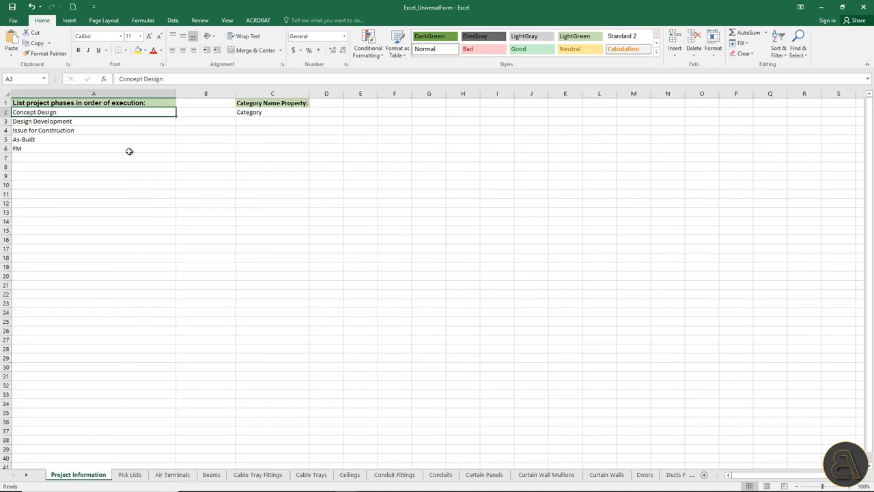
click(103, 121)
click(101, 131)
click(99, 140)
click(97, 148)
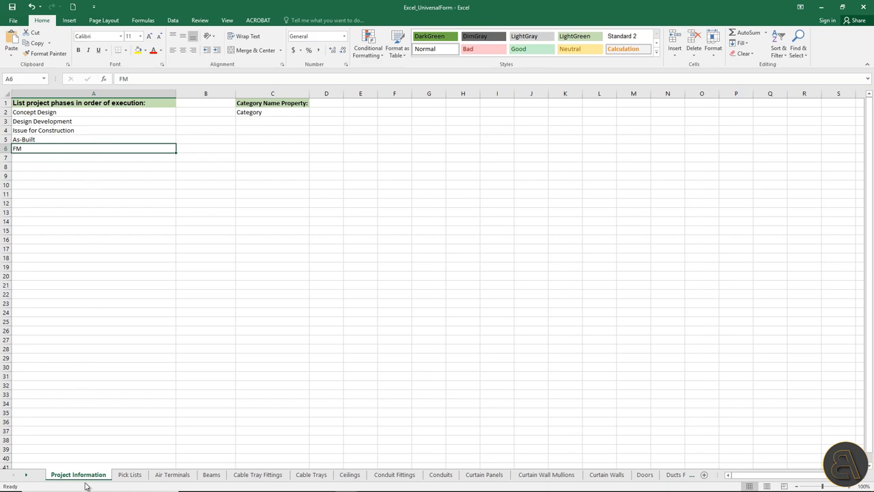
Step: Look through the Air Terminals, Beams, Cable Tray Fittings, Cable Trays and Ceilings category sheets
click(171, 476)
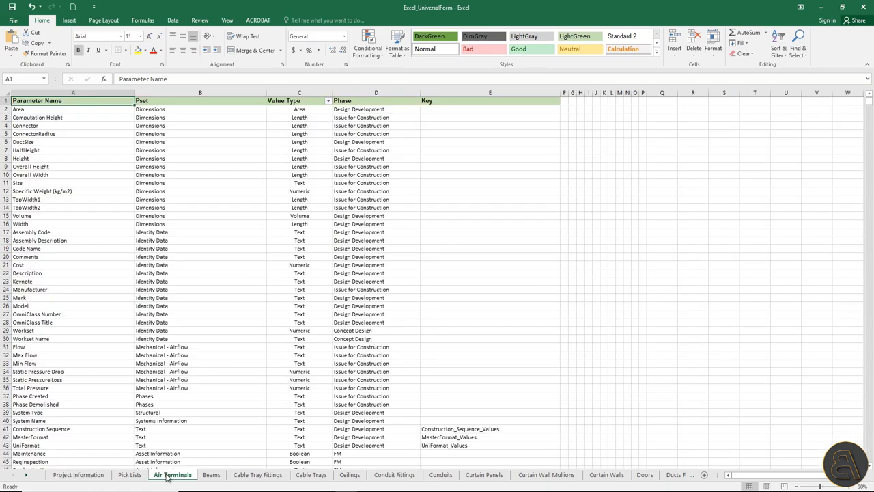
click(209, 478)
click(254, 478)
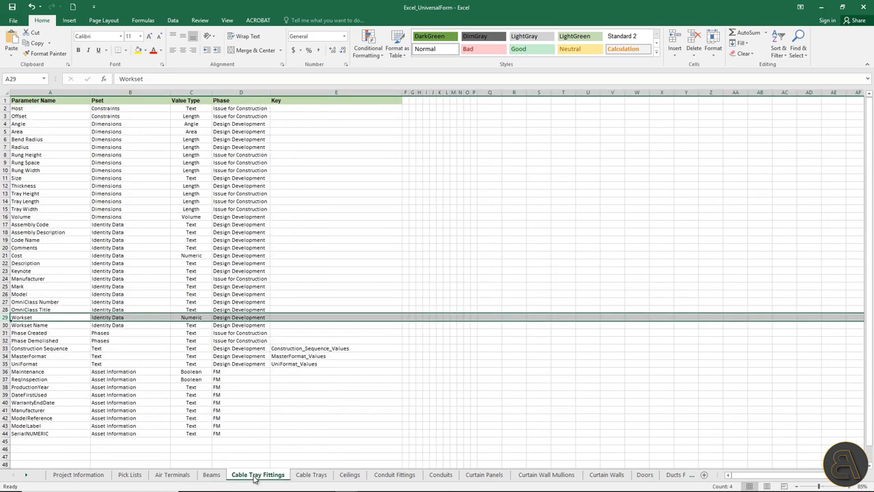
click(312, 477)
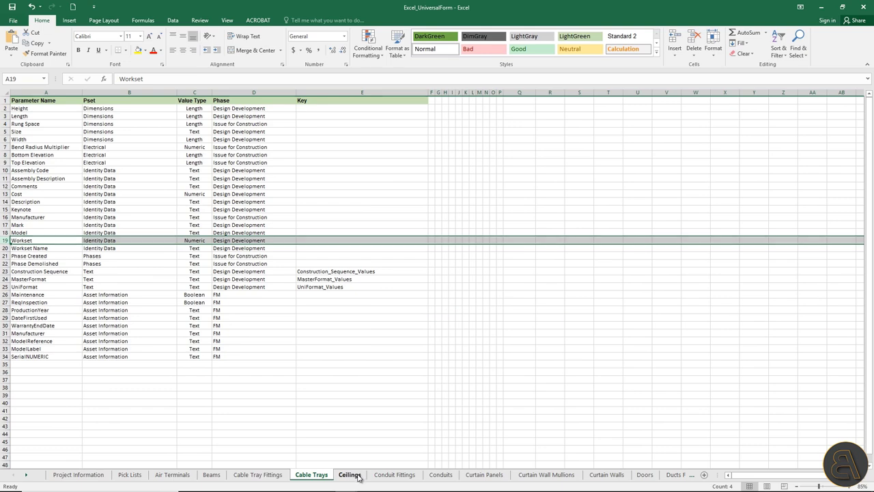
click(359, 478)
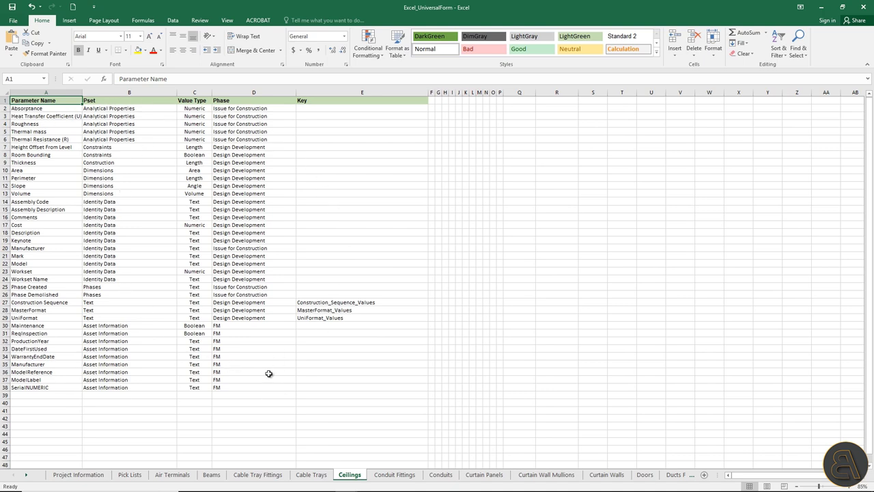
Step: Examine the Parameter Name, Pset, Value Type, Phase and Key columns of the Ceilings sheet, and the three rows that have keys
click(67, 92)
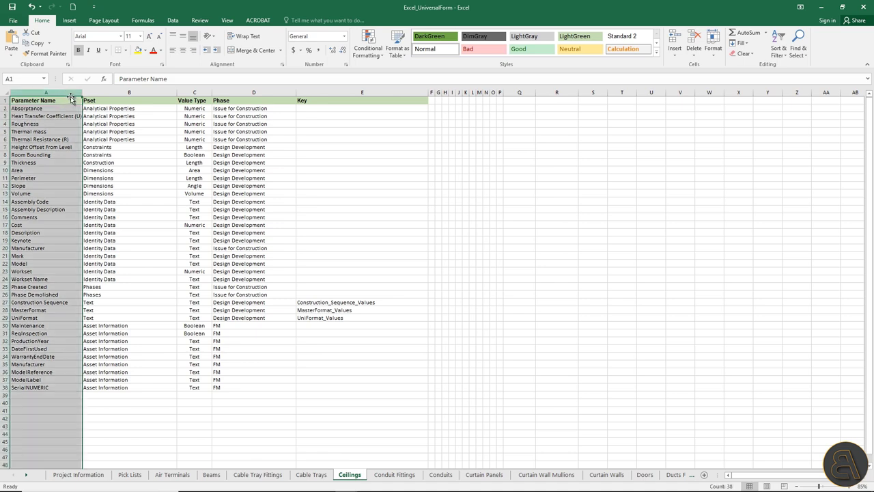
click(114, 90)
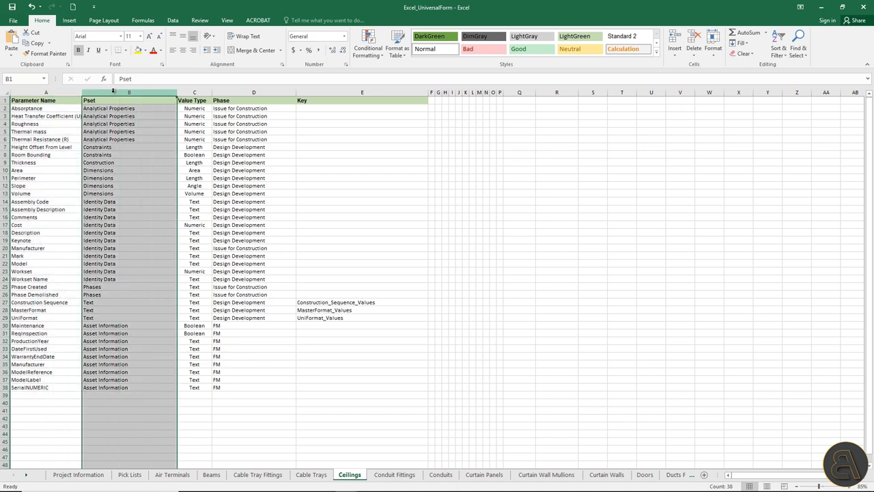
click(197, 91)
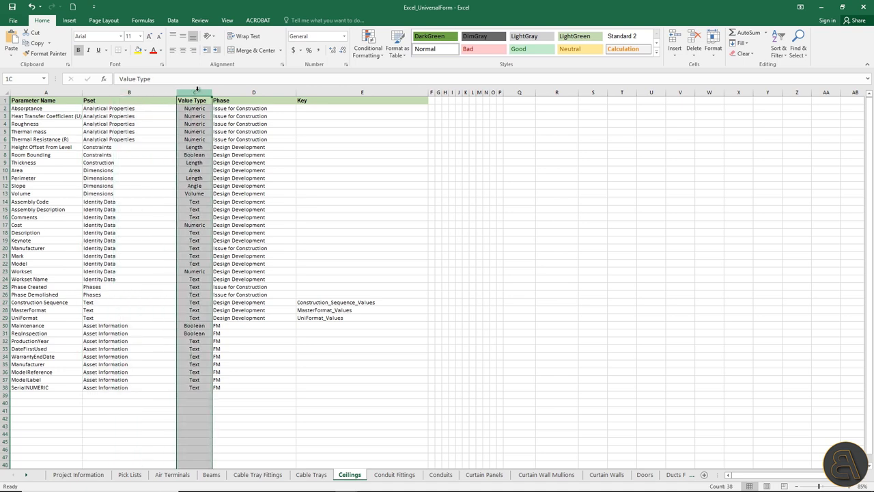
click(266, 92)
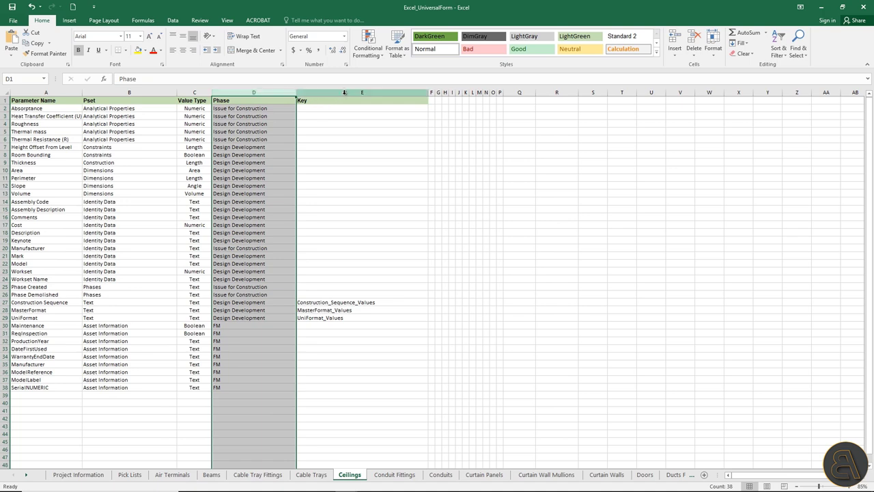
click(345, 93)
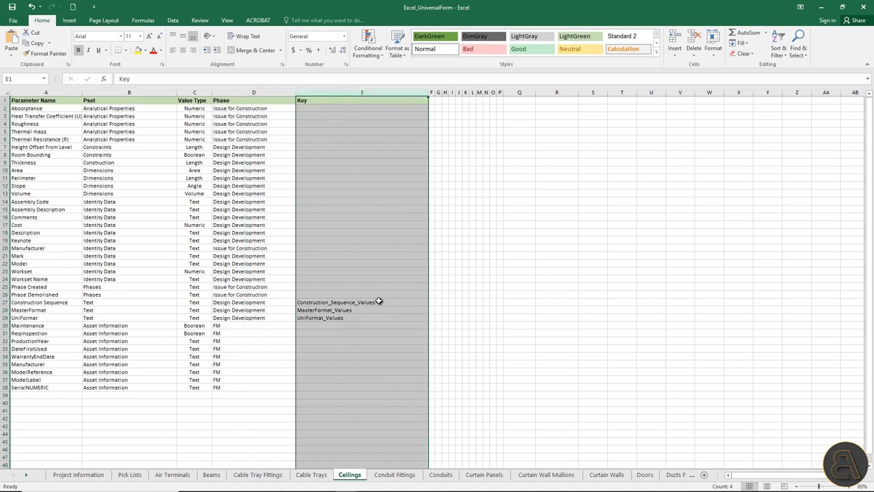
click(390, 302)
drag(390, 301, 38, 318)
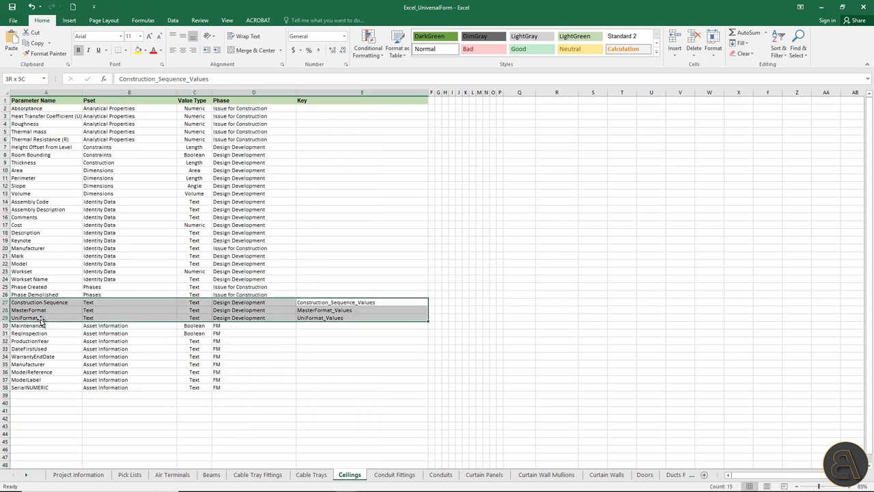
Step: Review the predefined values for the keyed parameters on the Pick Lists sheet
click(130, 475)
drag(117, 120, 276, 313)
scroll(289, 245, down, 15)
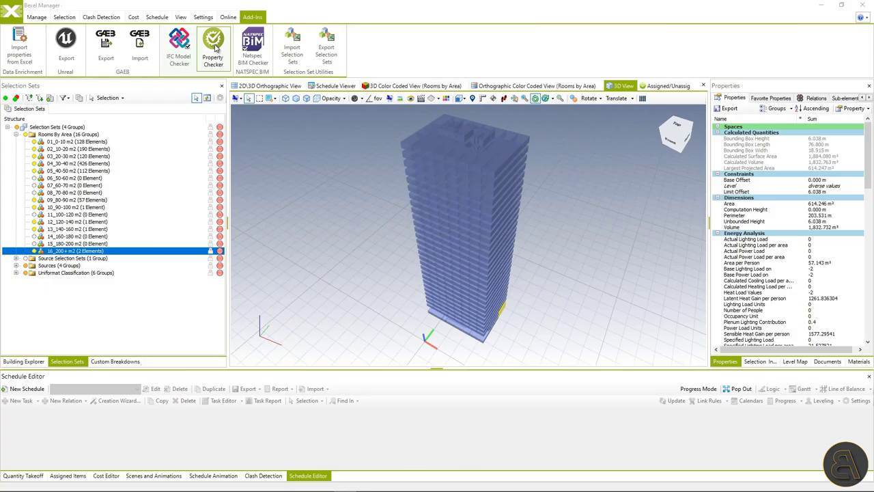
Step: In Bexel Manager, load the BEXEL Property Checker sample spreadsheet into the Property Checker and look through the listed categories
click(213, 47)
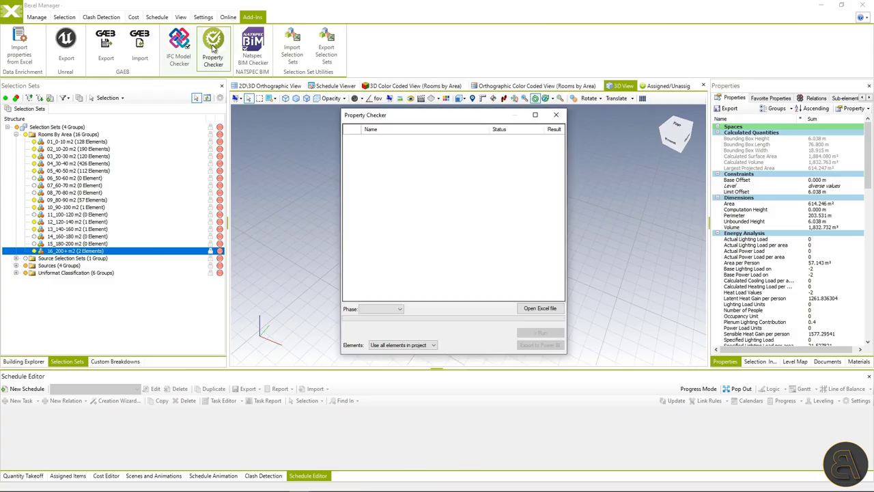
click(536, 311)
click(524, 198)
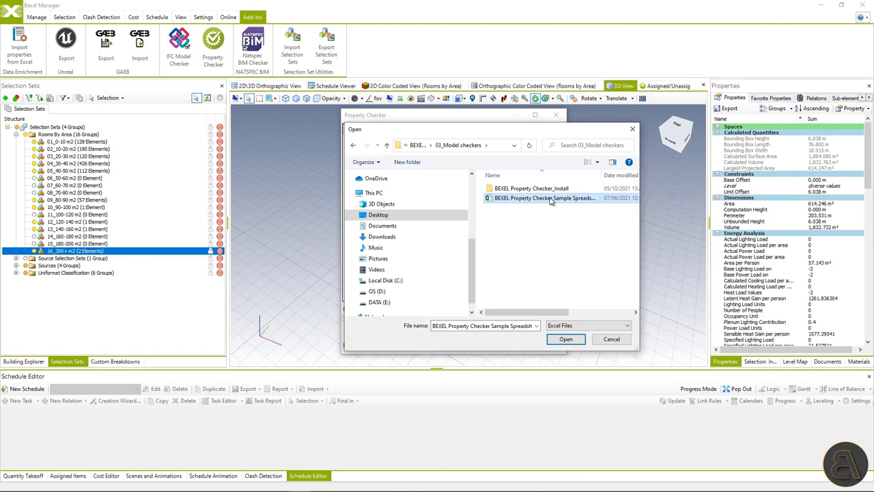
click(565, 339)
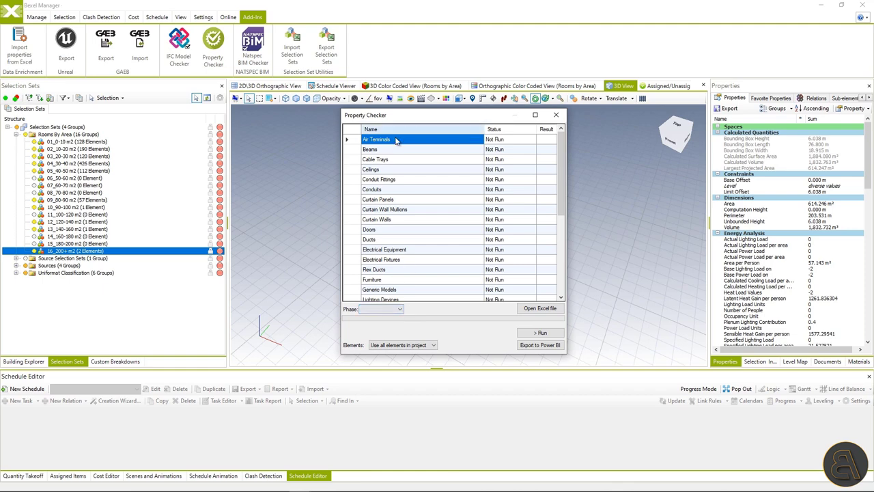
scroll(406, 181, down, 2)
scroll(406, 183, down, 4)
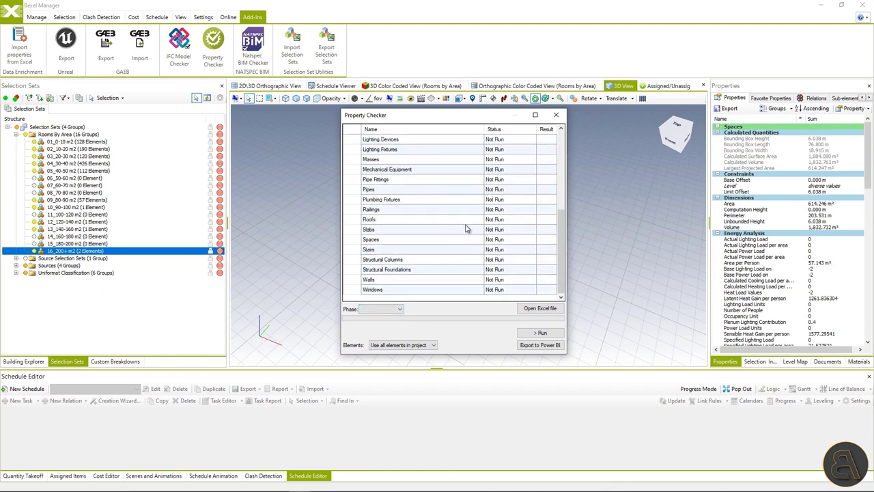
scroll(497, 242, up, 5)
scroll(497, 249, up, 1)
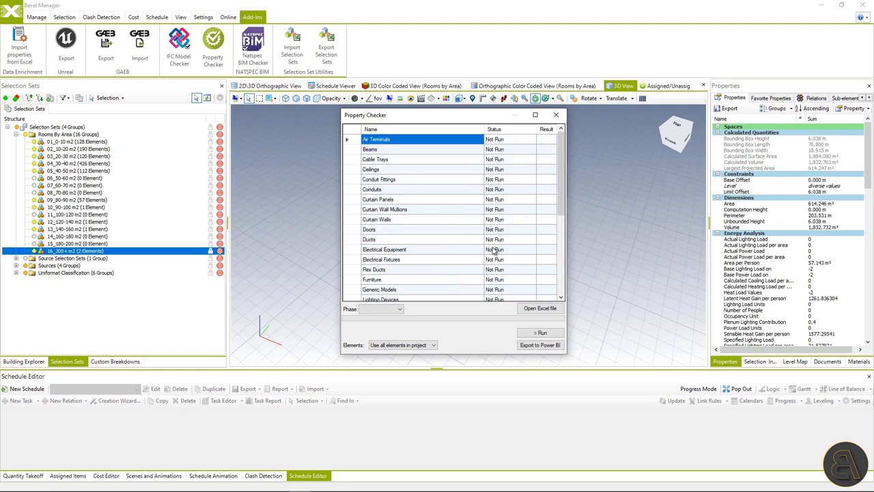
Step: Run the property check for the Design Development phase on all project elements, and view the log file's folder
click(389, 310)
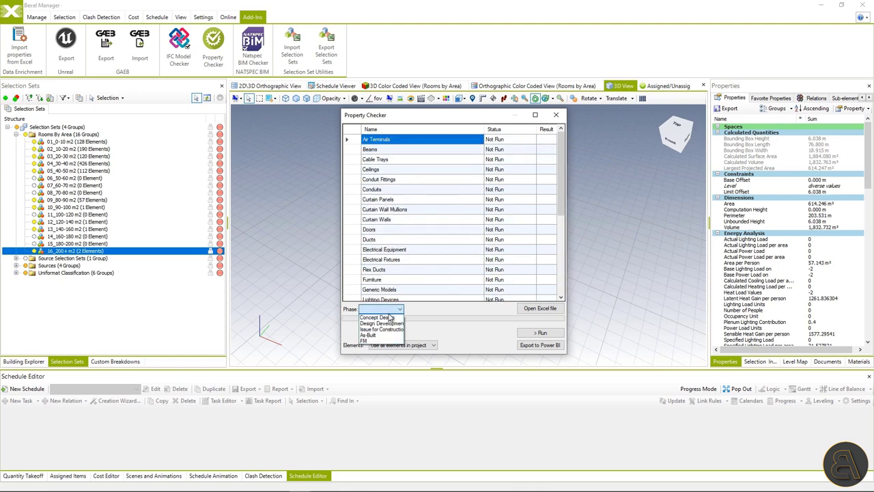
click(387, 325)
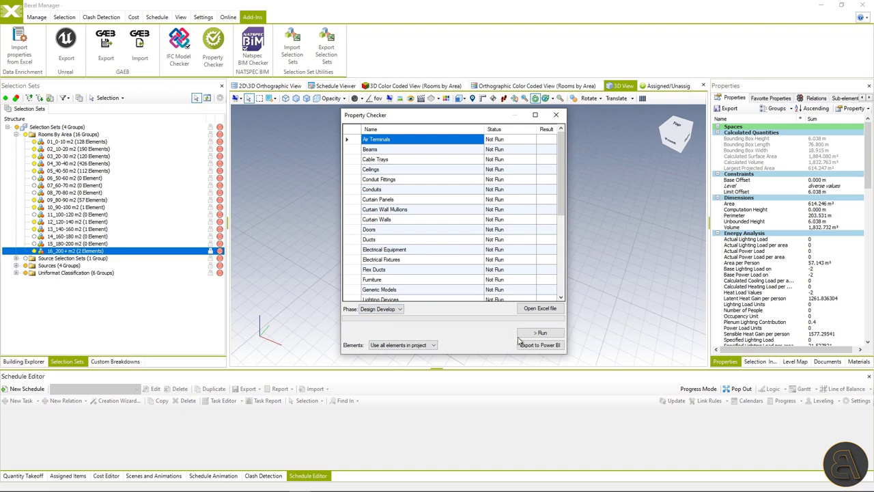
click(541, 333)
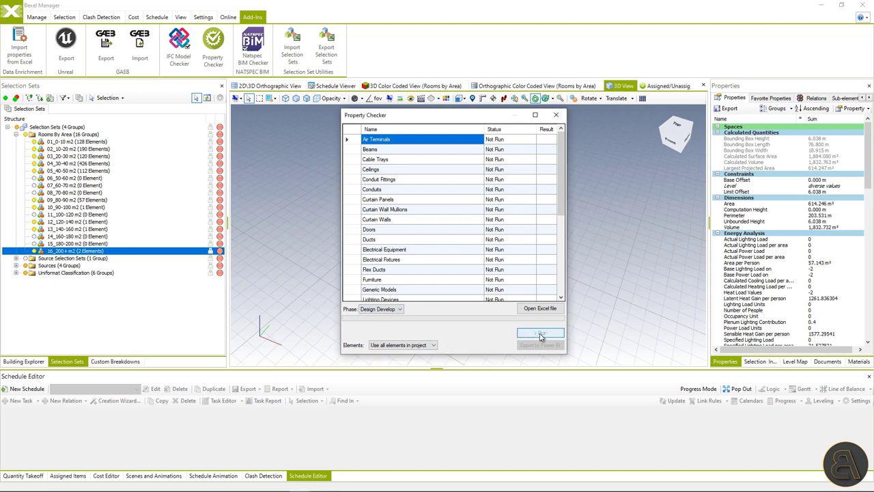
mouse_move(546, 143)
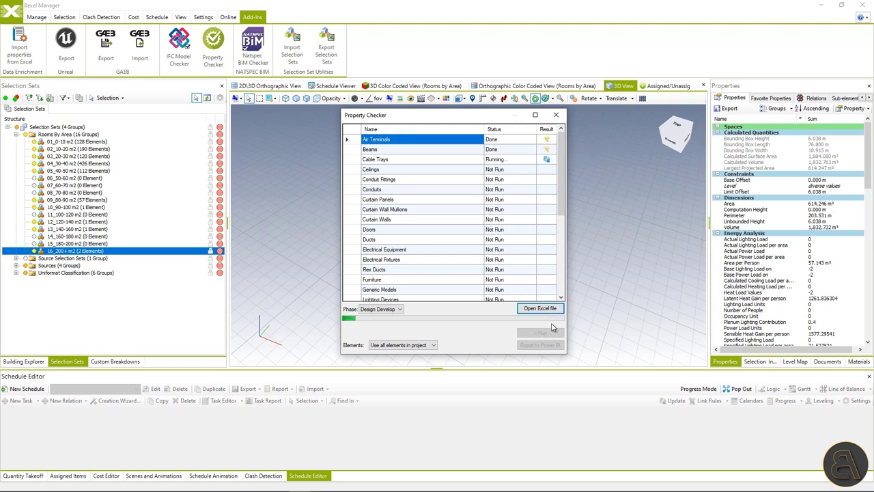
drag(564, 205, 565, 246)
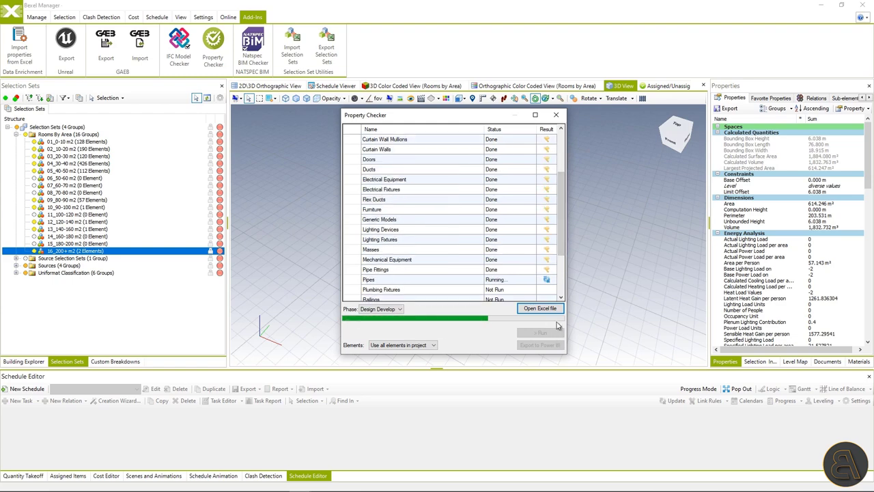
drag(561, 244, 563, 278)
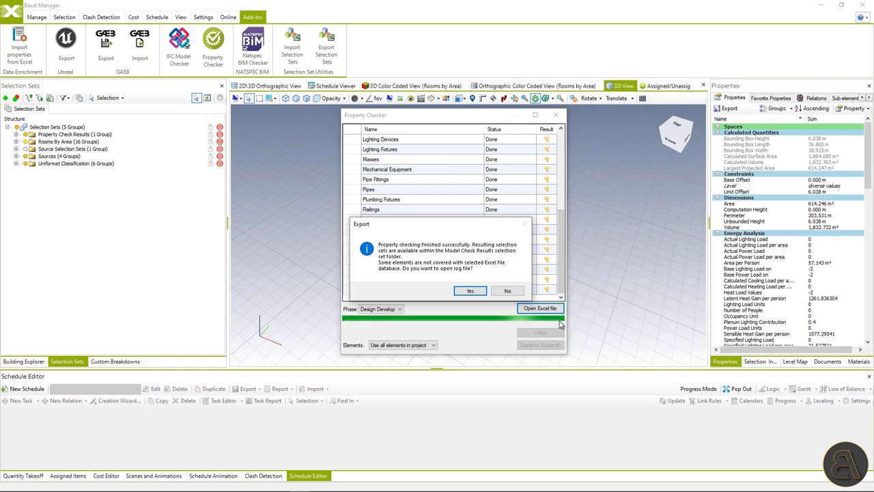
click(471, 293)
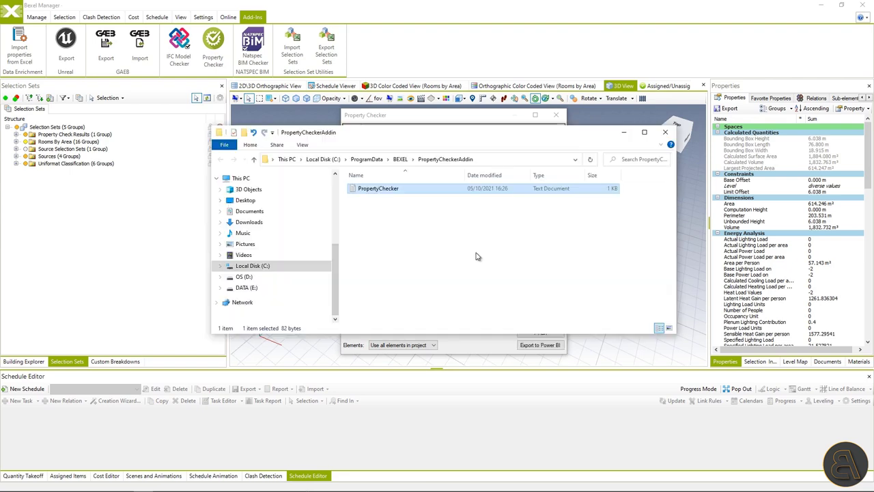
click(668, 115)
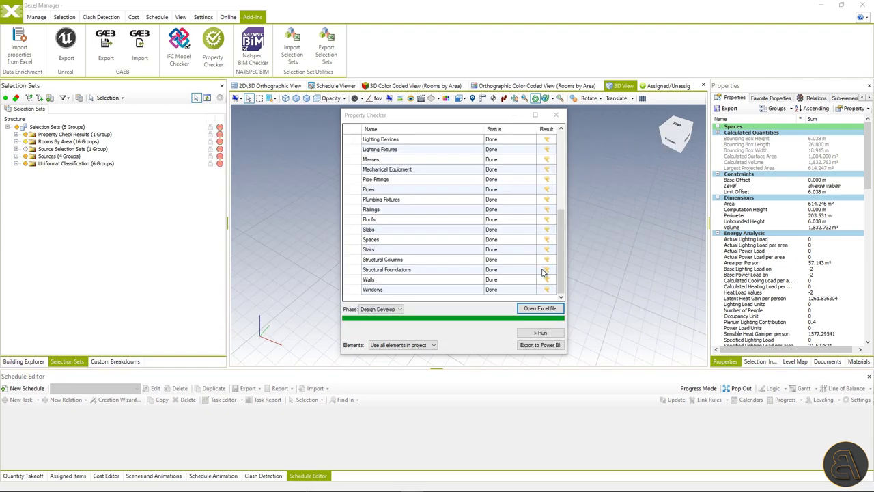
Step: Export the property check results to Power BI and close the Property Checker
click(542, 345)
click(566, 339)
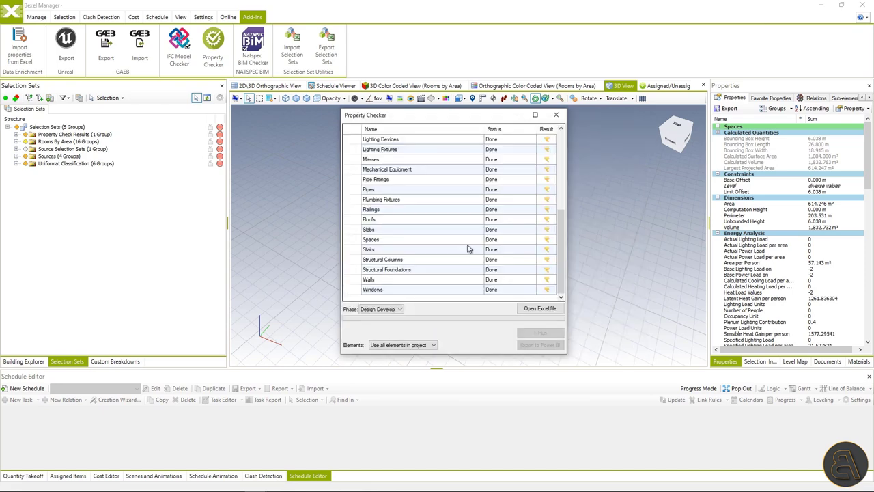
click(559, 115)
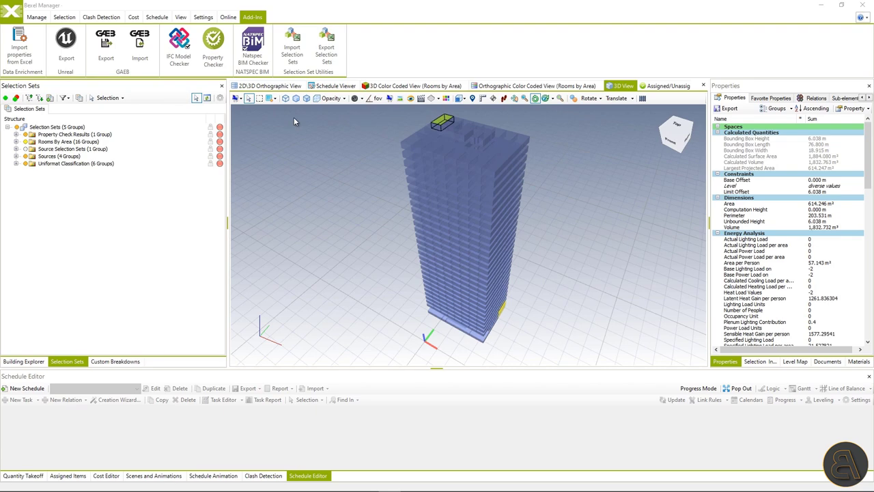
Step: Clear the selection and examine the failed and warning groups for Air Terminals, Beams and Cable Trays in the property check run's selection sets
click(369, 123)
click(16, 134)
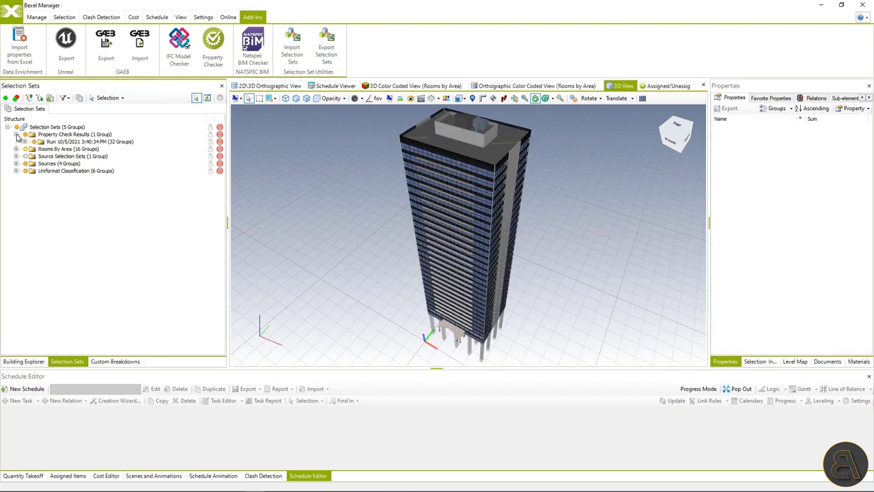
click(24, 142)
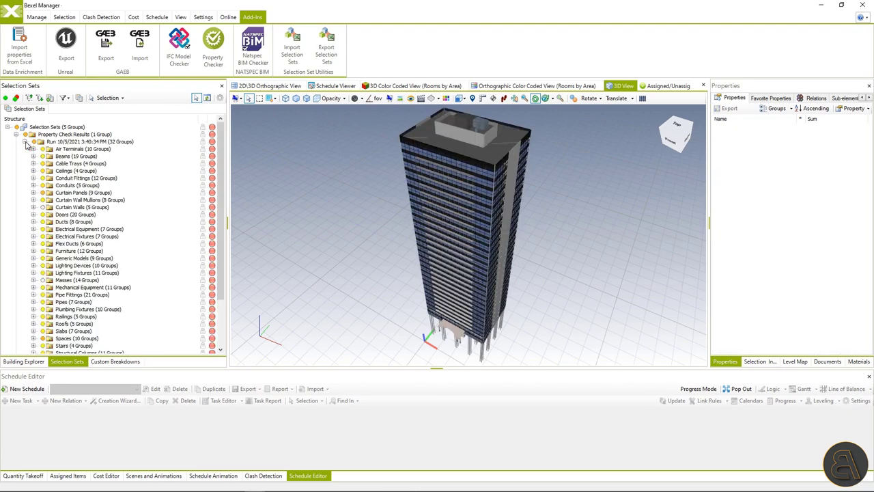
click(33, 148)
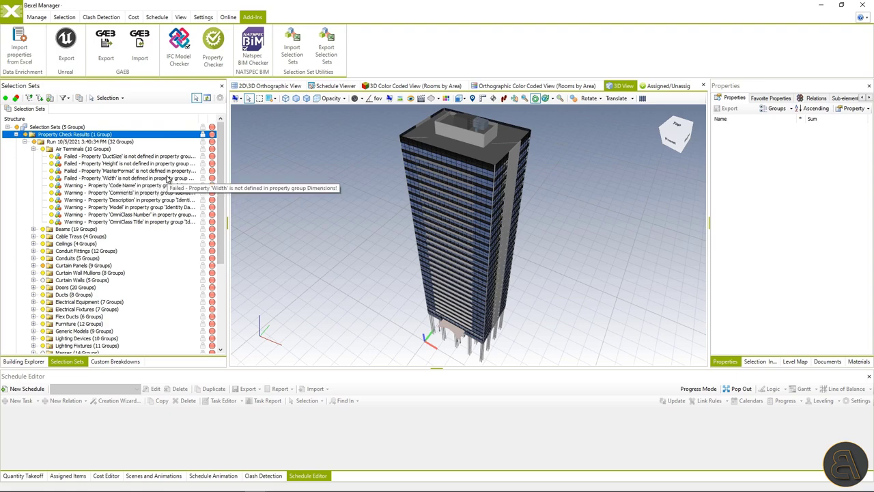
click(33, 230)
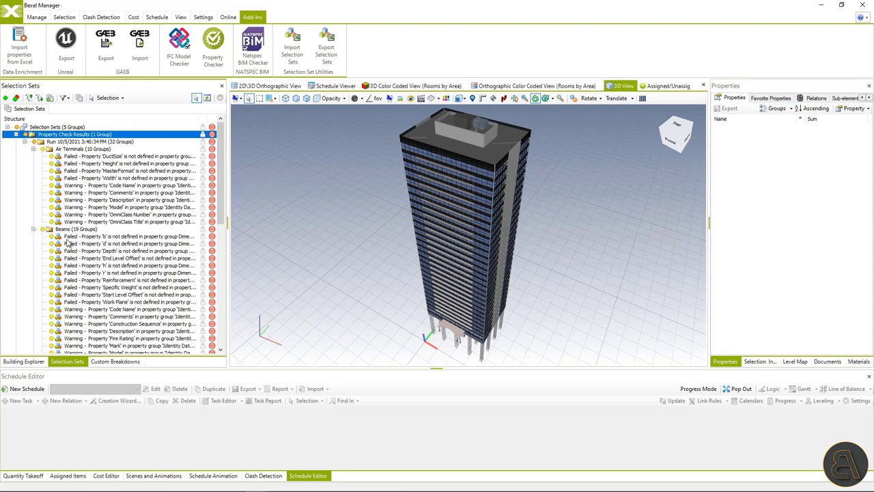
scroll(94, 241, down, 2)
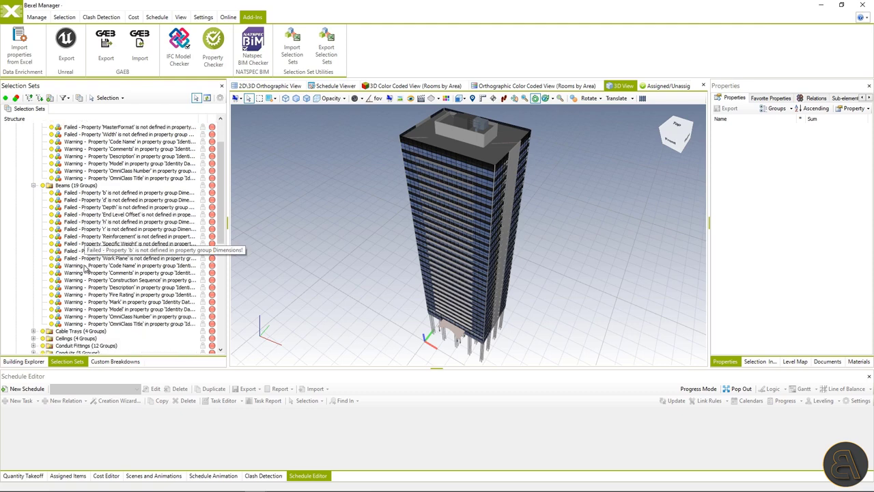
click(33, 332)
scroll(84, 272, down, 4)
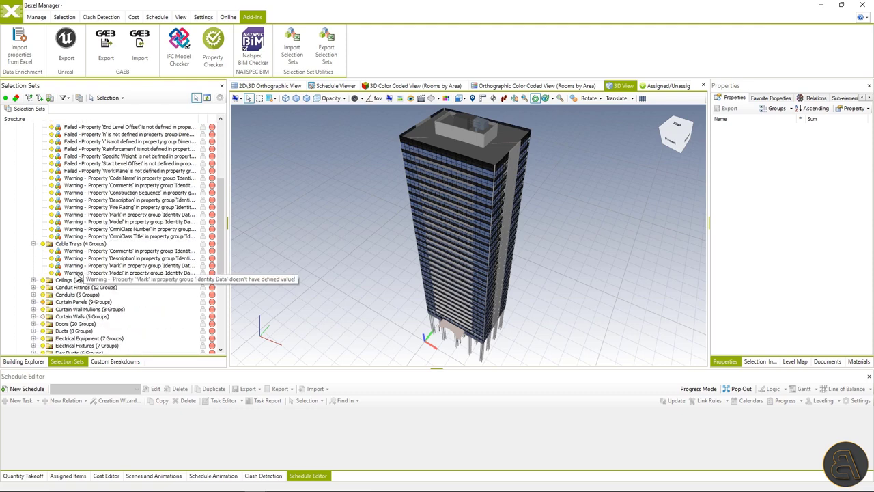
Step: Select the Ceilings group from the property check results and isolate its elements in the 3D view
double_click(77, 280)
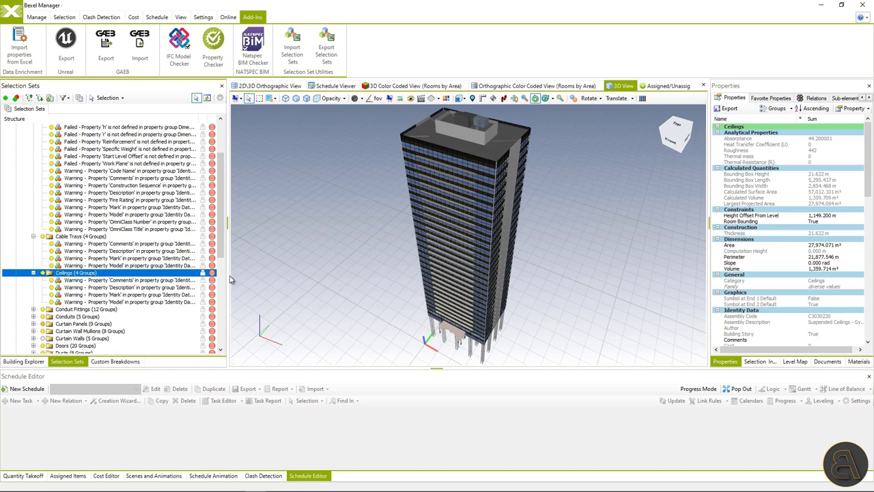
right_click(328, 296)
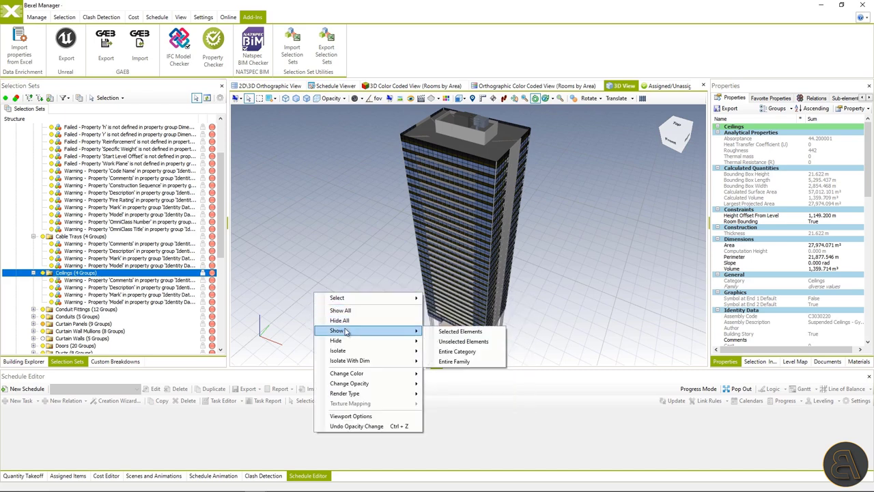
mouse_move(342, 350)
click(444, 349)
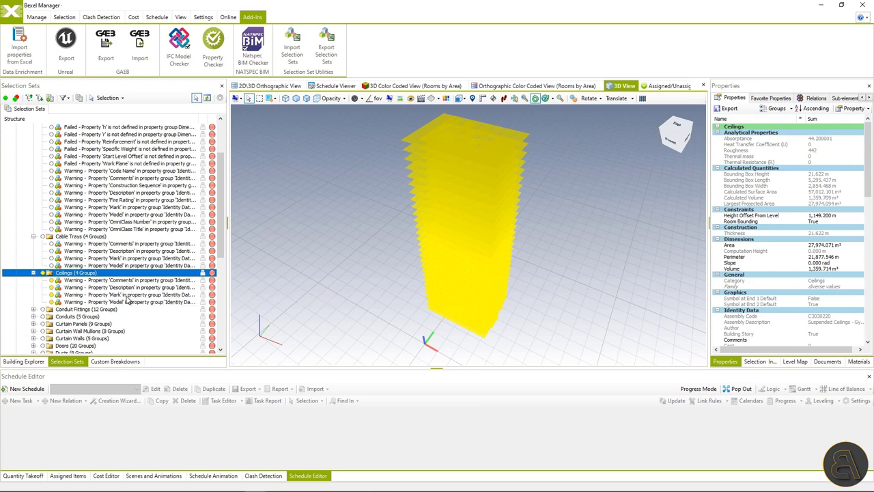
Step: Check the Identity Data properties of all the ceilings and of one individually selected ceiling
scroll(778, 294, down, 5)
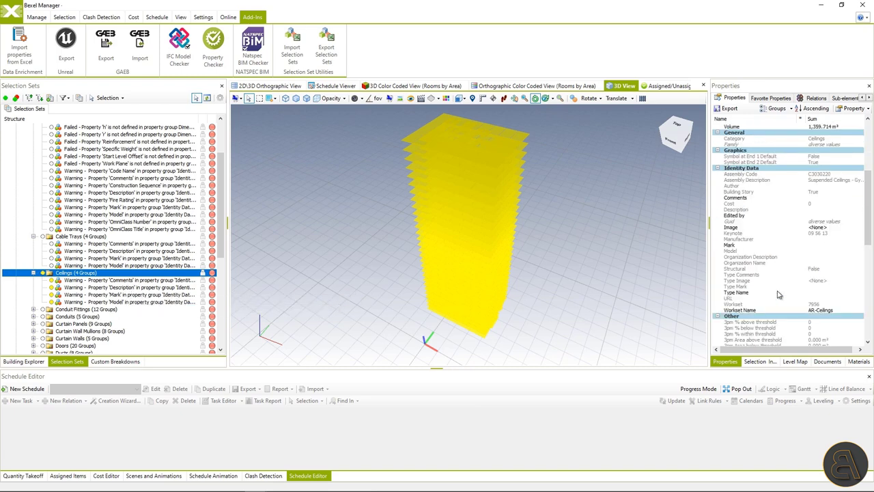
click(482, 240)
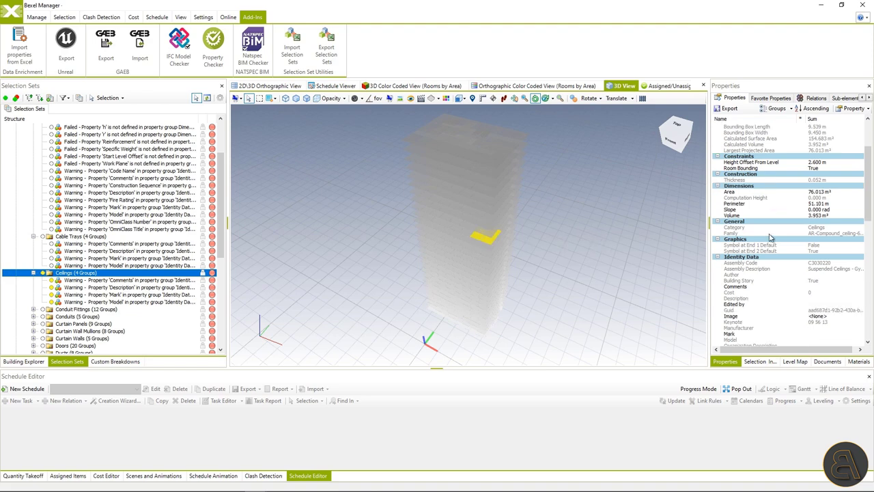
scroll(767, 238, down, 5)
scroll(748, 280, down, 1)
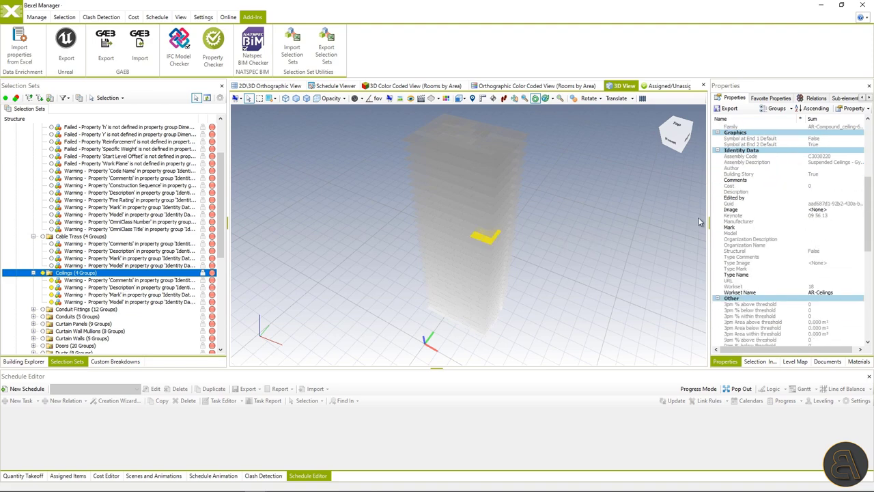
Step: Show all model elements again in the 3D view
right_click(299, 272)
click(305, 286)
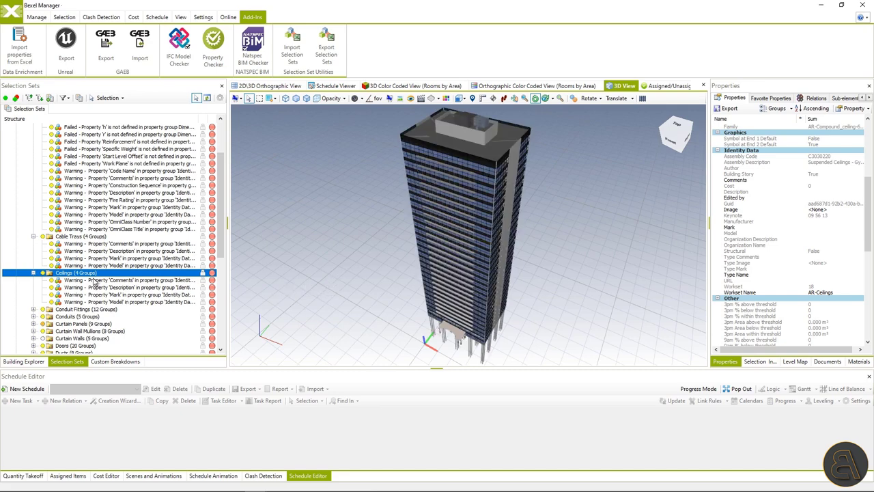
scroll(48, 315, down, 2)
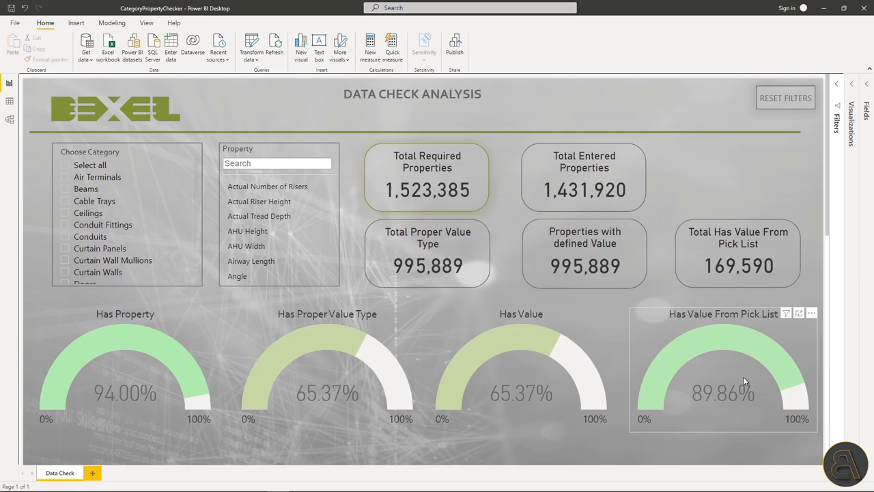
Step: In Power BI Desktop, look through the Data Check Analysis report's table of property results for each category
scroll(743, 377, down, 5)
scroll(667, 345, down, 3)
scroll(489, 273, down, 15)
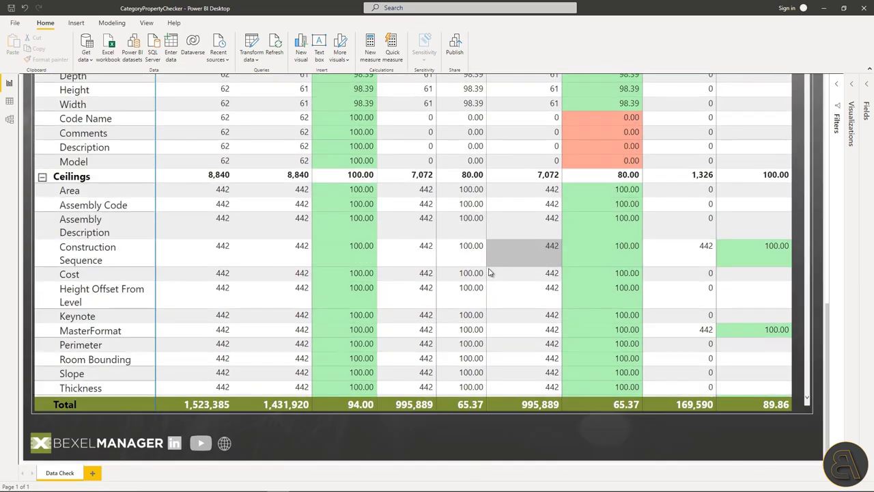
scroll(489, 273, down, 15)
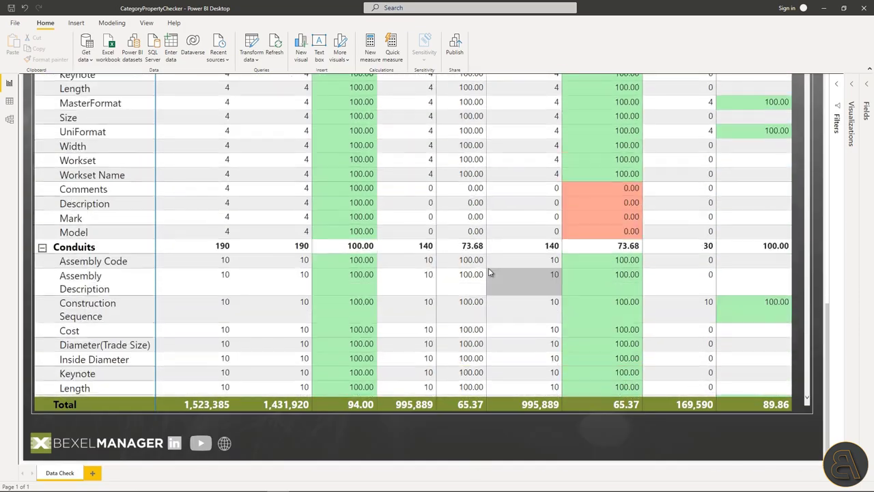
scroll(809, 85, up, 20)
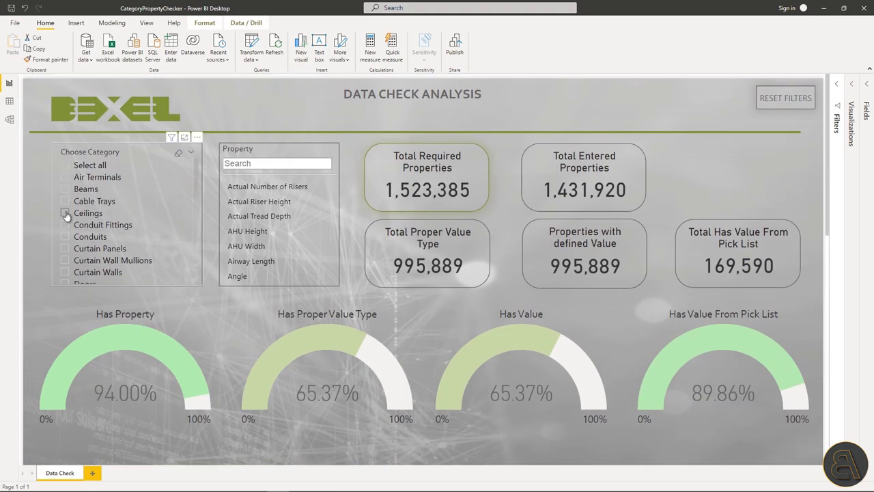
Step: Filter the report by Ceilings and by two further categories one at a time, clearing each category filter
click(66, 215)
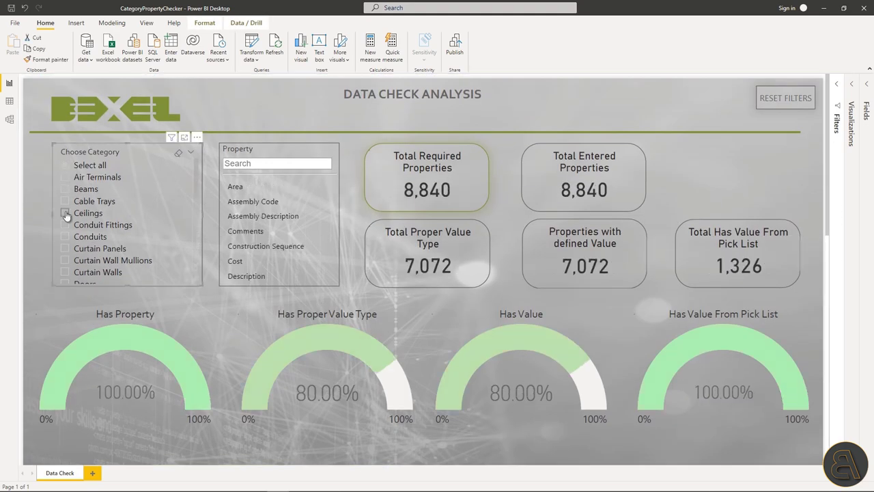
click(67, 213)
scroll(69, 212, down, 2)
click(68, 212)
click(68, 212)
scroll(68, 198, down, 5)
click(66, 179)
click(66, 178)
Step: Filter the report by the Structural Columns category, view its gauges, and clear the category filter
click(67, 260)
scroll(679, 274, down, 5)
scroll(680, 273, up, 5)
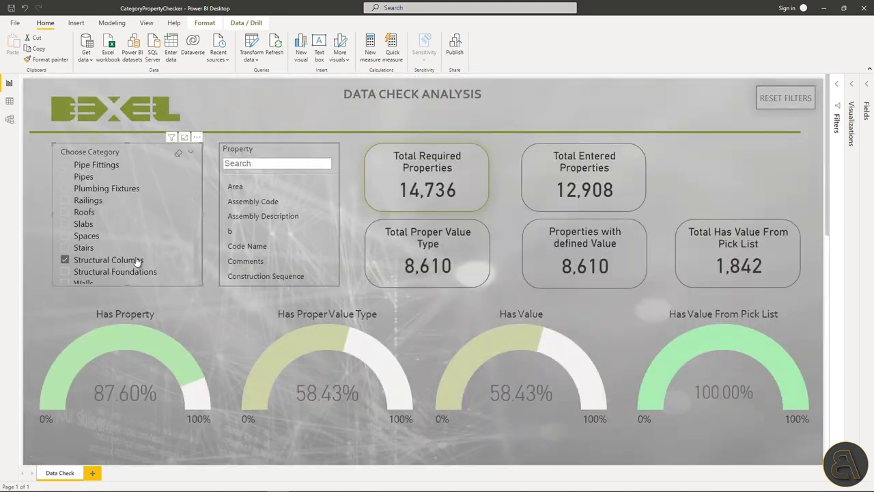
click(66, 259)
Step: Filter the report by the Area property and look through the results table for the individual categories
scroll(267, 246, down, 2)
click(248, 231)
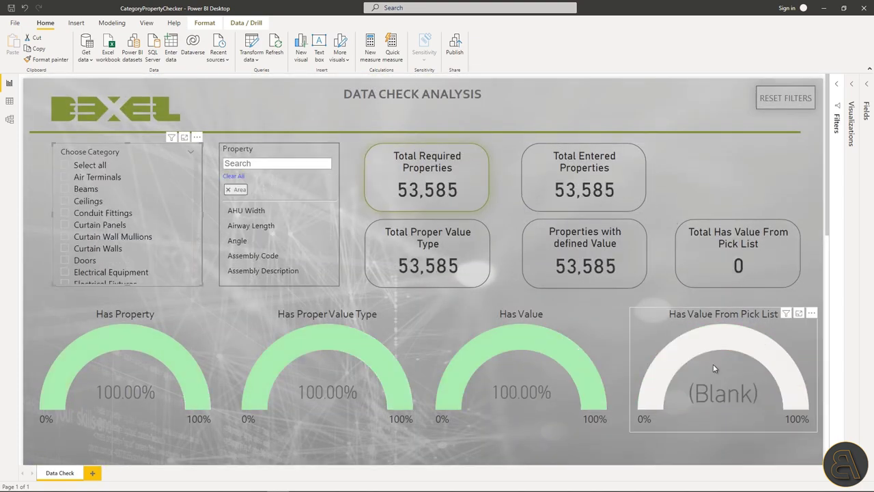
scroll(820, 372, down, 10)
scroll(819, 372, down, 5)
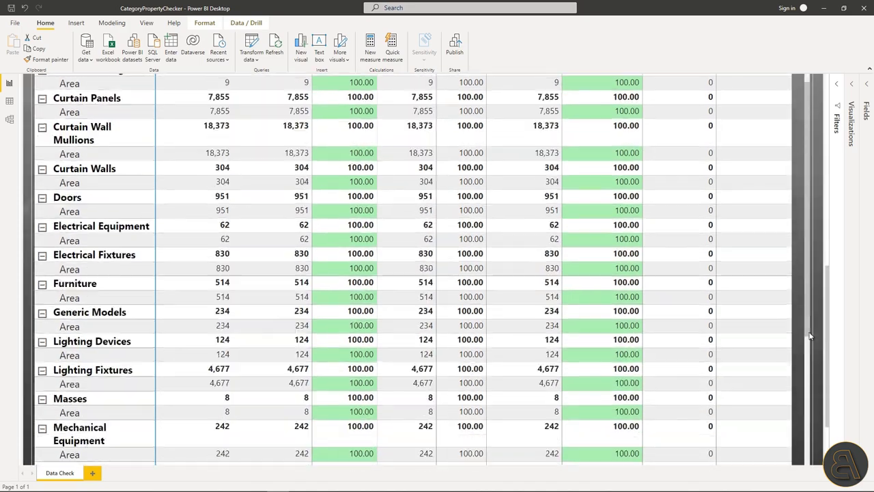